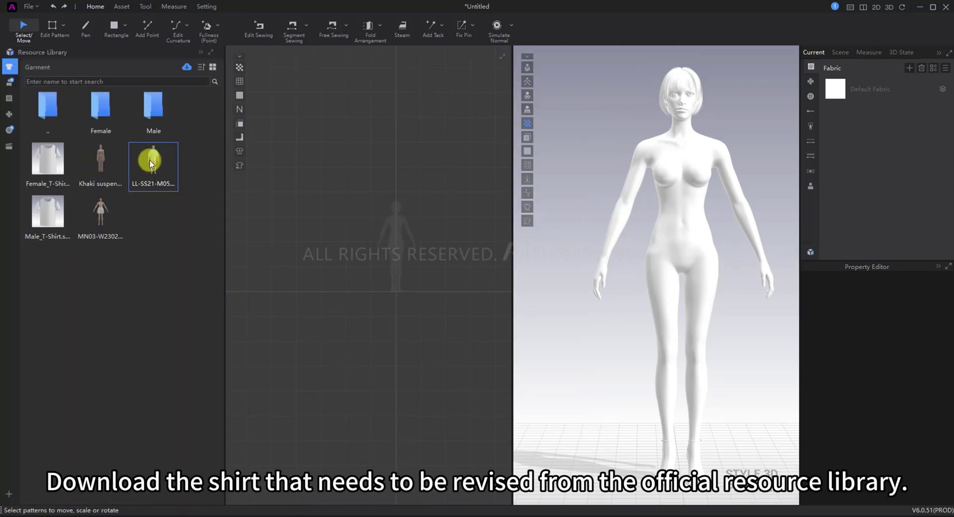
Step: Add the LL-SS21 shirt from the Resource Library to the project, leaving the avatar out
double_click(151, 163)
click(486, 194)
click(485, 214)
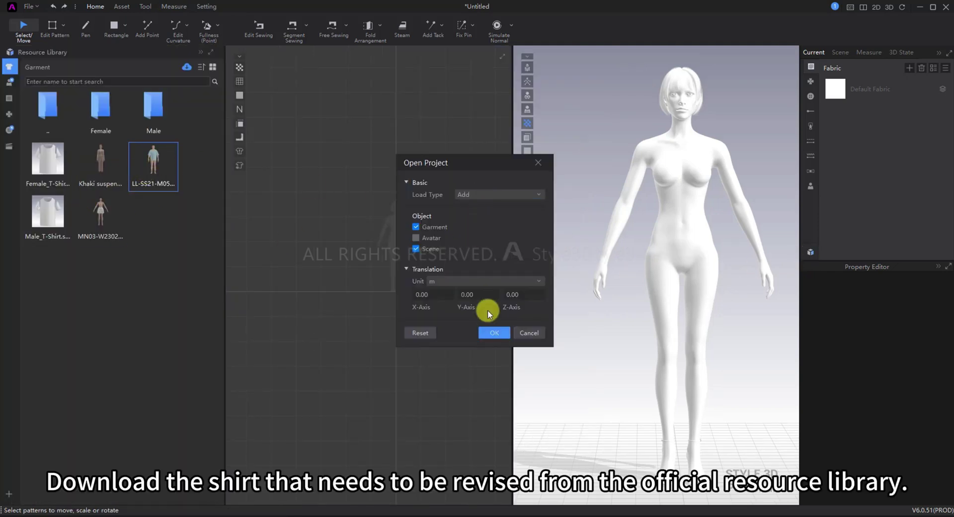
click(494, 333)
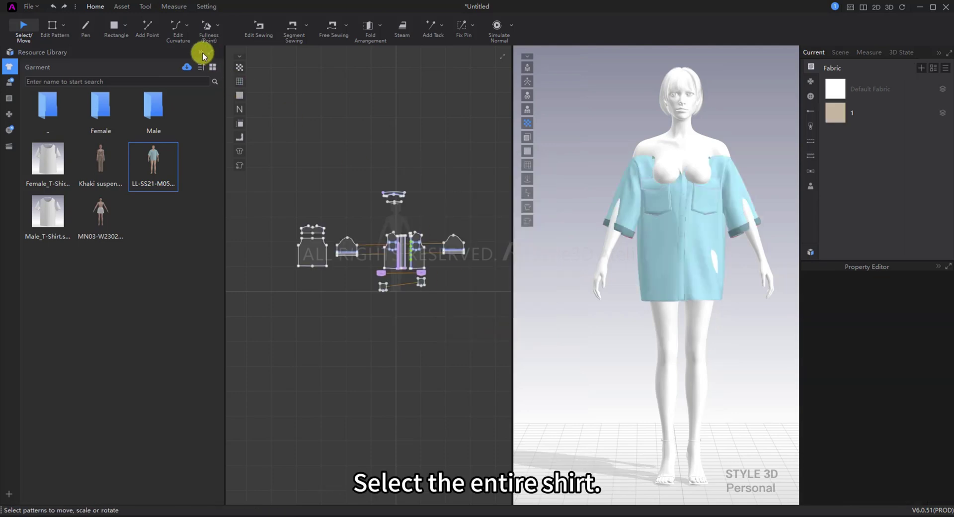
Step: Select all shirt patterns and lift them onto the avatar's shoulders, checking alignment from the side
click(200, 52)
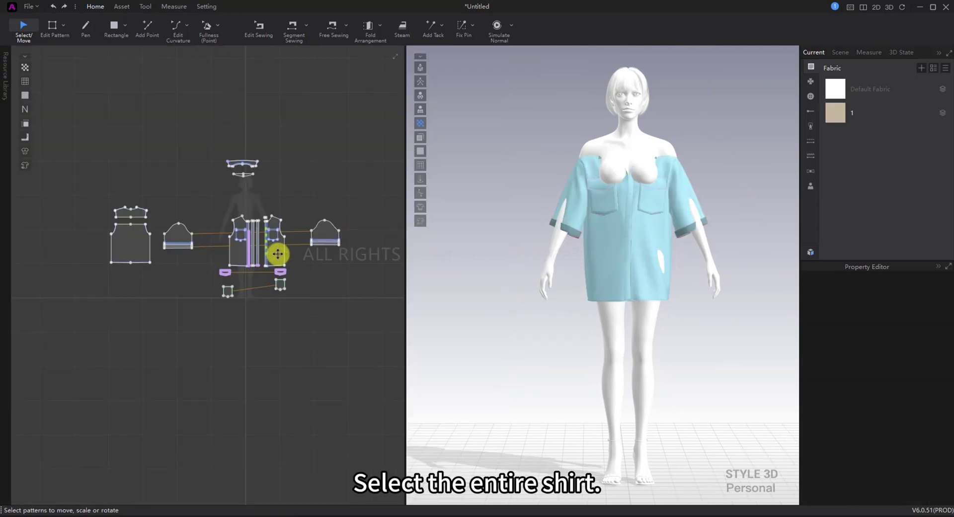
key(ctrl+a)
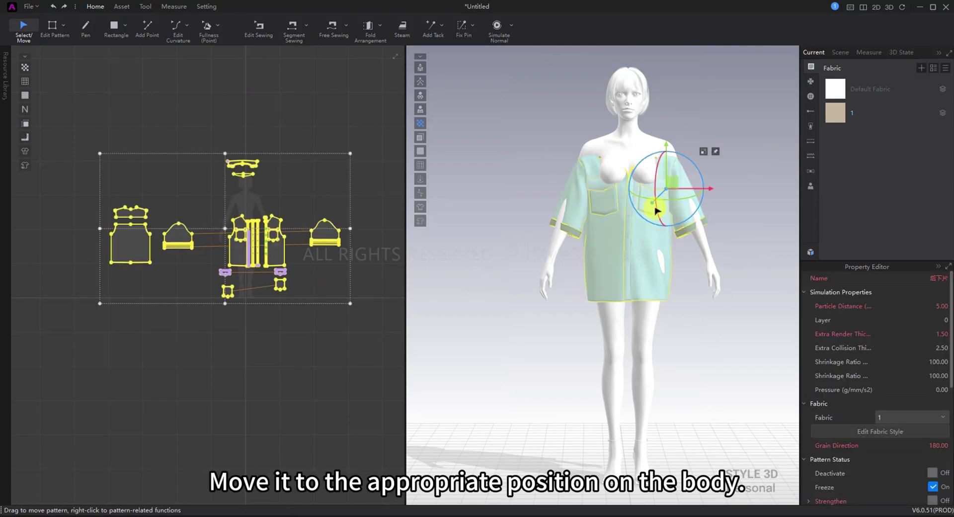
drag(673, 183, 672, 171)
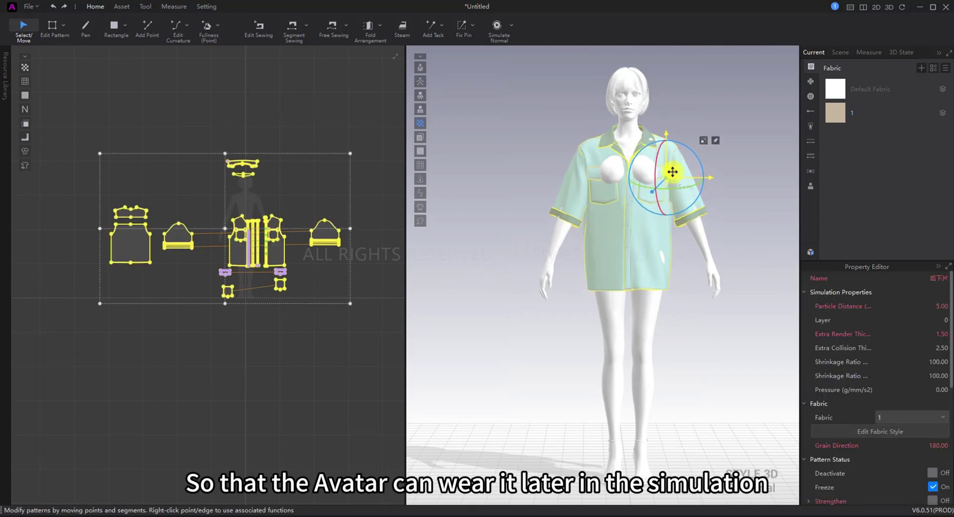
right_drag(693, 204, 738, 212)
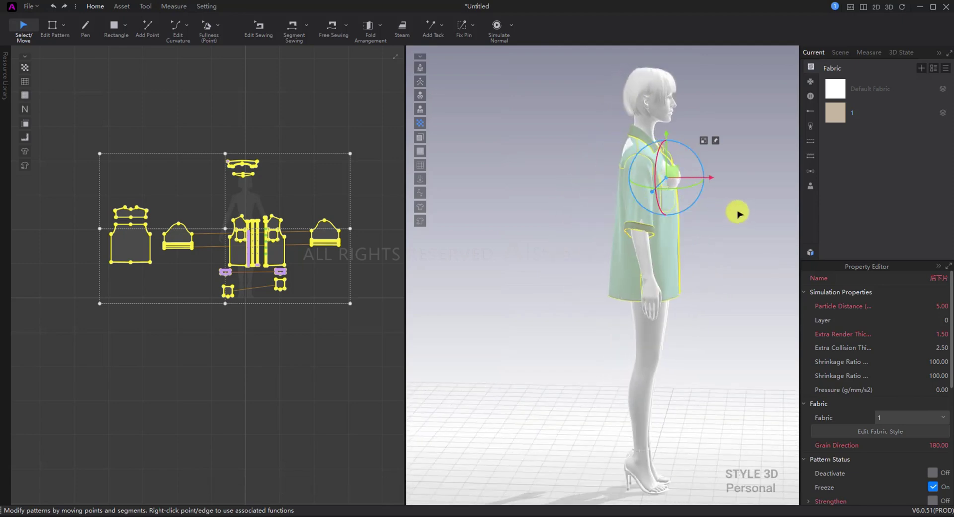
drag(671, 169, 673, 167)
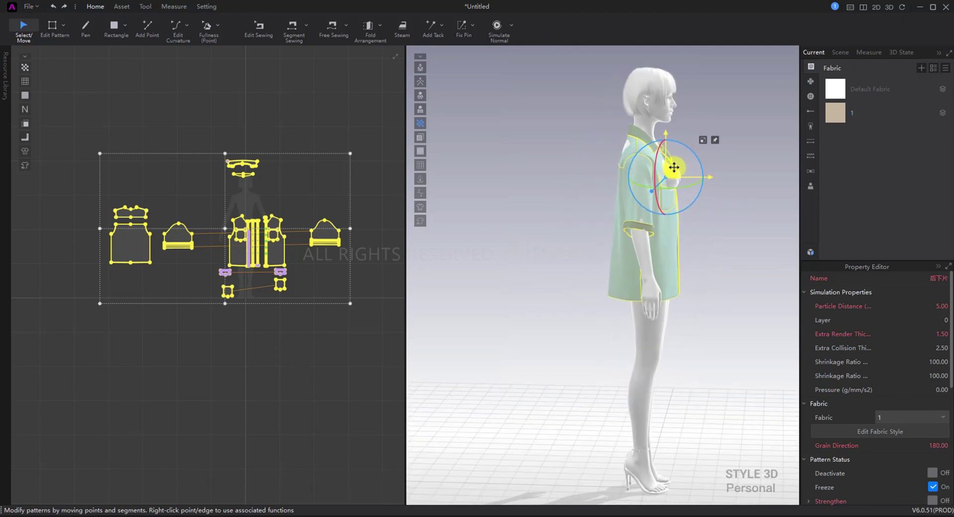
Step: Show the avatar's skeleton and rotate the right shoulder joint slightly
click(421, 83)
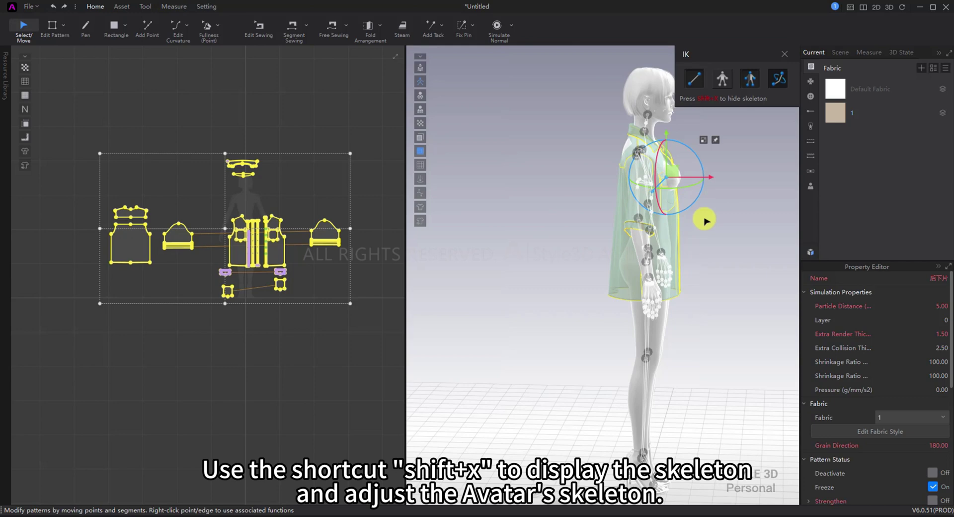
key(2)
scroll(591, 159, up, 3)
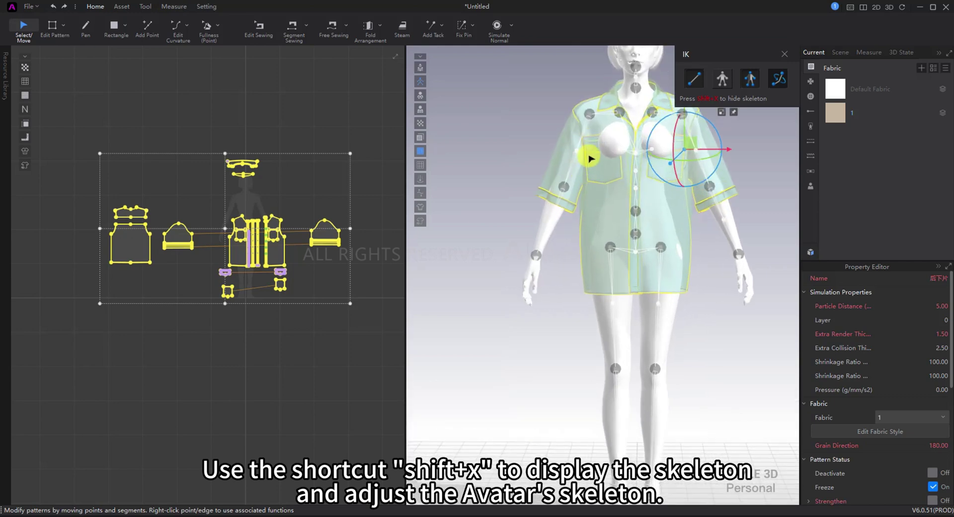
click(592, 114)
drag(620, 111, 624, 102)
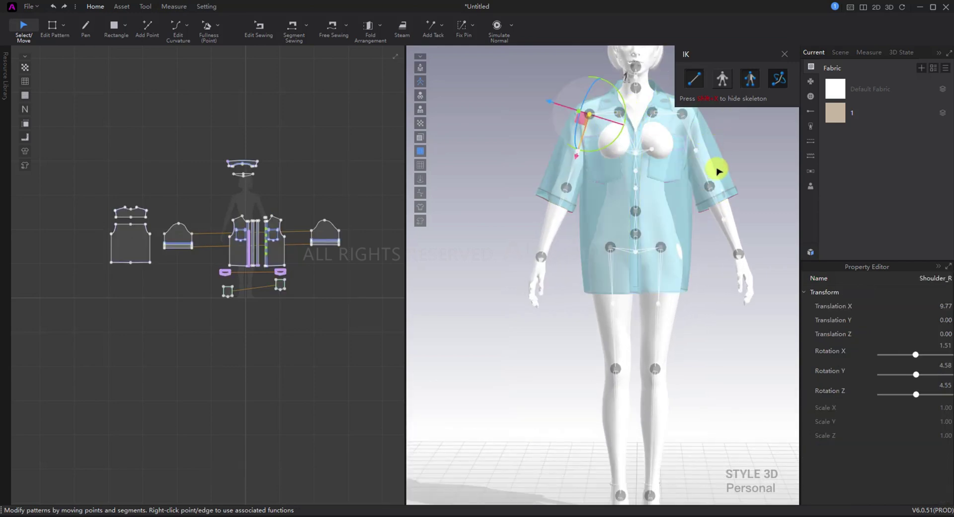
Step: Rotate the left shoulder joint to 1.01, 1.17, 5.82 and check the fit in profile
scroll(696, 188, down, 2)
click(672, 163)
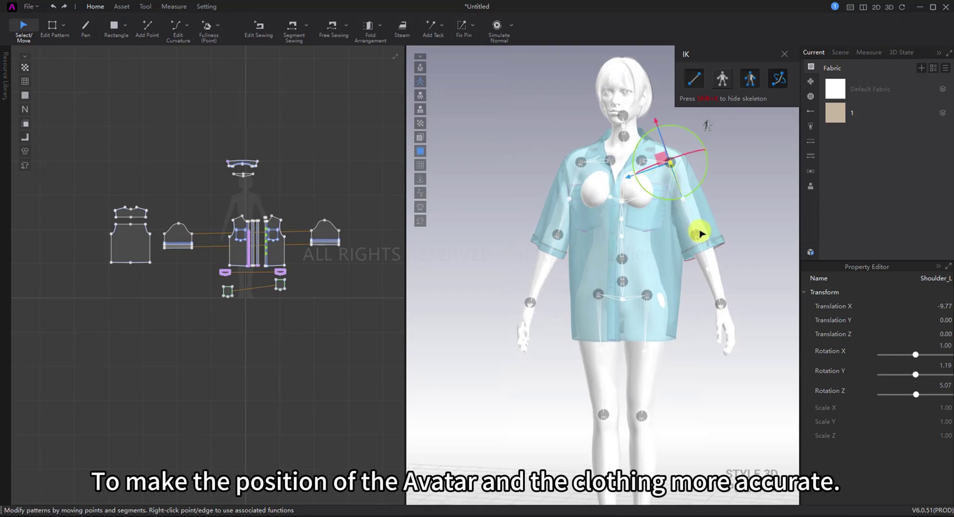
right_drag(701, 232, 615, 228)
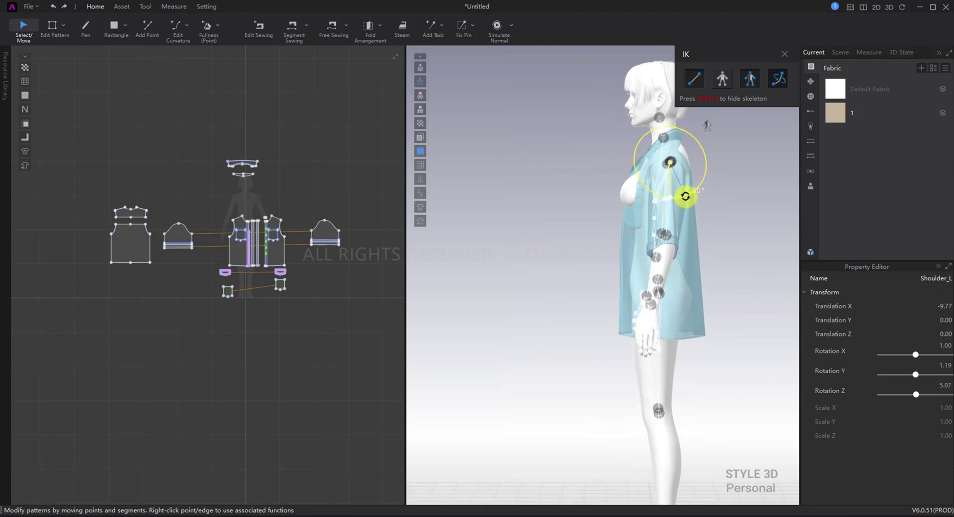
drag(685, 196, 686, 196)
right_drag(686, 196, 745, 263)
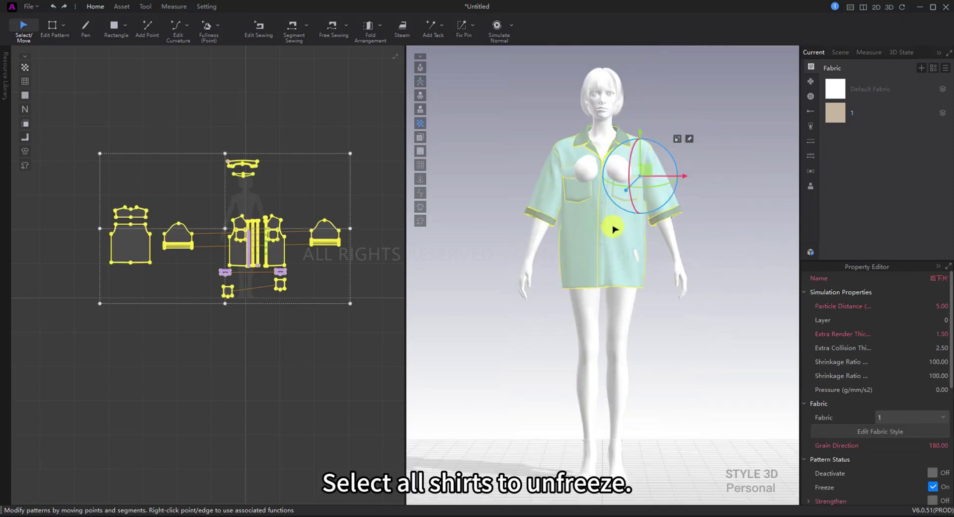
Step: Unfreeze the shirt patterns and turn off their strengthening
right_click(613, 222)
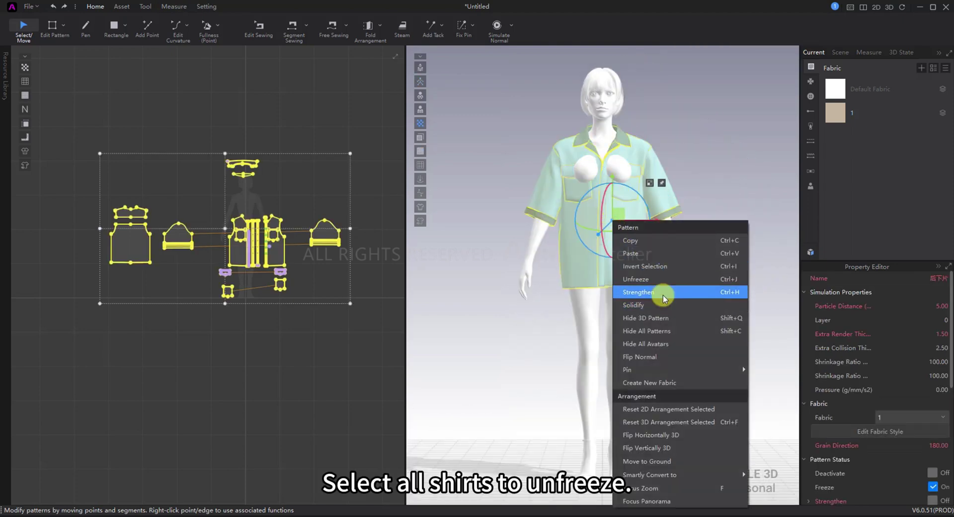
click(663, 293)
right_click(626, 223)
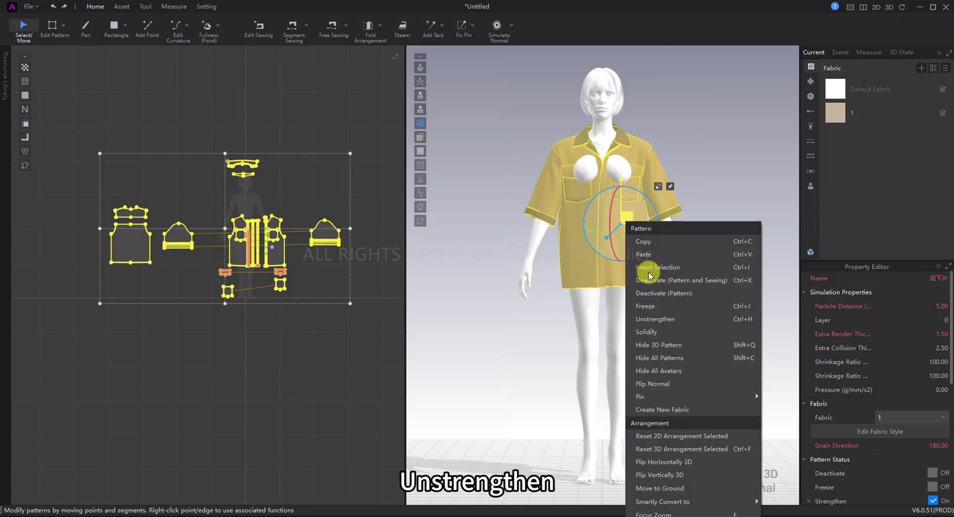
click(656, 319)
click(665, 335)
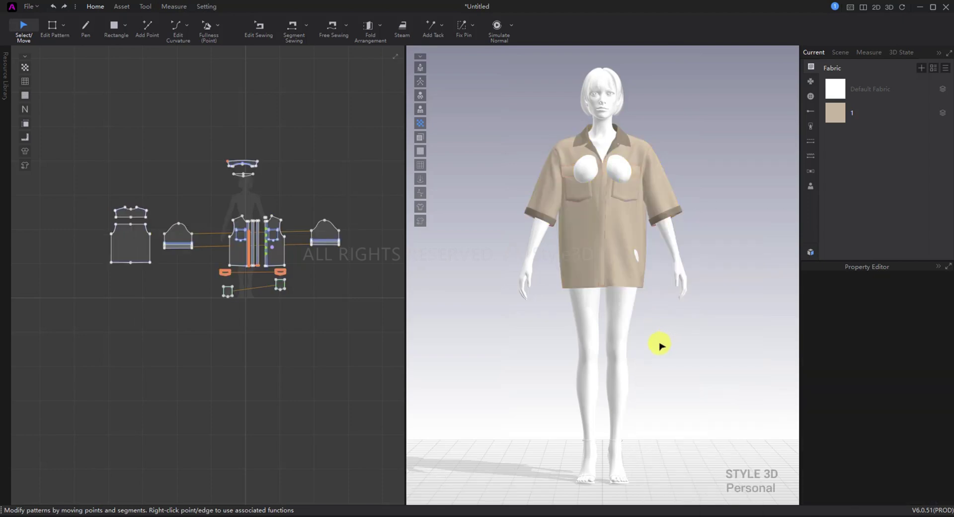
Step: Delete one chest pocket together with its flap
scroll(221, 274, up, 5)
drag(186, 252, 272, 339)
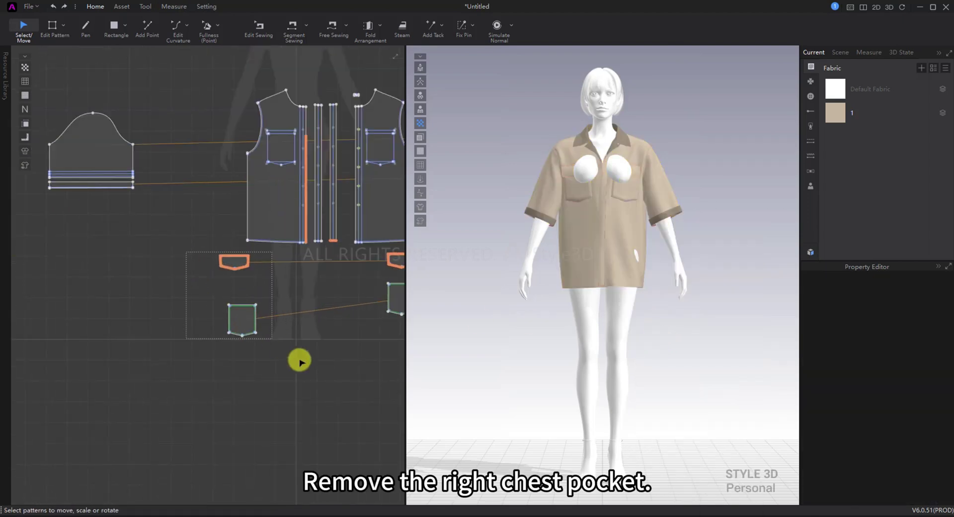
key(Delete)
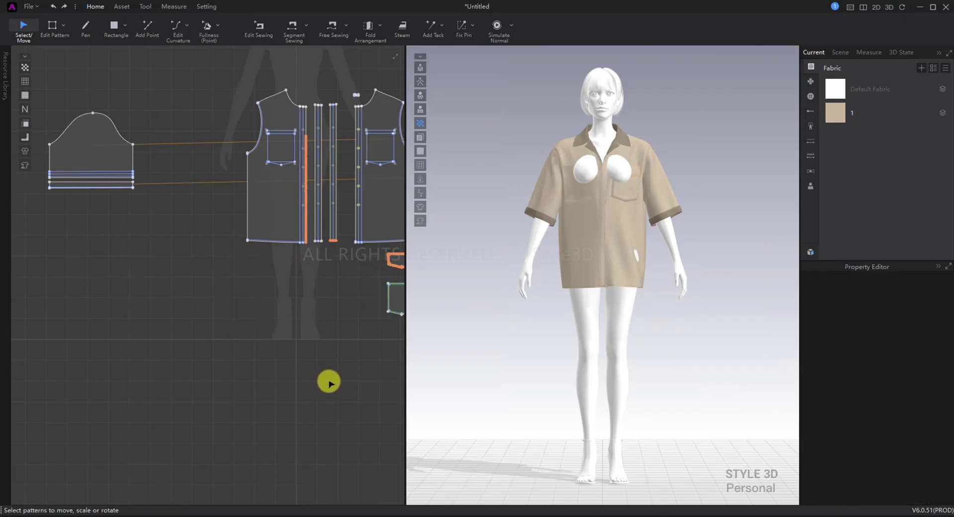
right_drag(273, 343, 205, 360)
Step: Remove all fix pins from the shirt
click(464, 27)
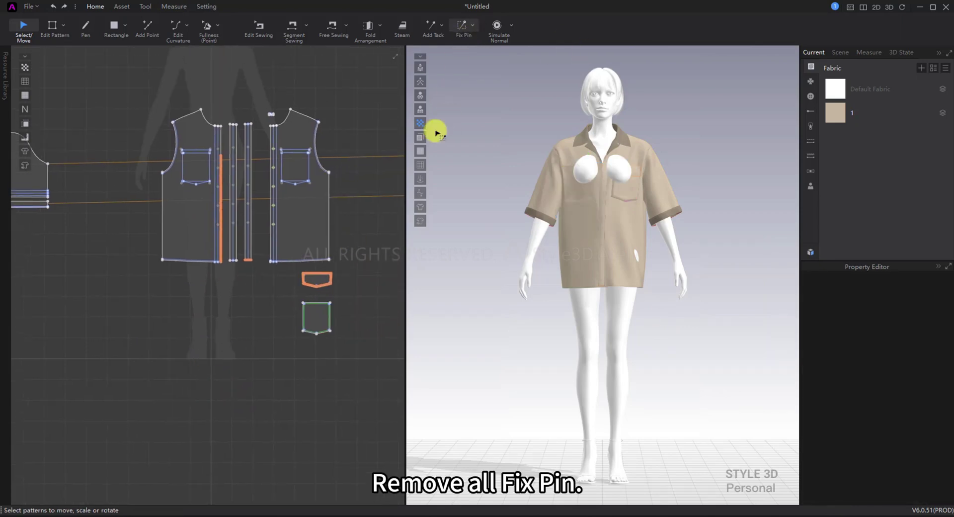
right_click(305, 264)
click(351, 296)
scroll(244, 296, up, 2)
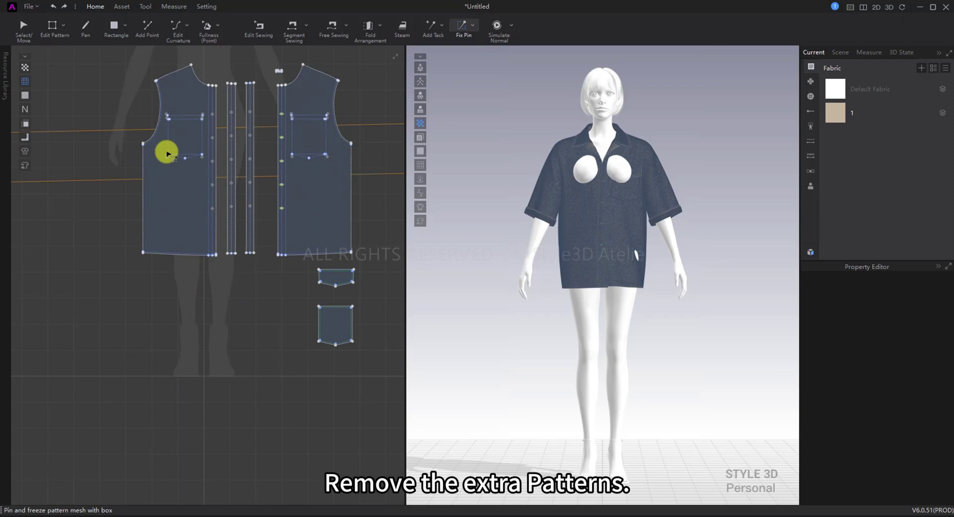
Step: Delete the two middle strip patterns
click(23, 28)
drag(266, 59, 225, 307)
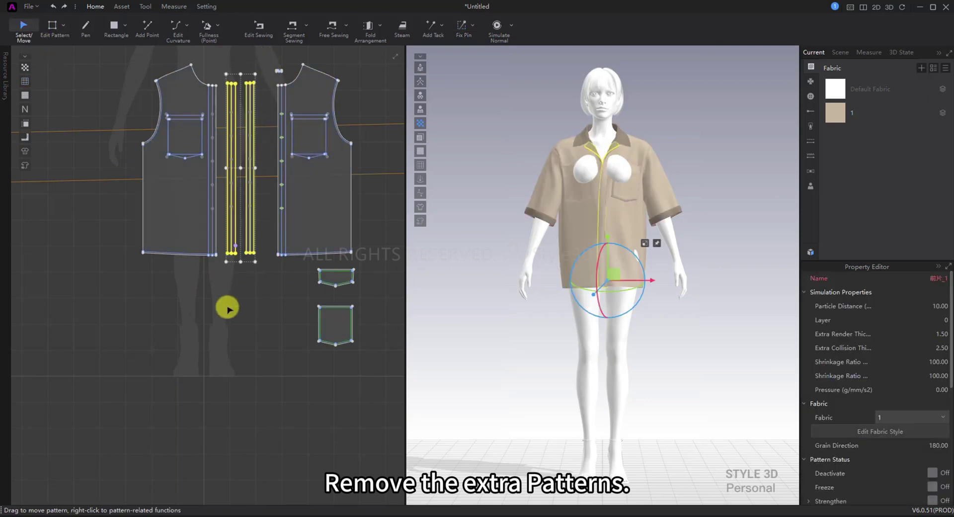
key(Delete)
drag(275, 59, 291, 83)
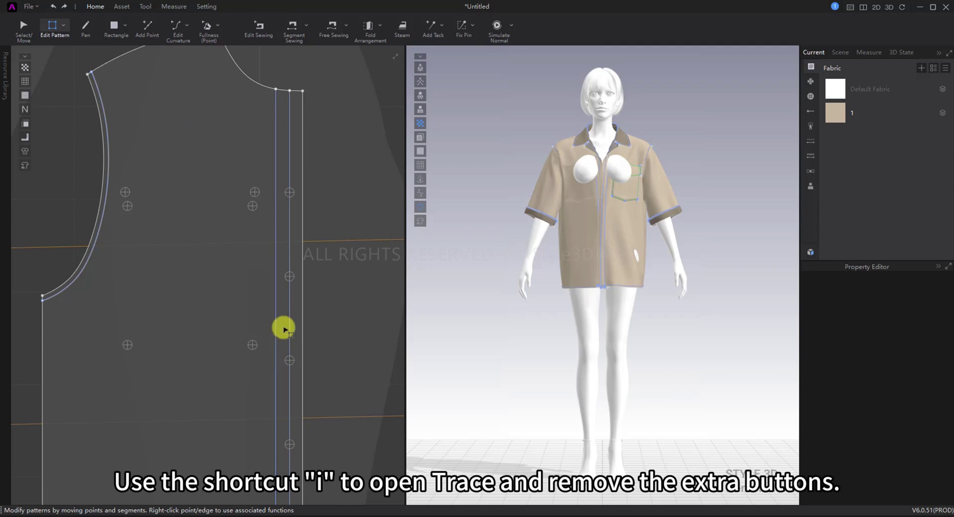
Step: Remove the four extra buttons and reselect all the shirt patterns
key(i)
mouse_move(116, 175)
mouse_down()
mouse_move(209, 398)
mouse_move(269, 411)
mouse_up()
key(a)
scroll(177, 258, down, 5)
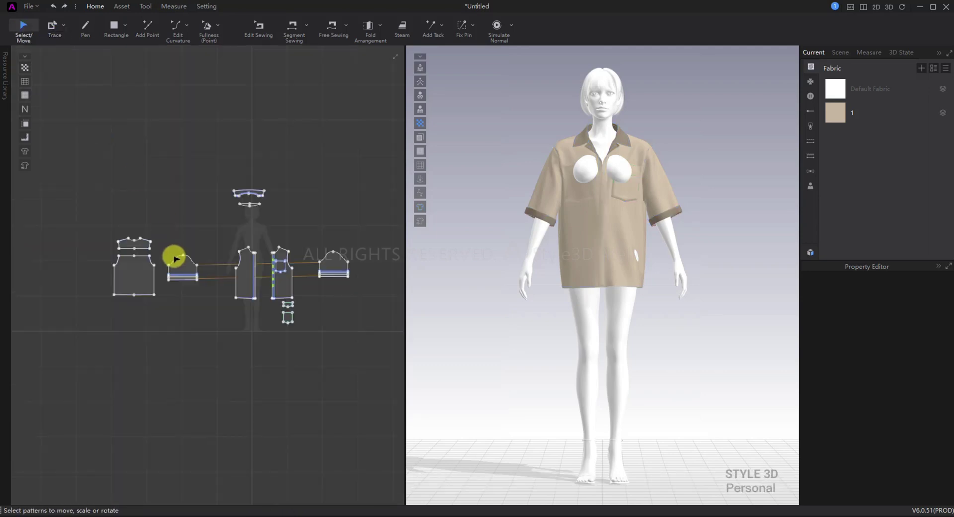
drag(90, 153, 344, 319)
click(597, 213)
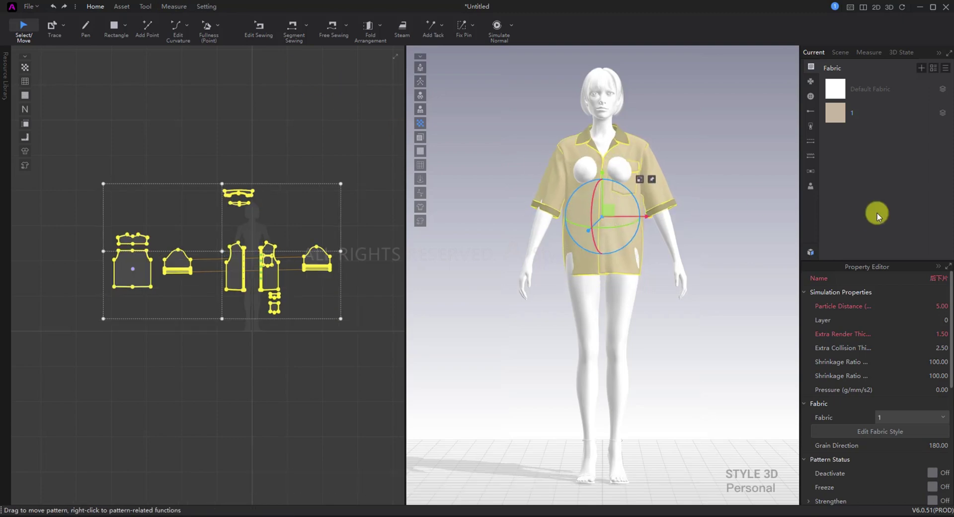
Step: Set the default button style to 1.20 width and 1.8 mm thickness
click(811, 96)
click(841, 93)
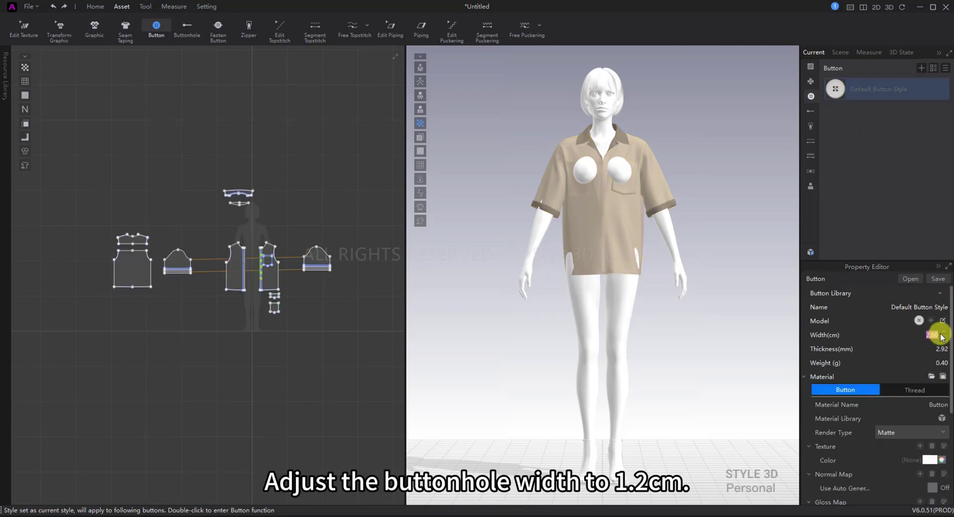
click(941, 350)
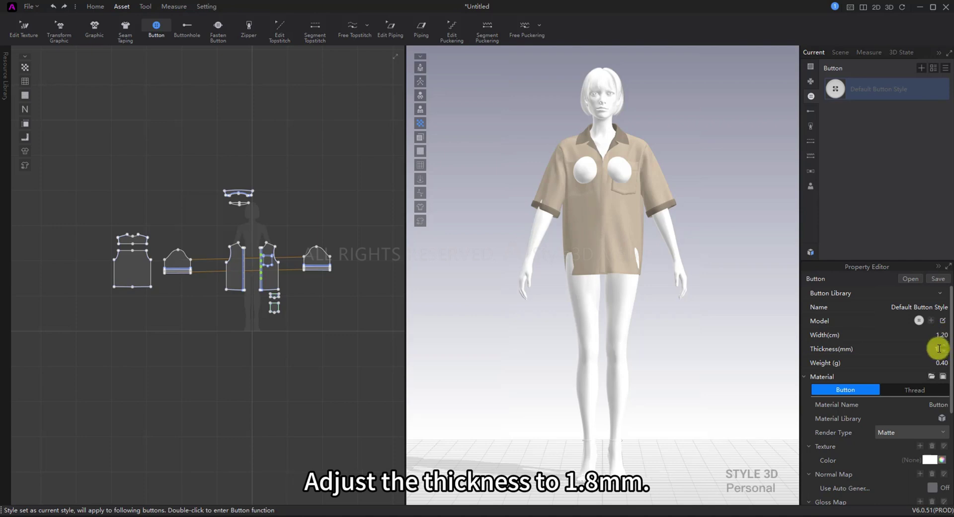
text(1.8)
key(Return)
Step: Place a vertical row of buttons down the left front placket line
scroll(260, 269, up, 10)
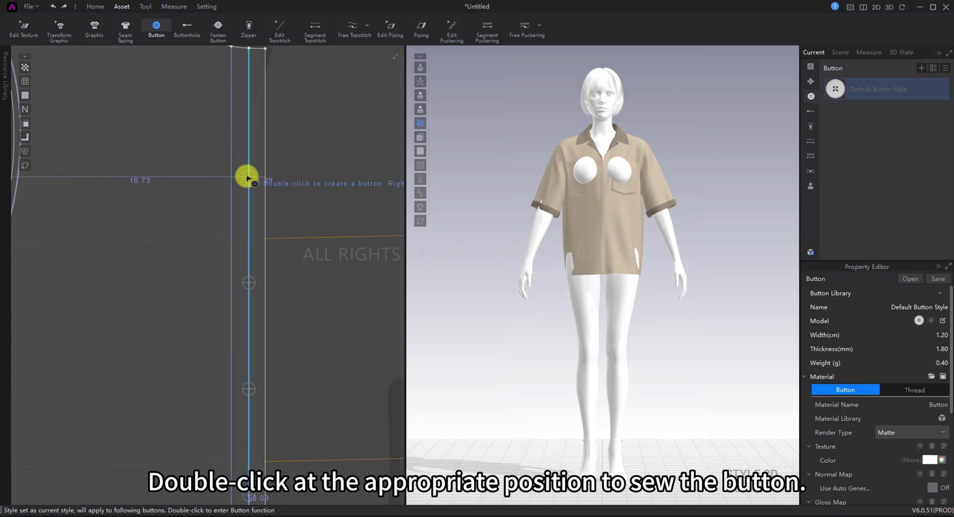
click(248, 178)
double_click(248, 178)
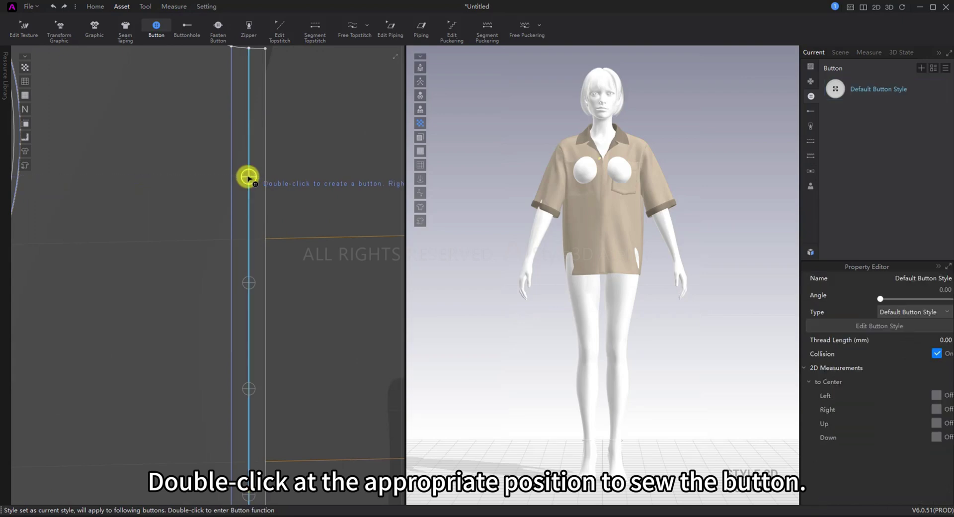
click(248, 283)
double_click(249, 283)
middle_drag(304, 362, 311, 188)
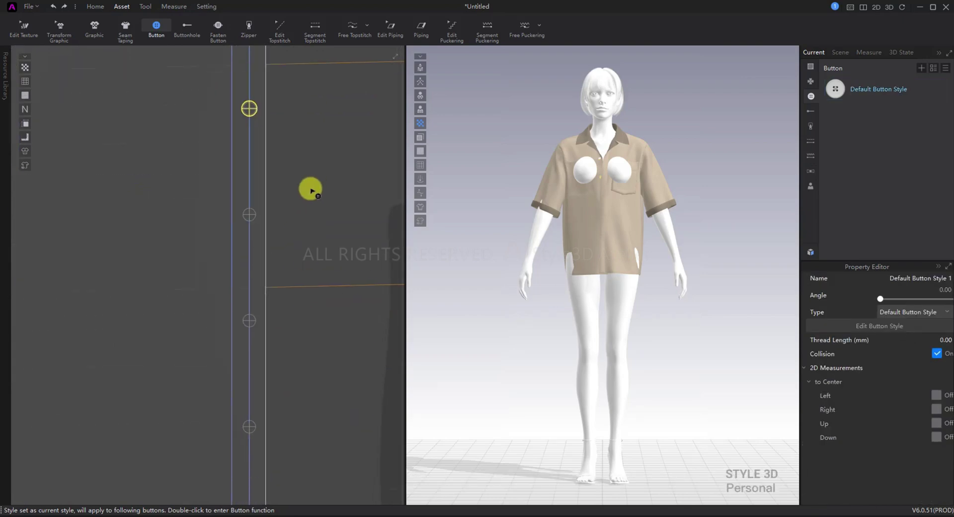
click(250, 216)
double_click(250, 215)
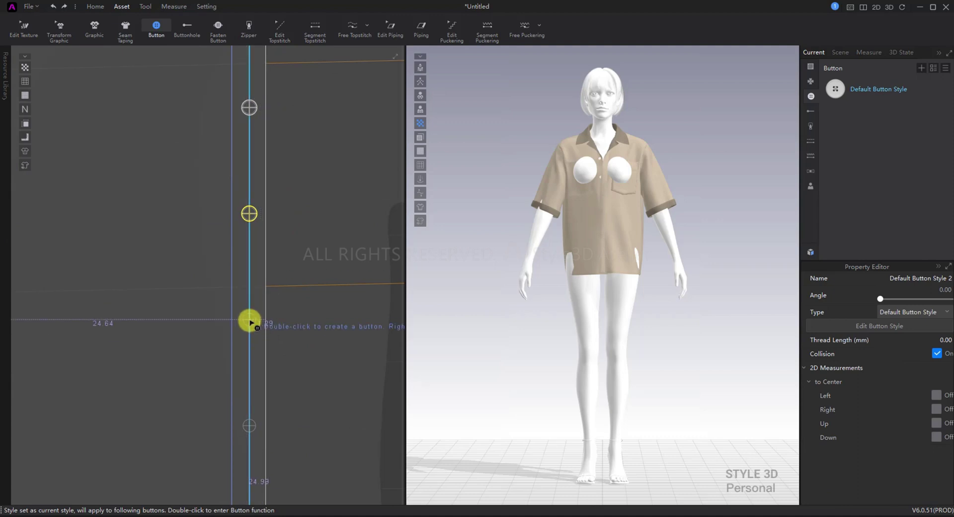
click(249, 319)
double_click(249, 320)
middle_drag(291, 379, 299, 209)
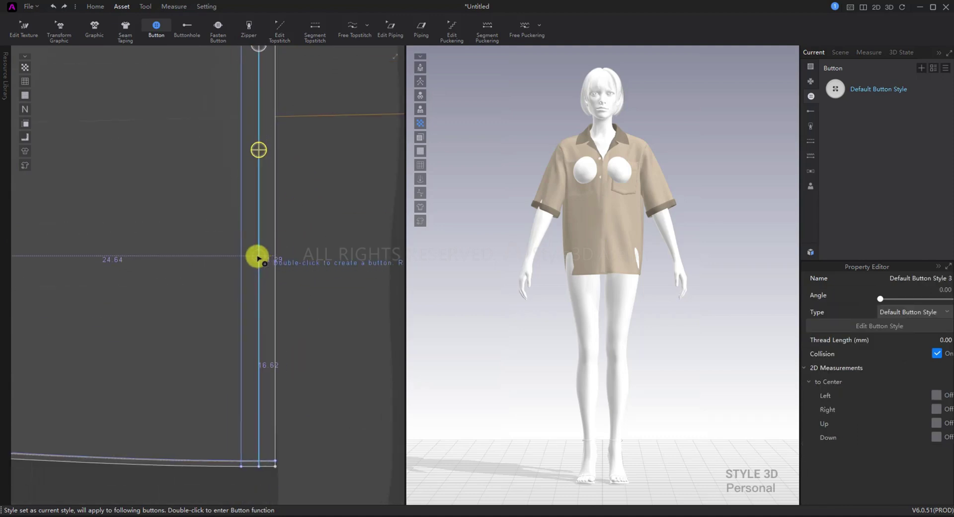
double_click(258, 256)
scroll(283, 275, down, 4)
scroll(198, 324, down, 5)
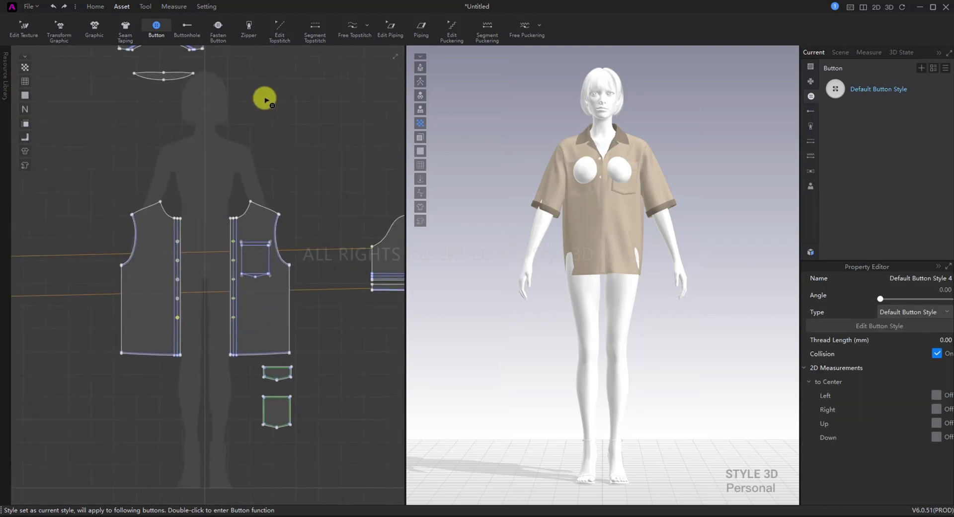
Step: Add buttonholes along the opposite front placket line
click(186, 28)
click(179, 245)
scroll(189, 241, up, 5)
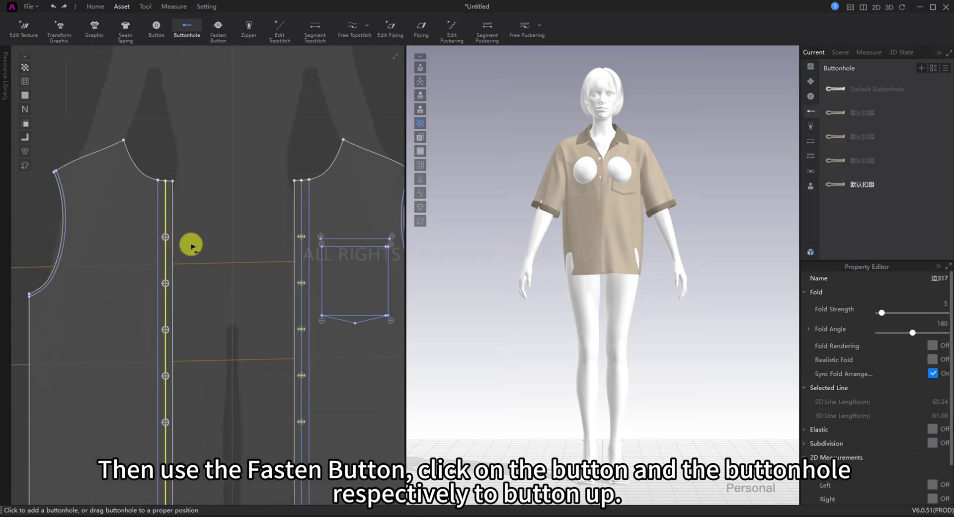
scroll(149, 210, down, 2)
Step: Fasten each of the five buttons to its matching buttonhole
click(219, 29)
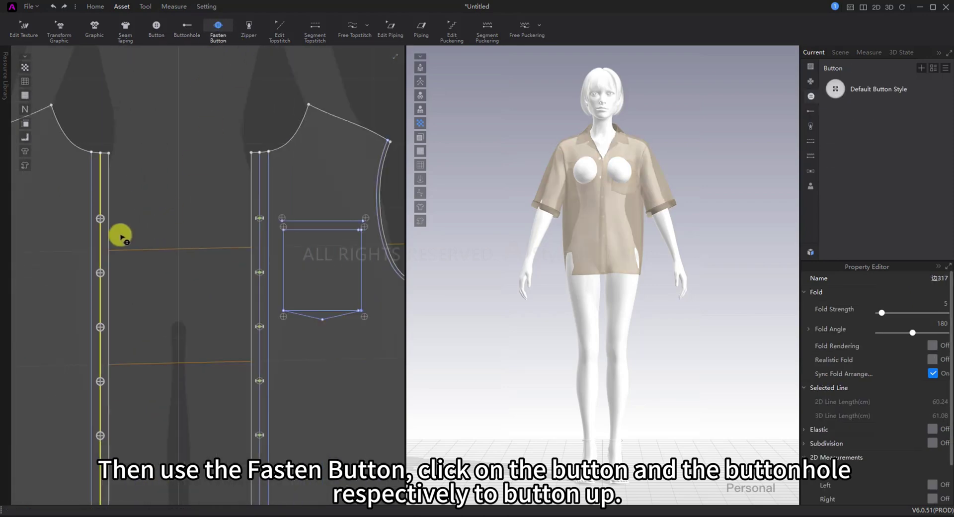
click(99, 219)
click(257, 219)
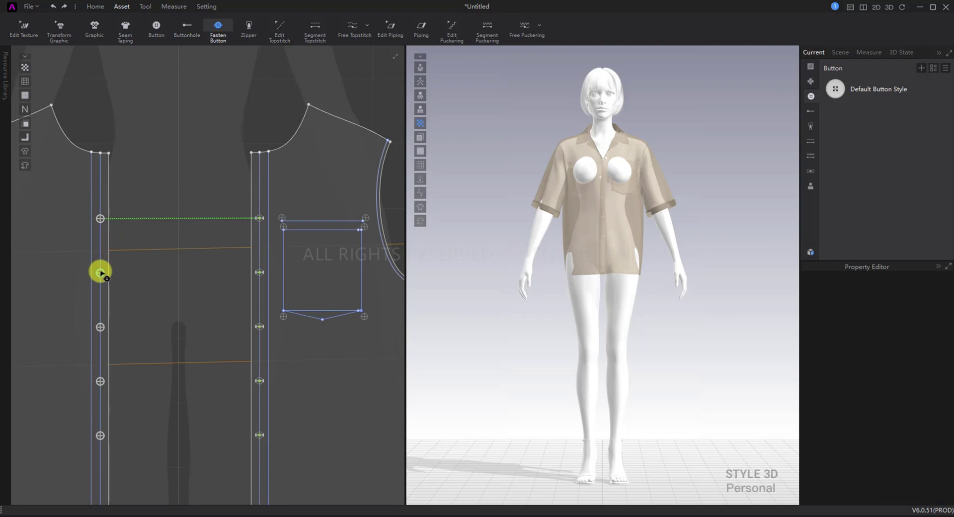
click(100, 272)
click(259, 273)
click(100, 327)
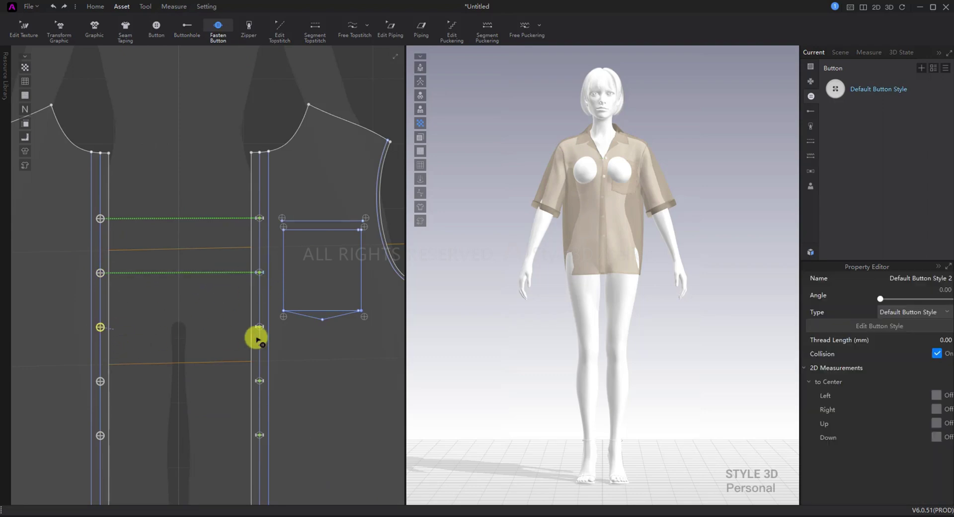
click(259, 326)
click(100, 381)
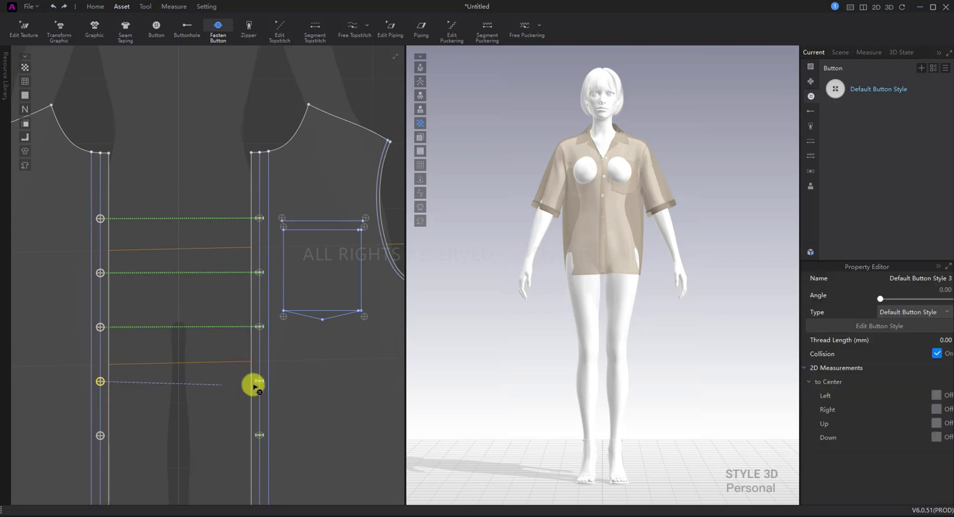
click(260, 381)
click(100, 436)
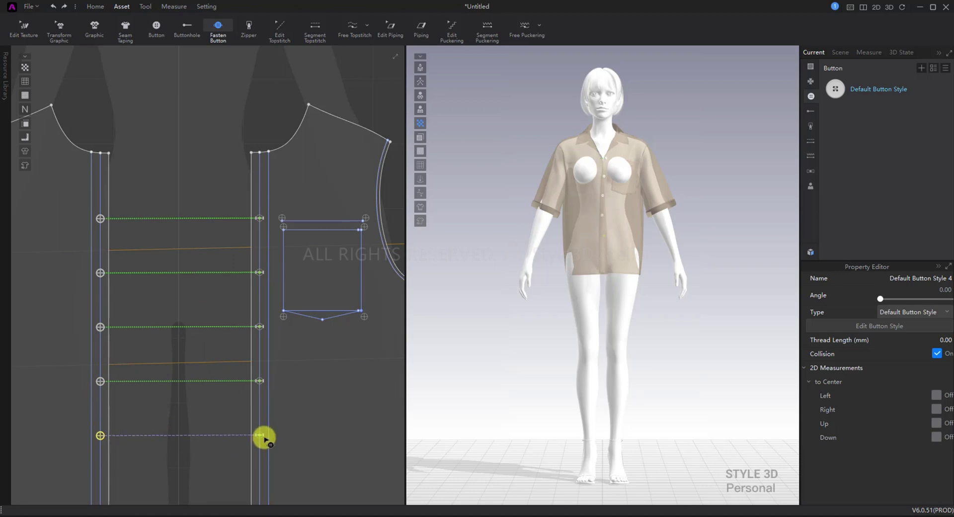
click(260, 435)
scroll(264, 440, down, 4)
scroll(209, 162, up, 3)
Step: Draw a diagonal line on each front piece from the neckline to the top button
key(d)
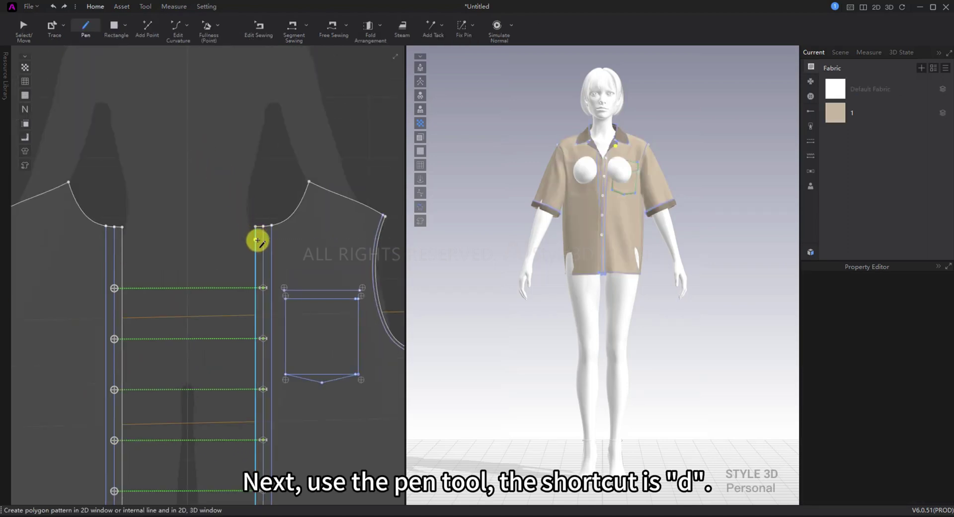
click(289, 218)
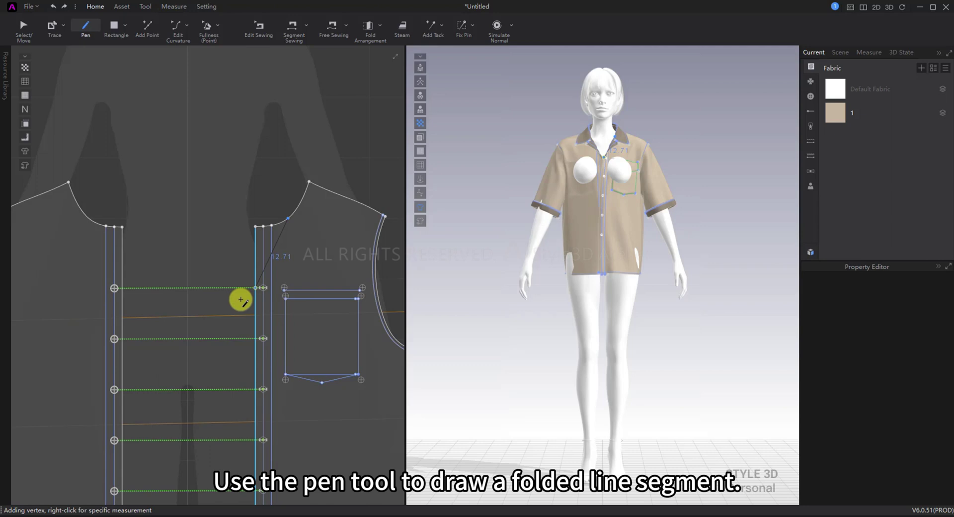
click(254, 288)
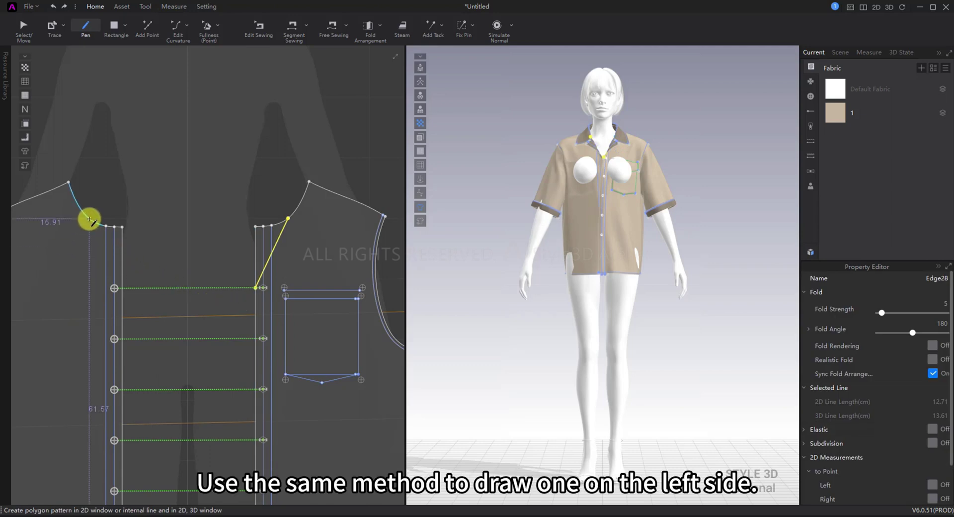
click(90, 221)
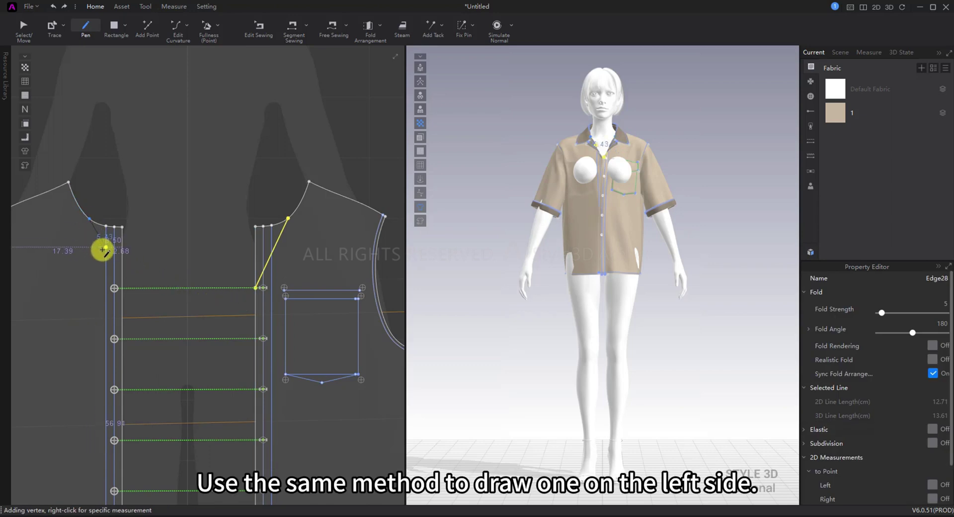
click(123, 287)
Step: Select both lines and make them realistic folds at a 318° fold angle
key(z)
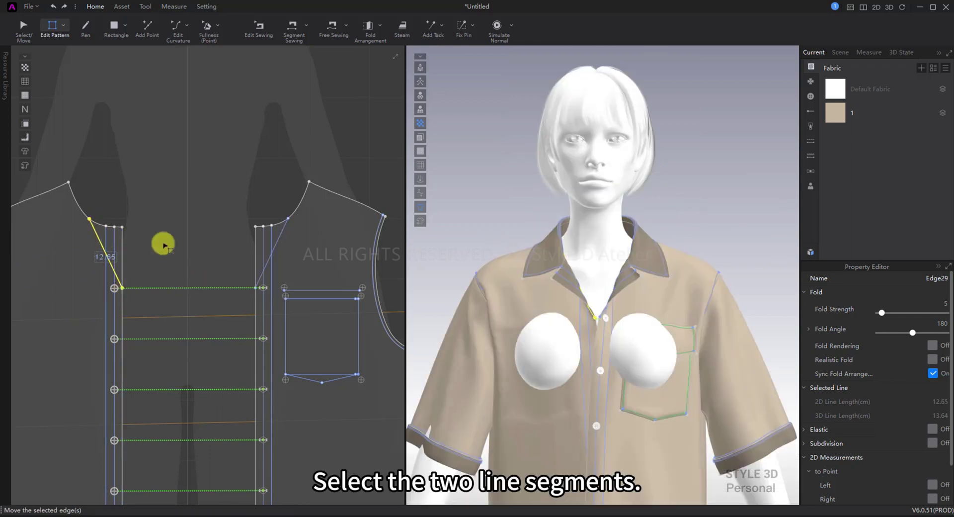
shift+click(276, 240)
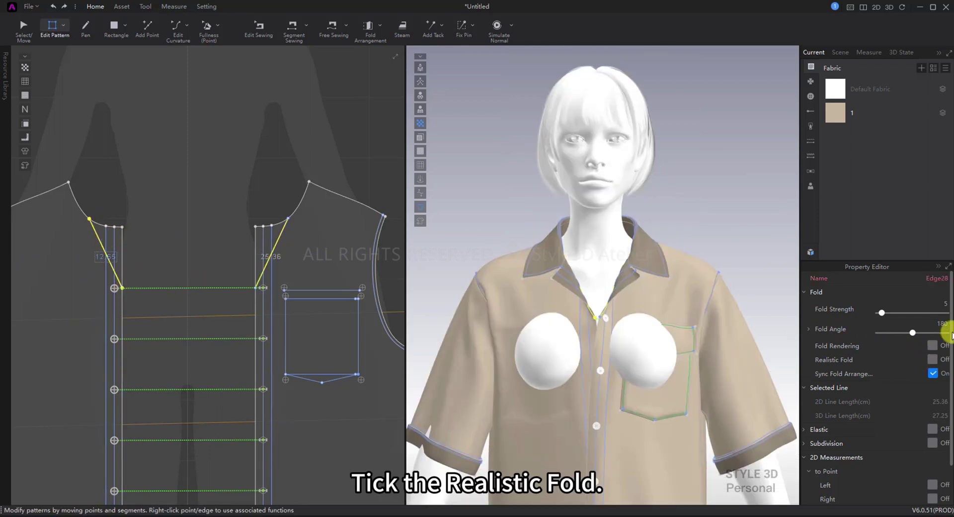
text(31)
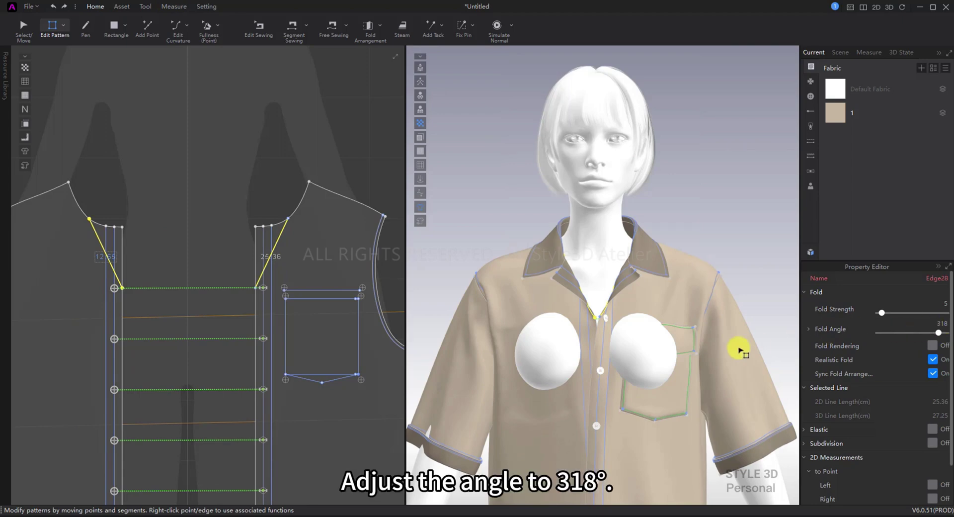
Step: Strengthen every shirt piece and run a short cloth simulation
key(a)
key(ctrl+a)
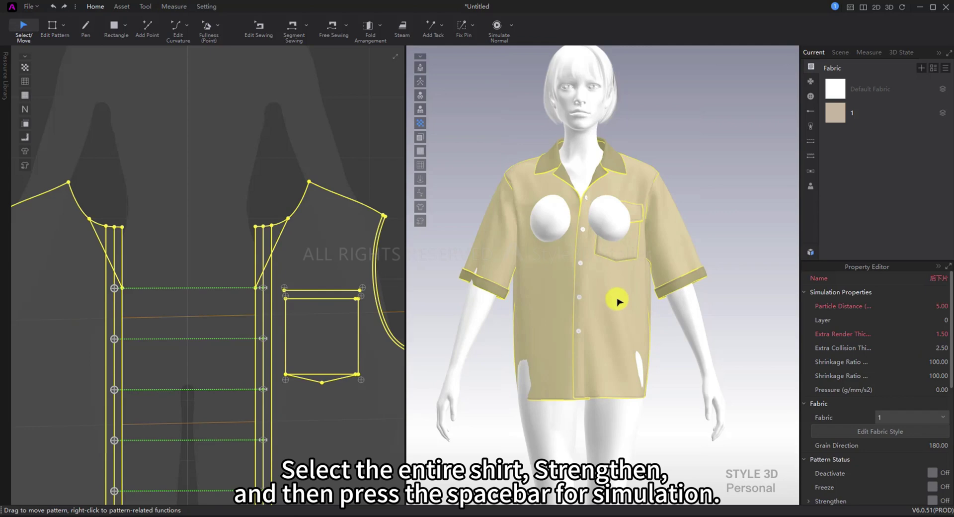
right_click(618, 302)
click(668, 88)
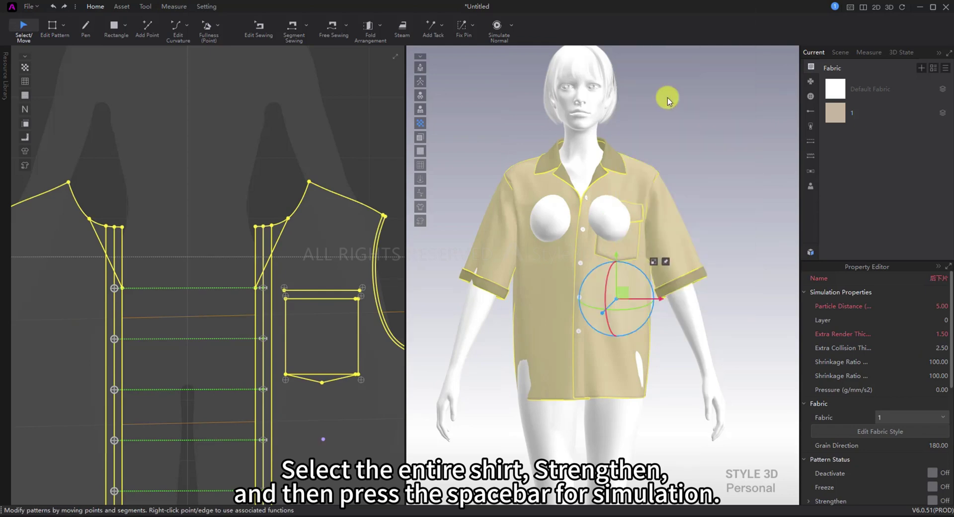
click(675, 134)
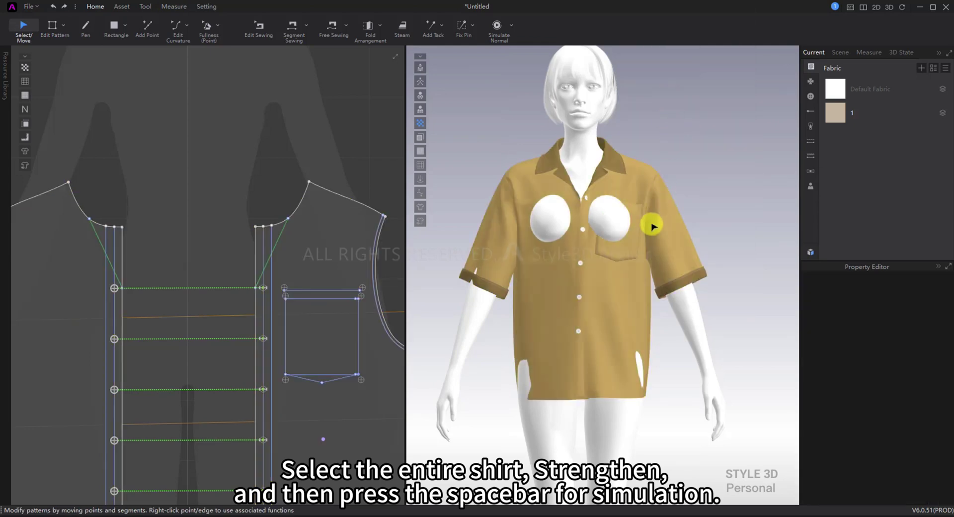
key(space)
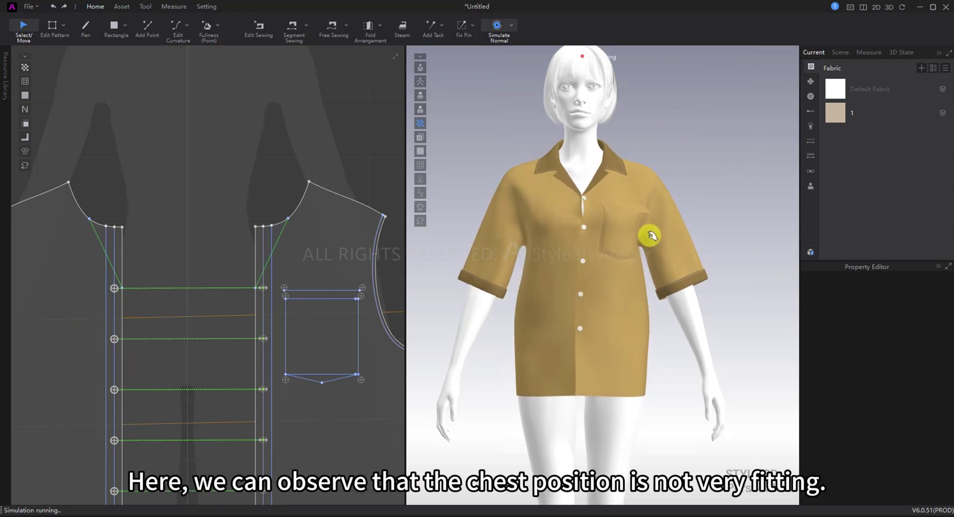
key(space)
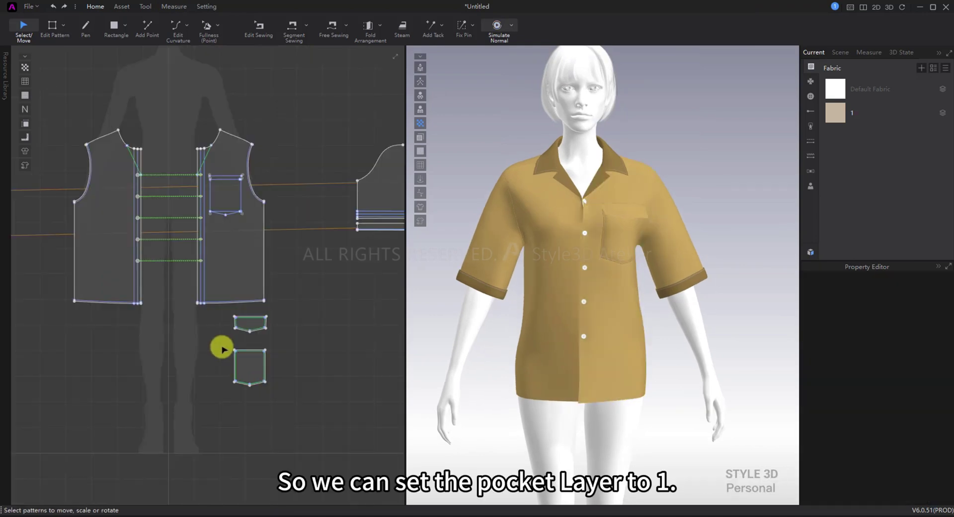
Step: Put the pocket on layer 1, the flap on layer 2 and the left front on layer -1
drag(223, 344, 333, 411)
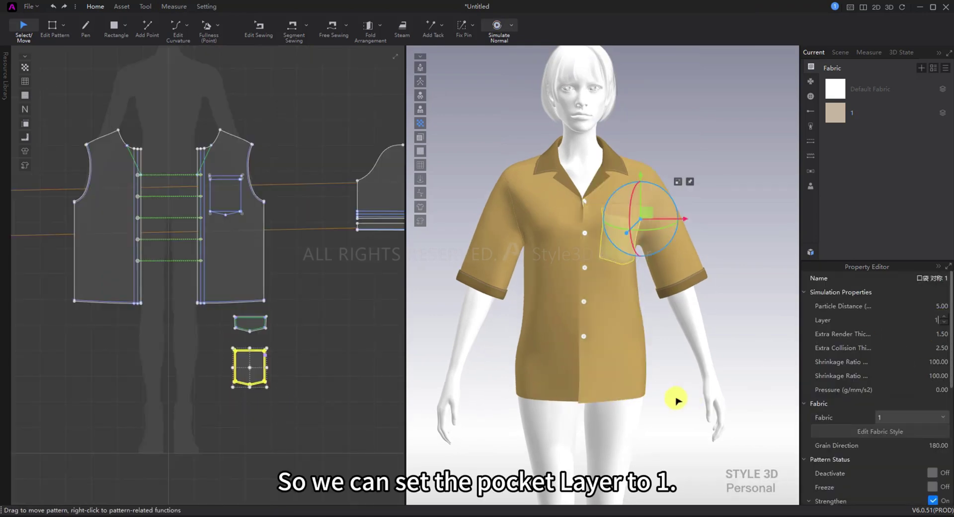
drag(304, 306, 232, 338)
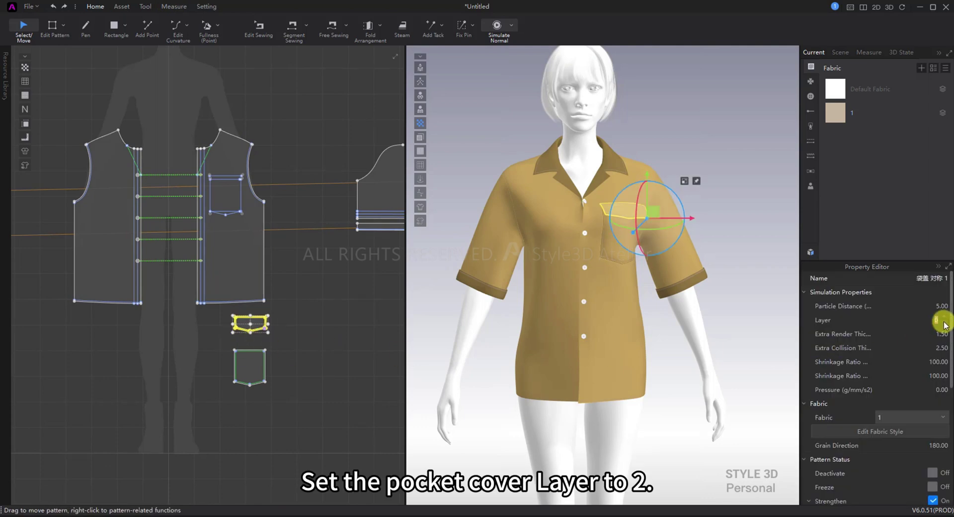
click(330, 387)
click(89, 251)
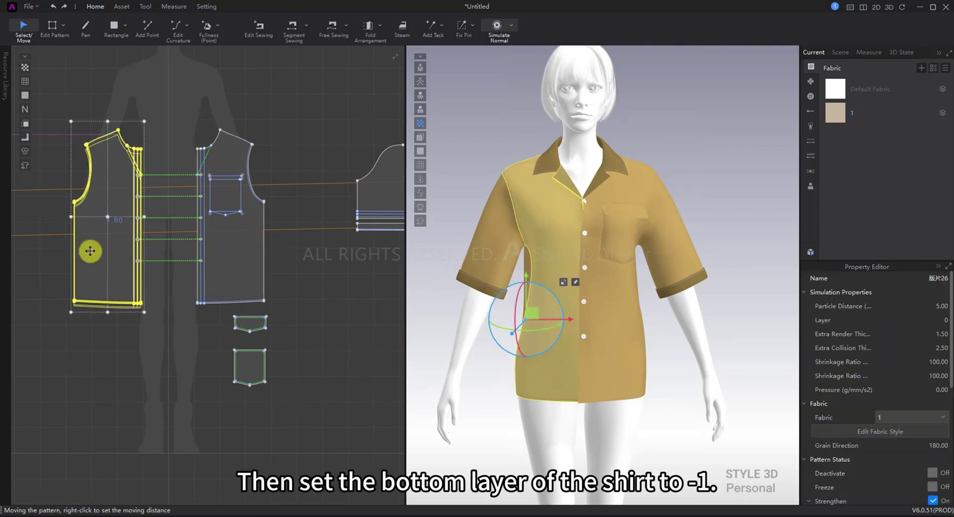
drag(90, 251, 91, 255)
click(946, 313)
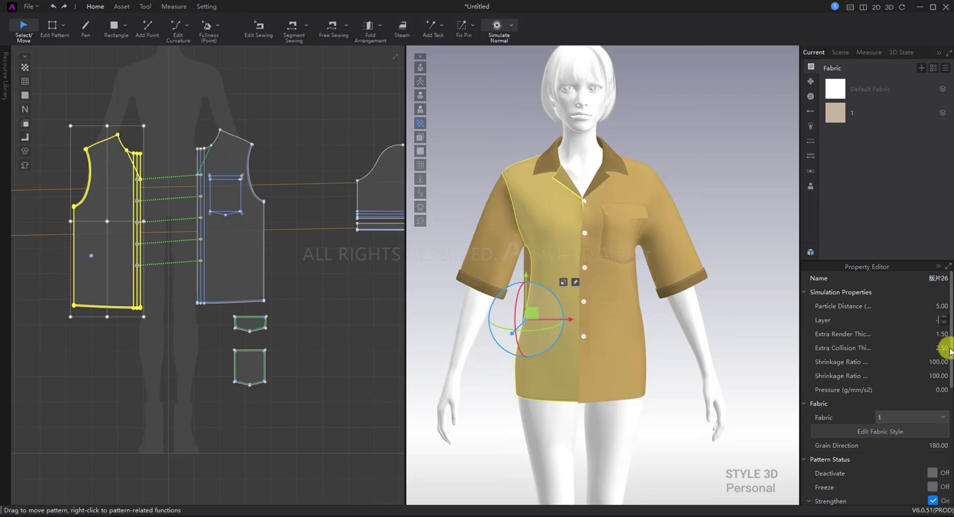
text(-1)
key(Return)
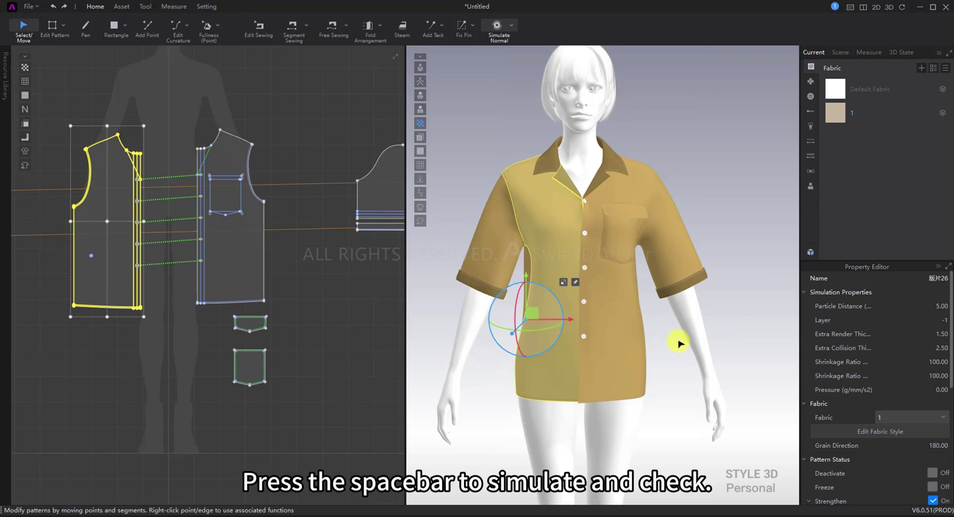
Step: Re-simulate to confirm the right front overlaps the left front
key(space)
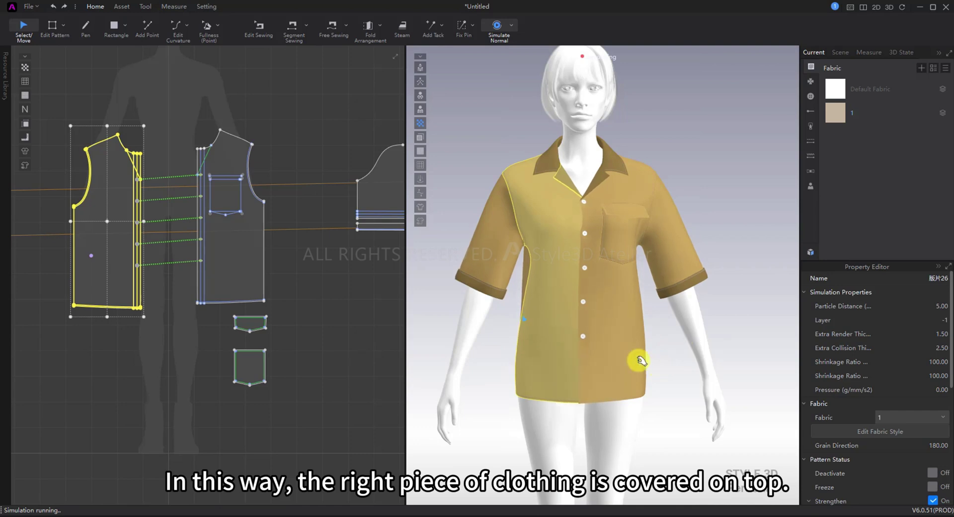
key(space)
scroll(631, 347, up, 5)
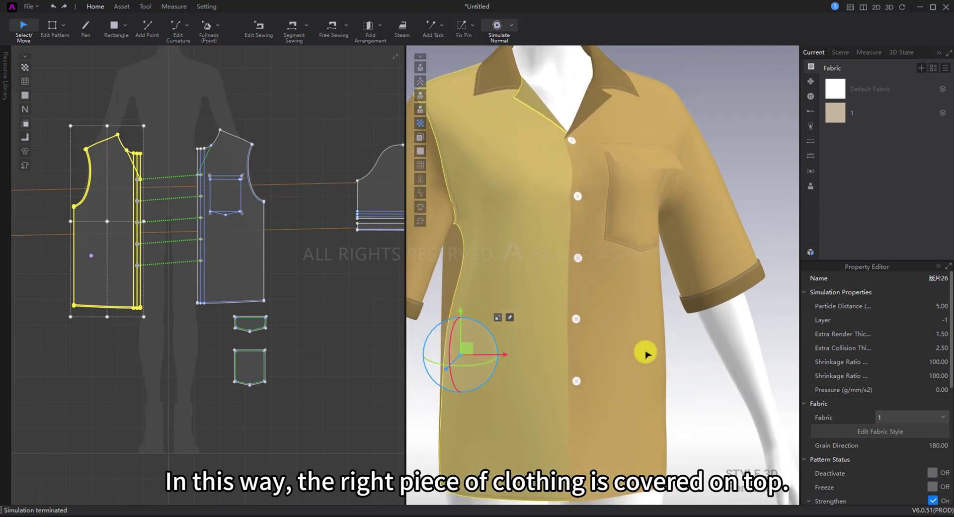
scroll(676, 363, down, 5)
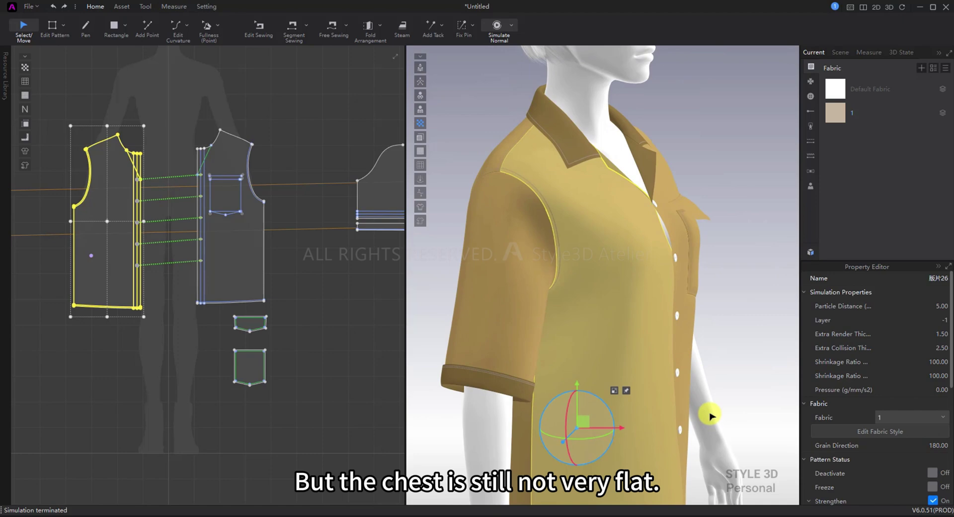
key(space)
right_drag(708, 401, 617, 390)
key(space)
Step: Sew the right and left front placket edges together as a segment seam pair
click(332, 26)
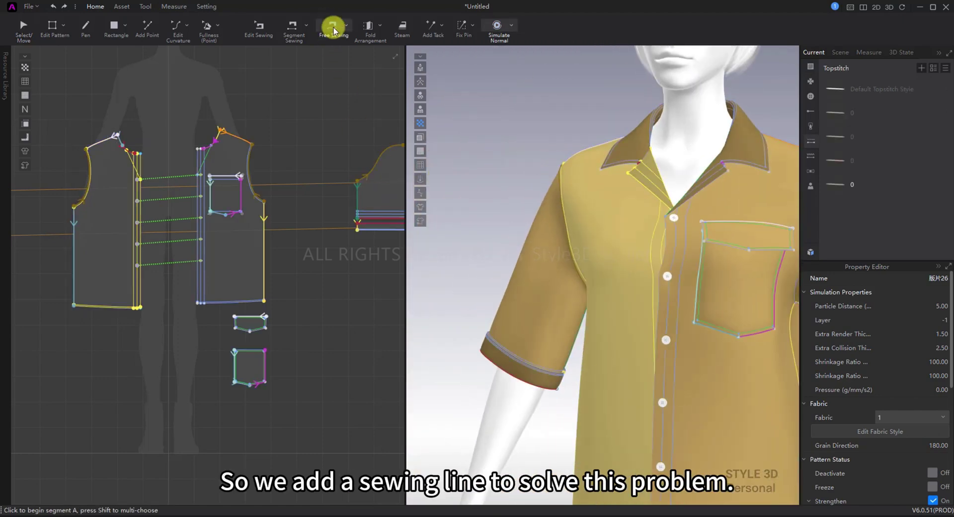
scroll(139, 258, up, 4)
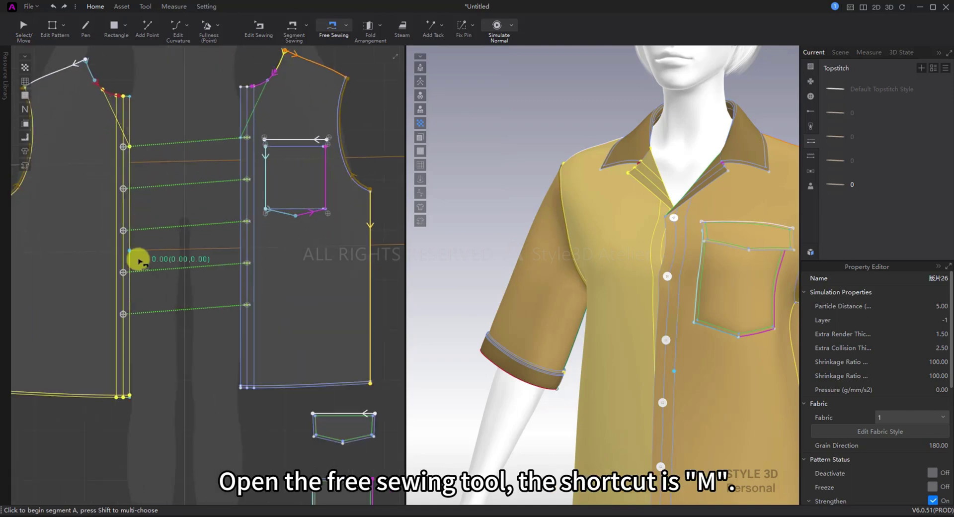
click(328, 409)
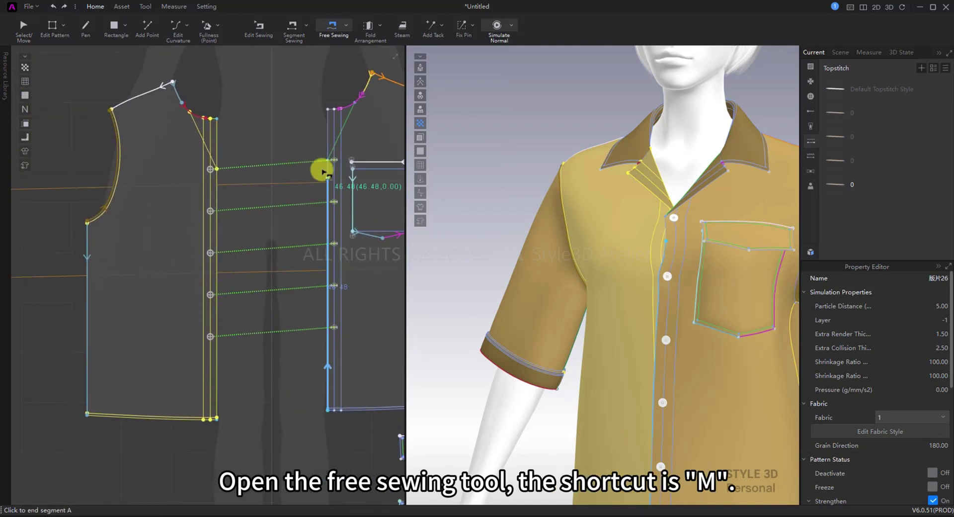
click(326, 159)
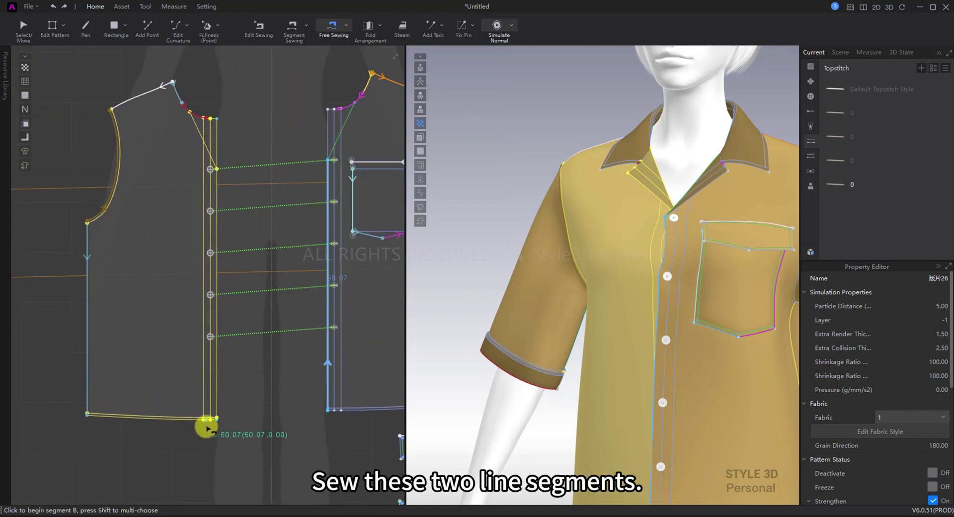
click(204, 419)
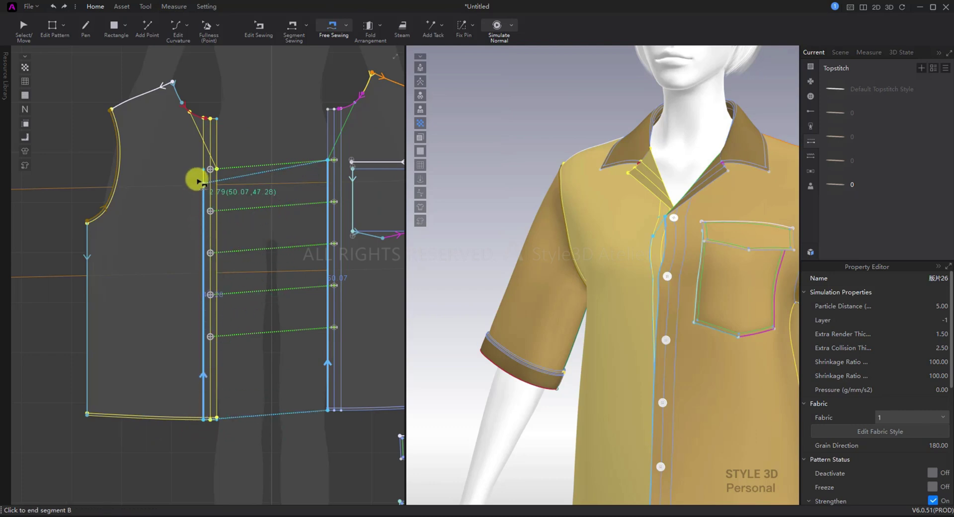
click(615, 299)
scroll(612, 298, down, 3)
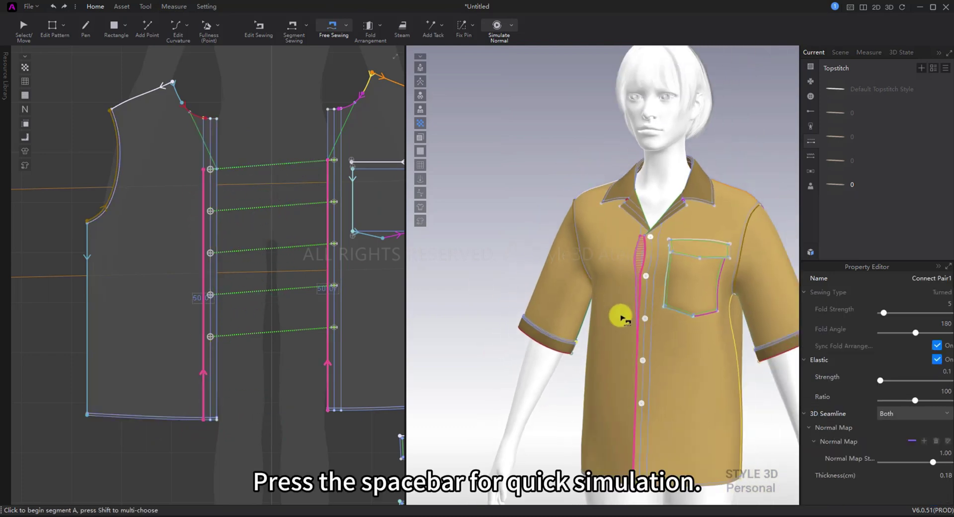
Step: Unstrengthen all shirt panels, reset them to Layer 0, and simulate again
key(space)
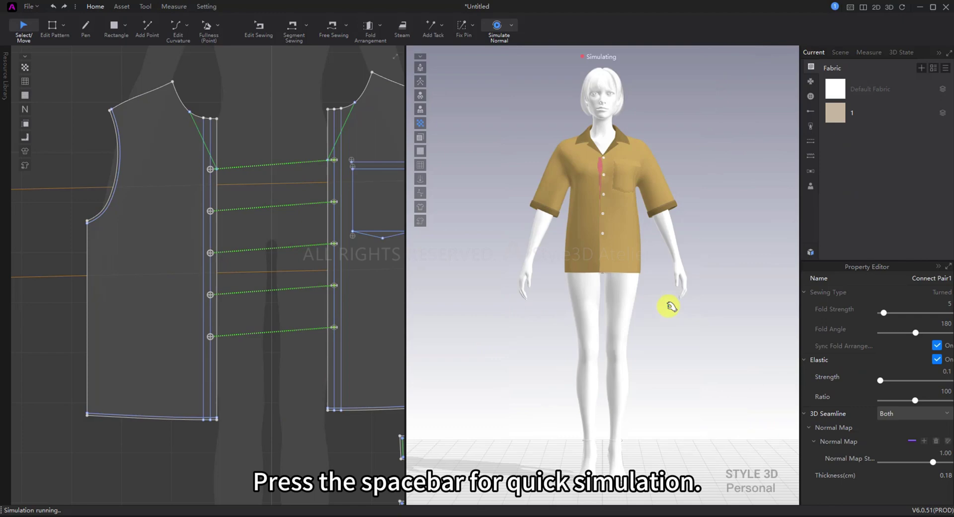
scroll(643, 245, up, 4)
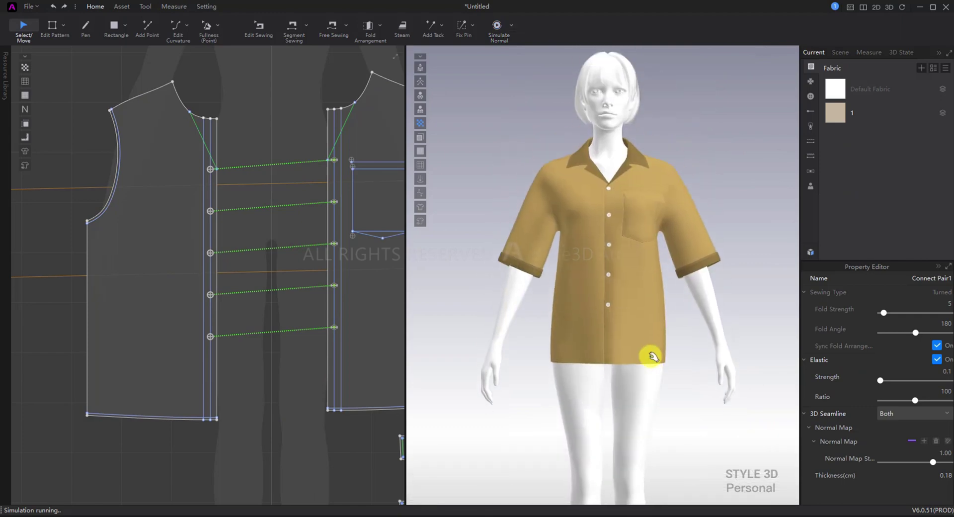
key(space)
click(637, 311)
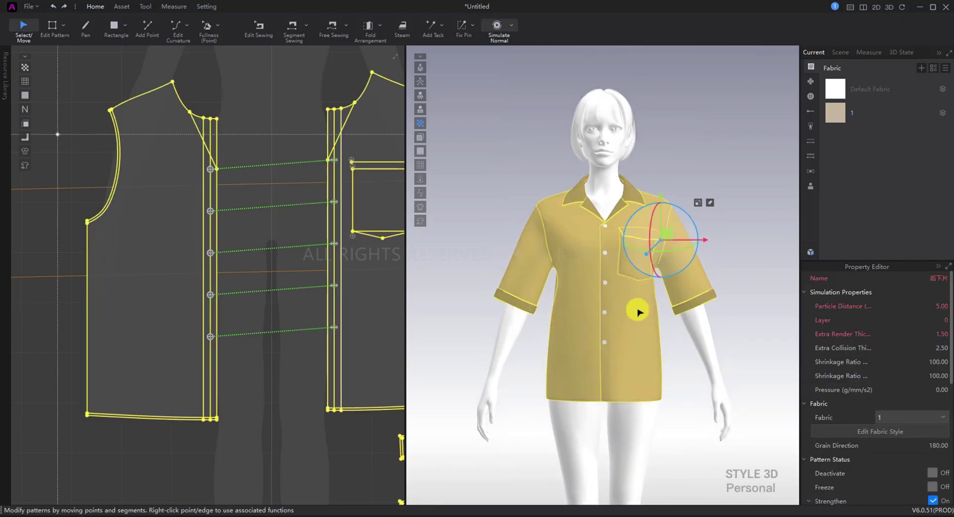
right_click(638, 312)
click(695, 104)
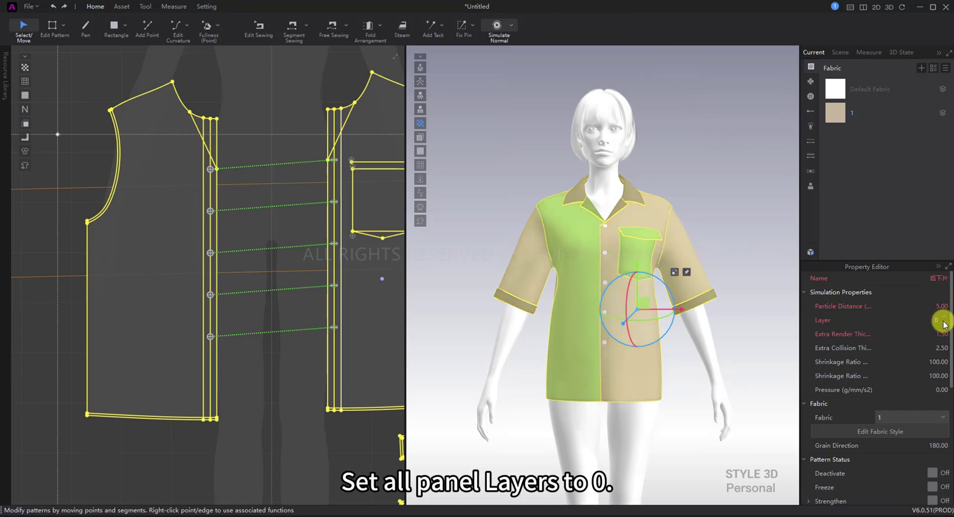
key(Return)
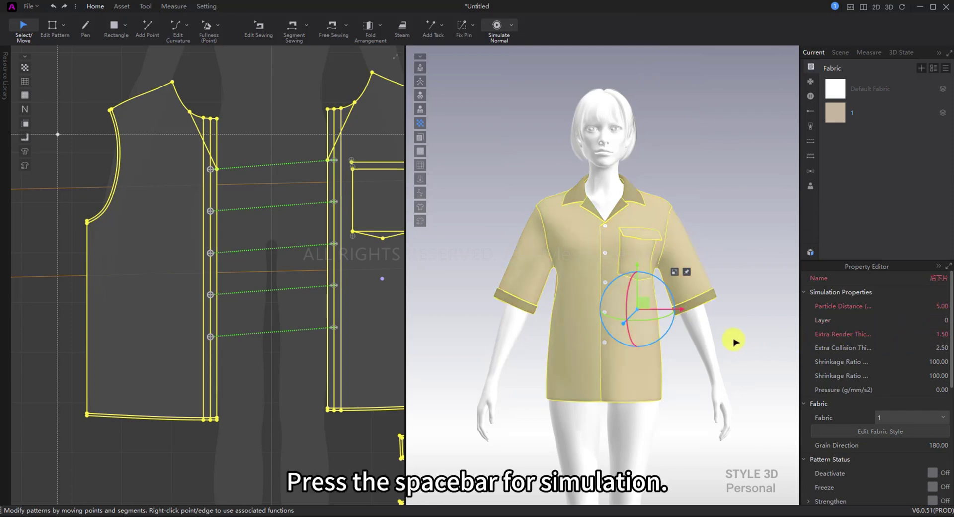
key(space)
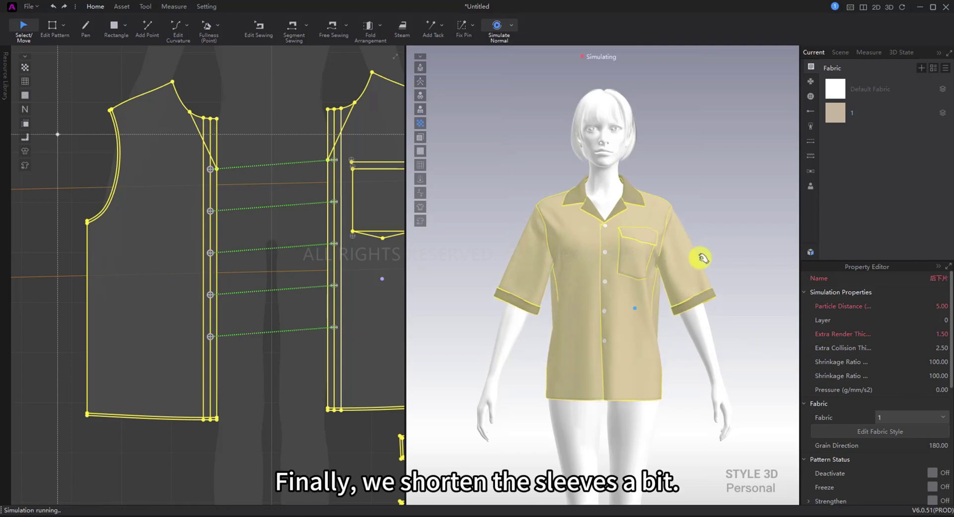
Step: Raise the sleeve hem lines to shorten the sleeves
key(space)
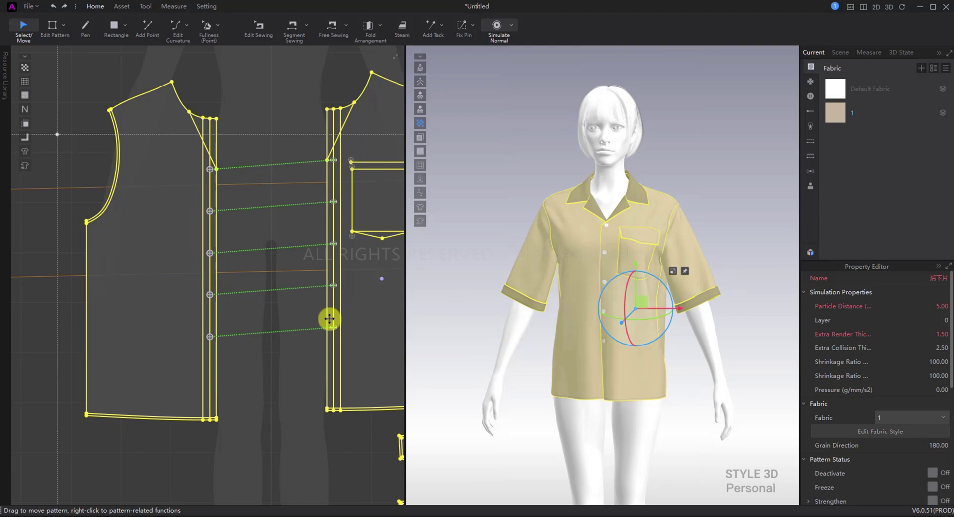
scroll(318, 313, down, 3)
middle_drag(237, 319, 38, 322)
key(z)
scroll(228, 296, up, 5)
click(367, 298)
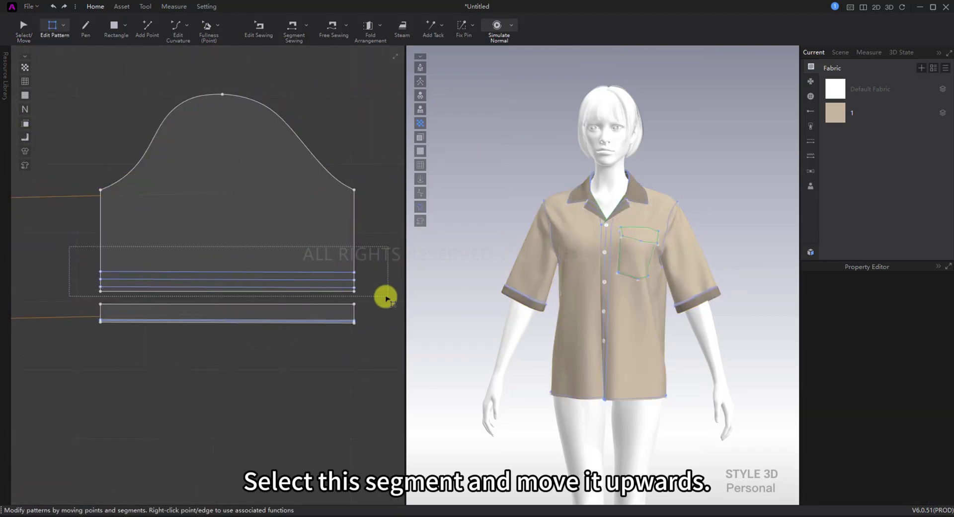
click(275, 290)
scroll(275, 290, up, 2)
drag(269, 278, 263, 220)
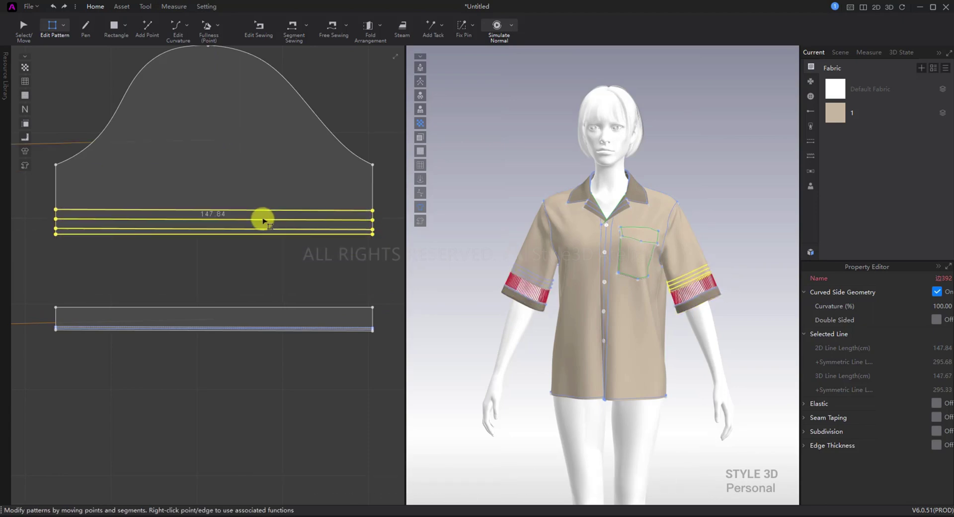
Step: Move both folded cuff panels higher up the arms and set them to Layer 1
click(25, 27)
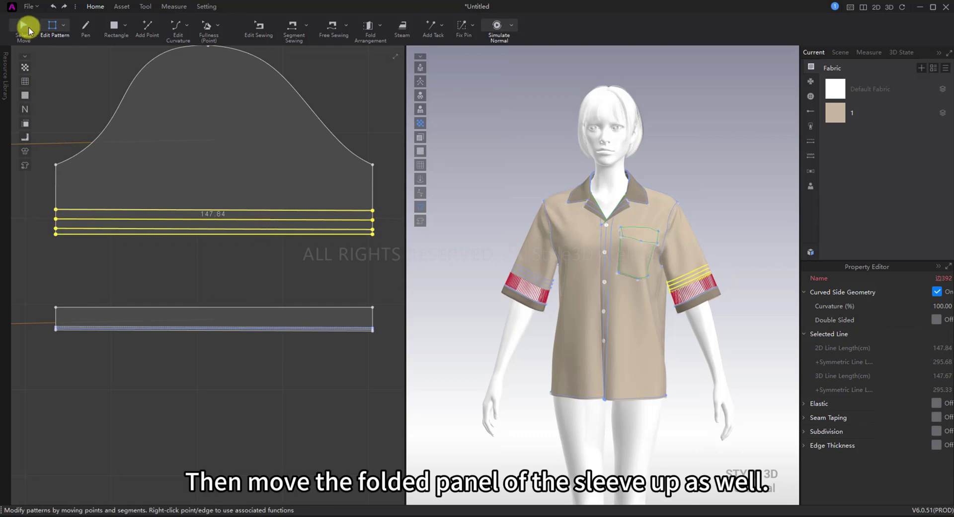
click(375, 313)
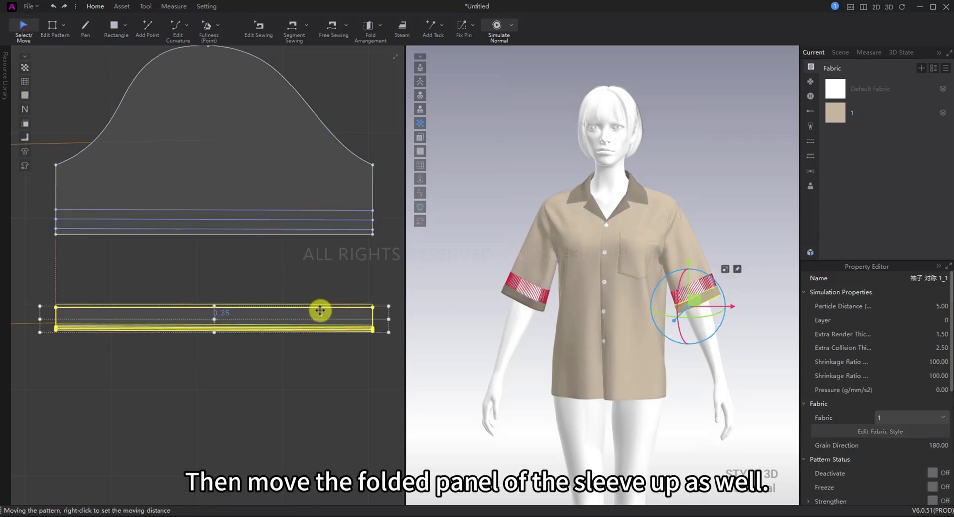
drag(699, 298, 690, 283)
drag(544, 303, 545, 282)
click(698, 285)
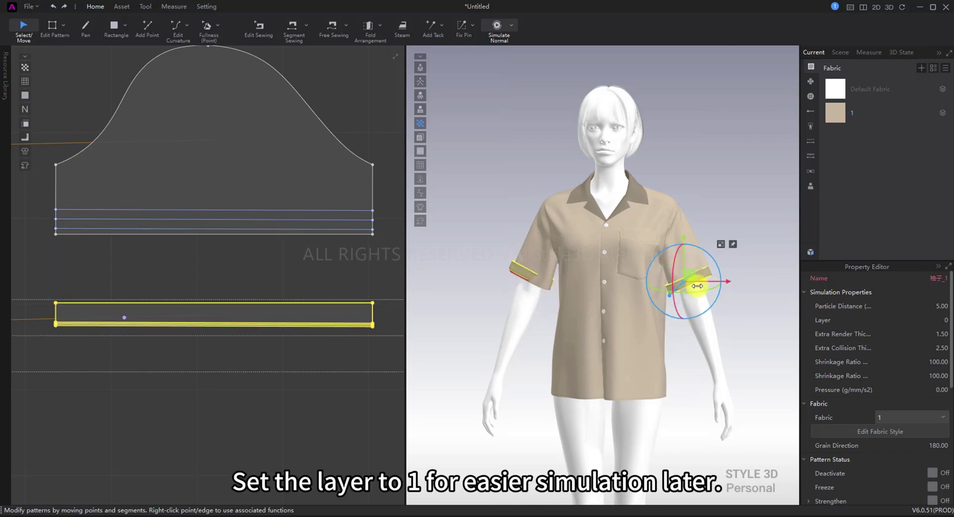
key(Return)
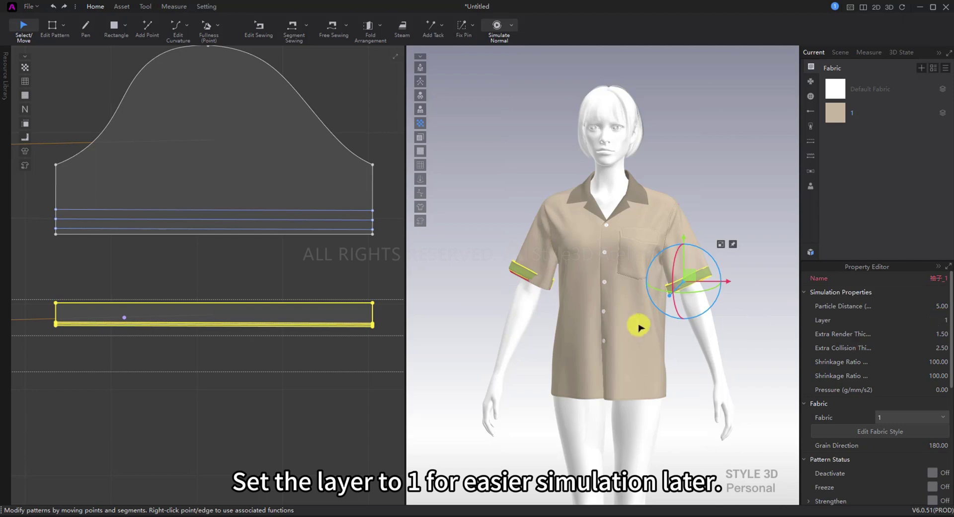
Step: Deselect the cuffs and run a brief simulation of the shirt
click(726, 179)
key(space)
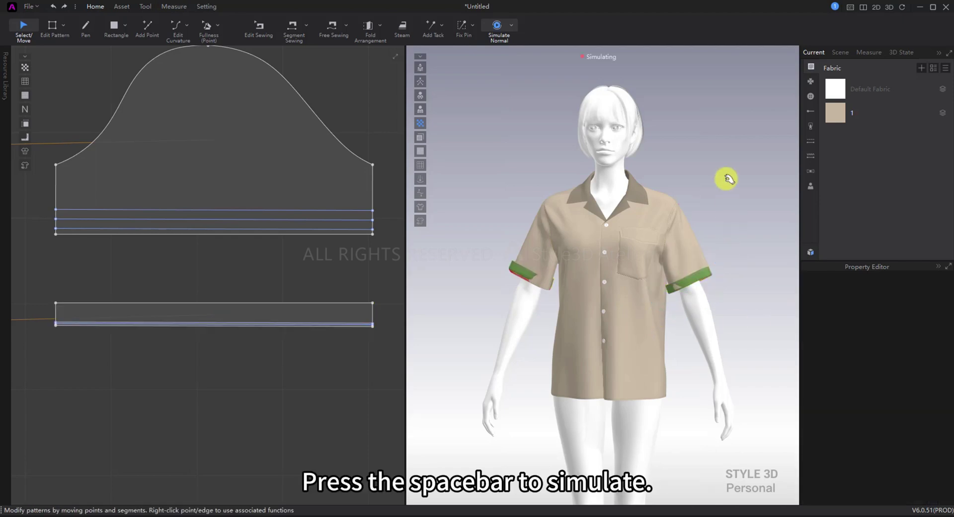
key(space)
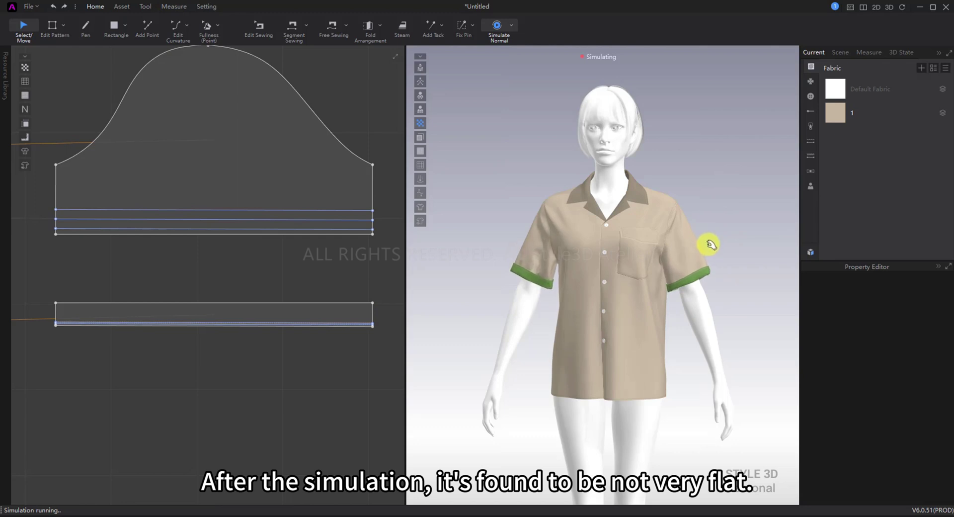
Step: Sew the cuff edge to the sleeve's lower edge with Segment Sewing and re-simulate
click(293, 29)
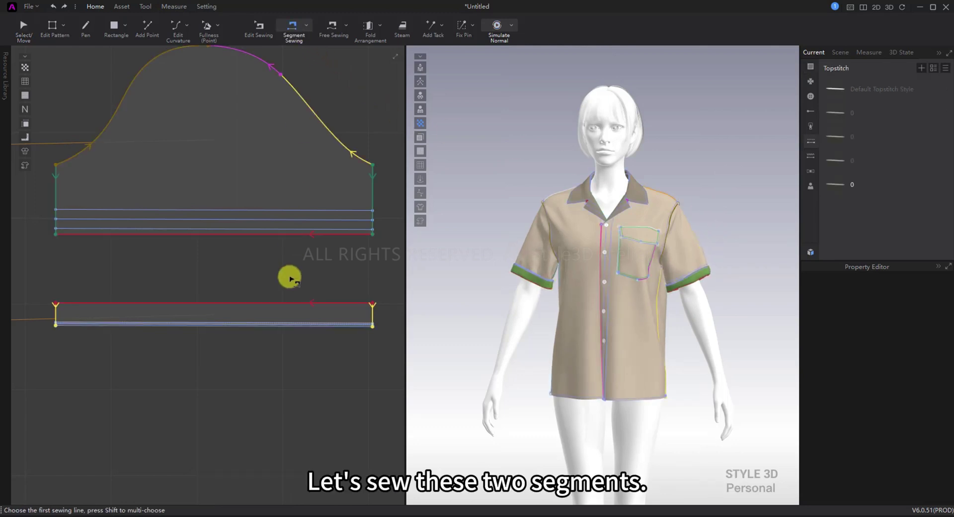
click(288, 326)
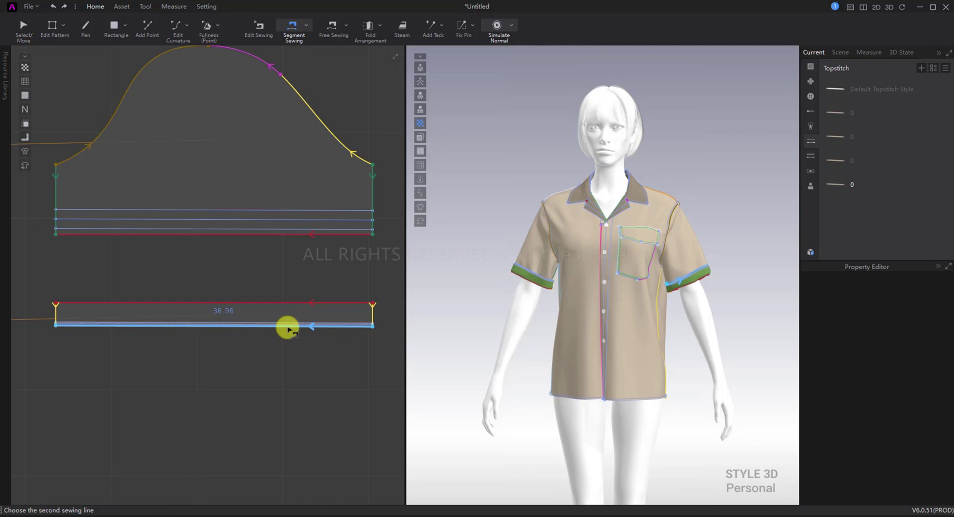
click(292, 209)
scroll(278, 266, down, 5)
key(space)
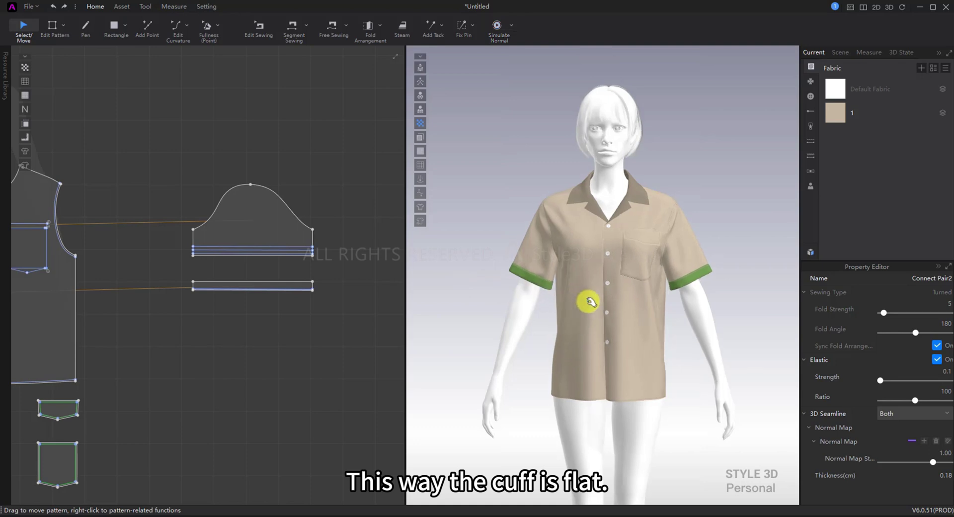
Step: Stop the simulation, drag the chest pocket flap back over the pocket, and re-simulate
right_drag(575, 298, 544, 284)
click(533, 283)
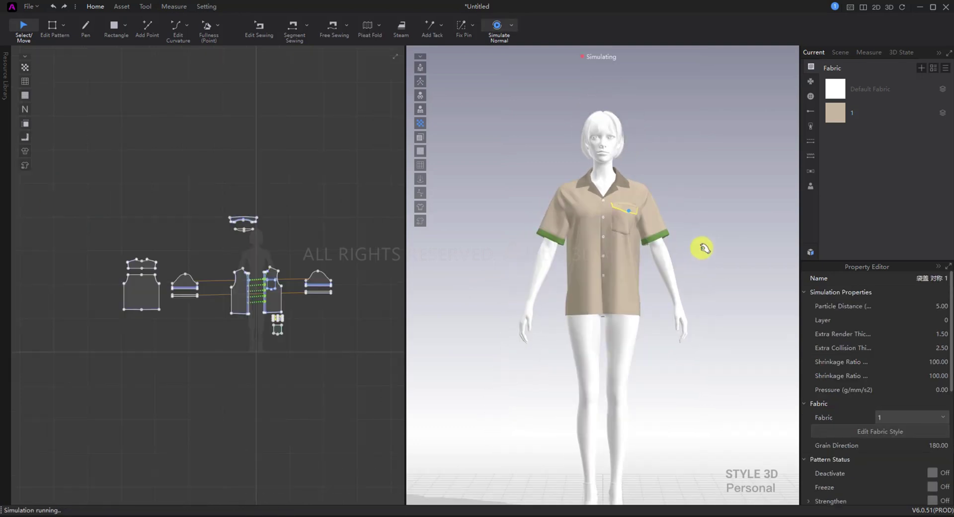
key(space)
key(space)
right_drag(681, 251, 633, 222)
scroll(637, 227, up, 5)
middle_drag(641, 234, 580, 237)
scroll(578, 238, up, 3)
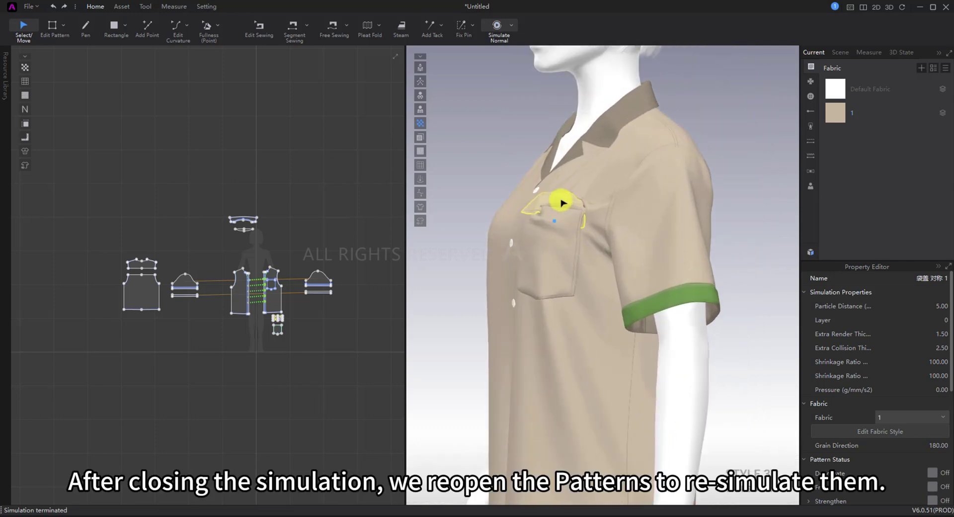
drag(563, 203, 527, 201)
key(space)
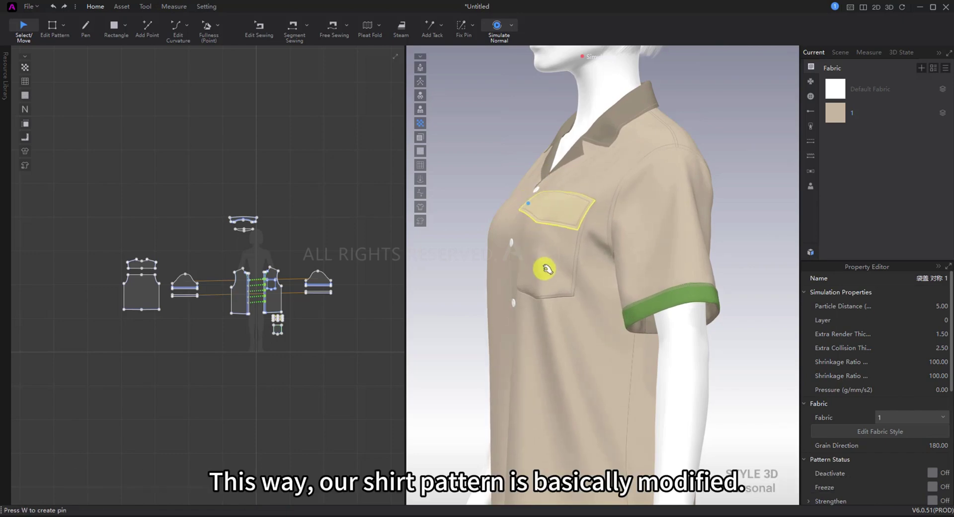
Step: Set the colour of fabric 1 to near-white F9F7F4
key(2)
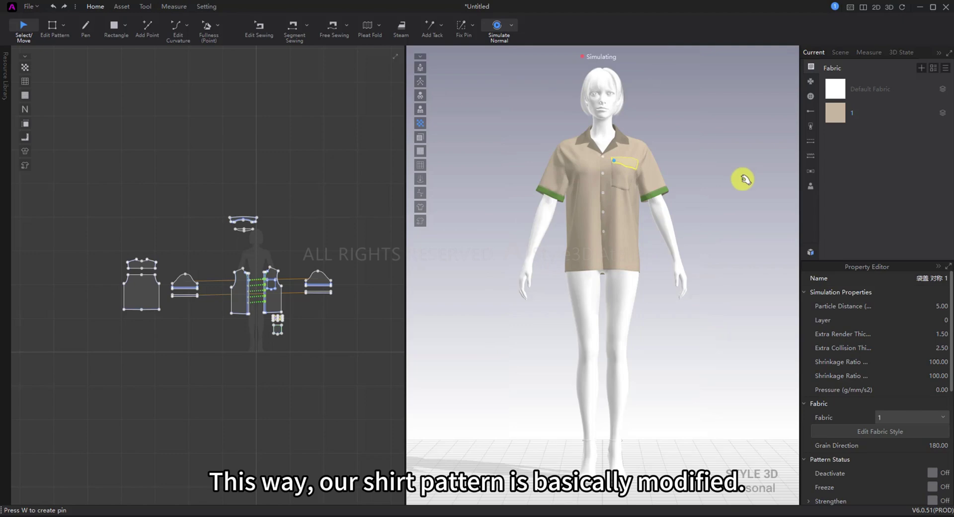
click(840, 112)
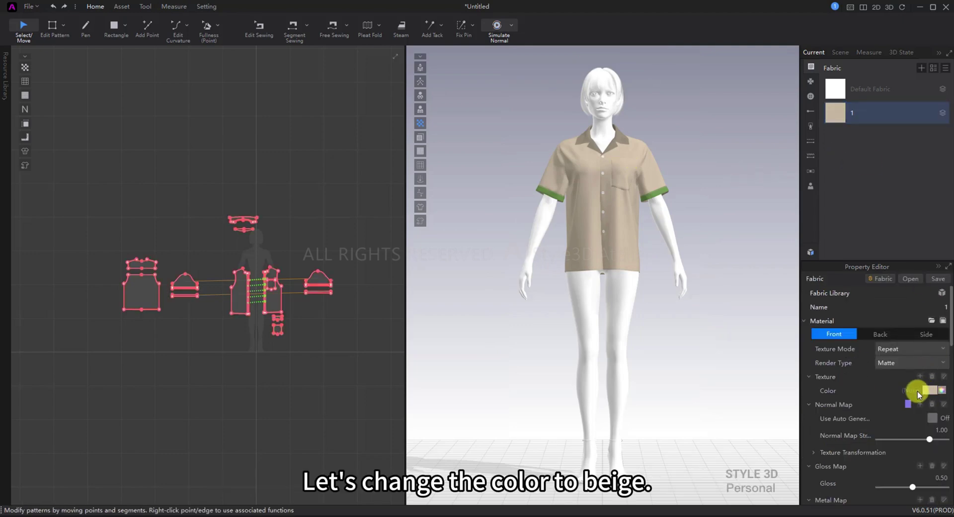
click(929, 390)
drag(325, 168, 323, 166)
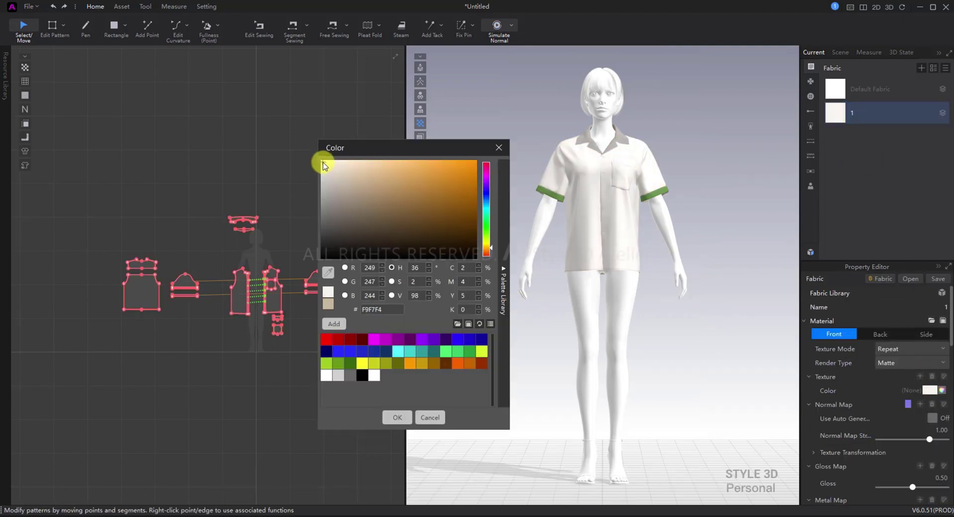
click(397, 418)
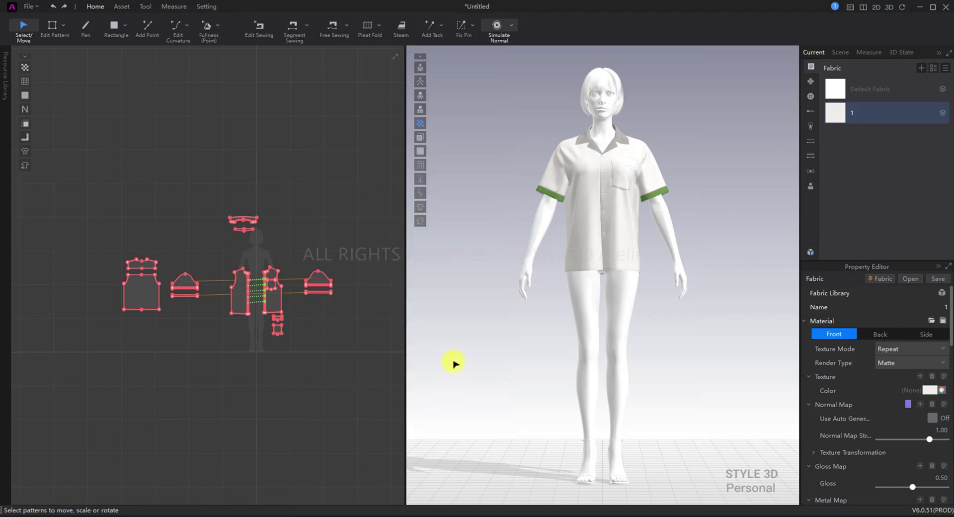
Step: Put all shirt panels on Layer 0 and display fabric thickness
click(351, 234)
key(ctrl+a)
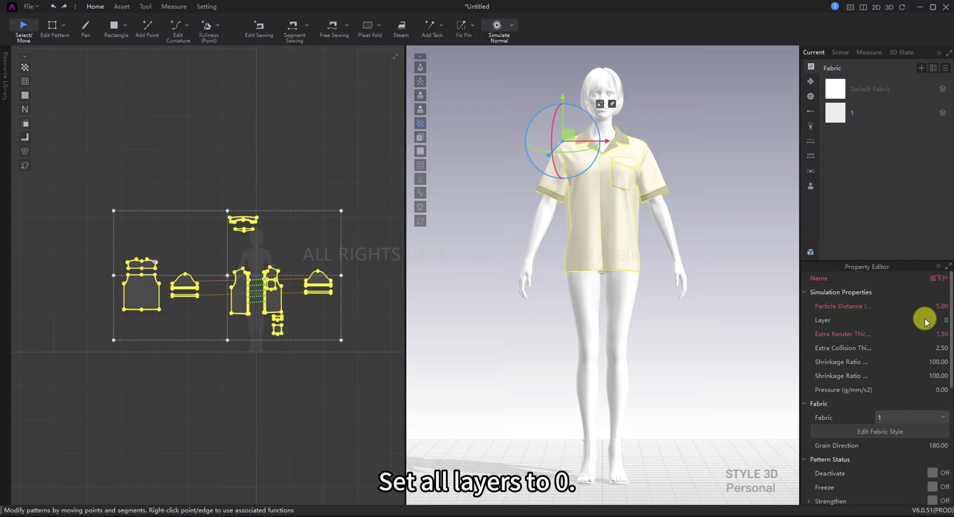
click(440, 147)
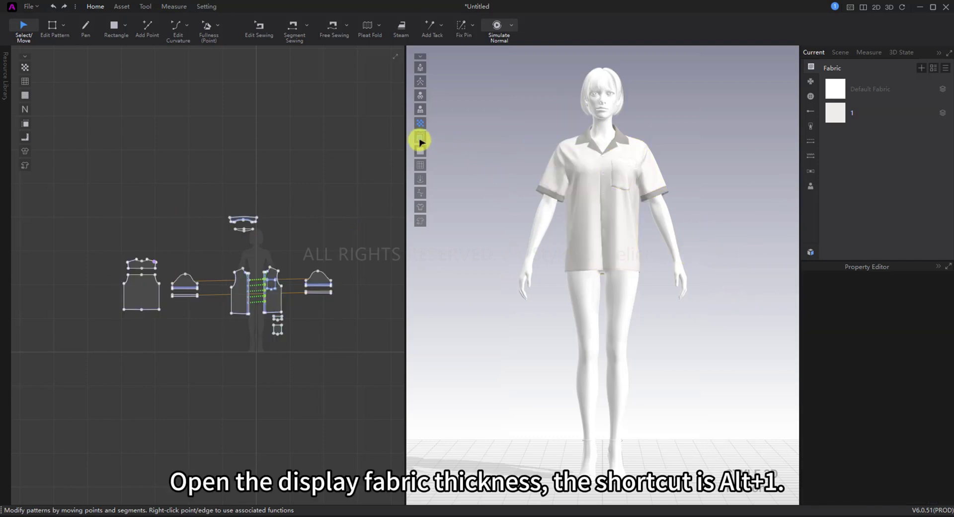
click(420, 139)
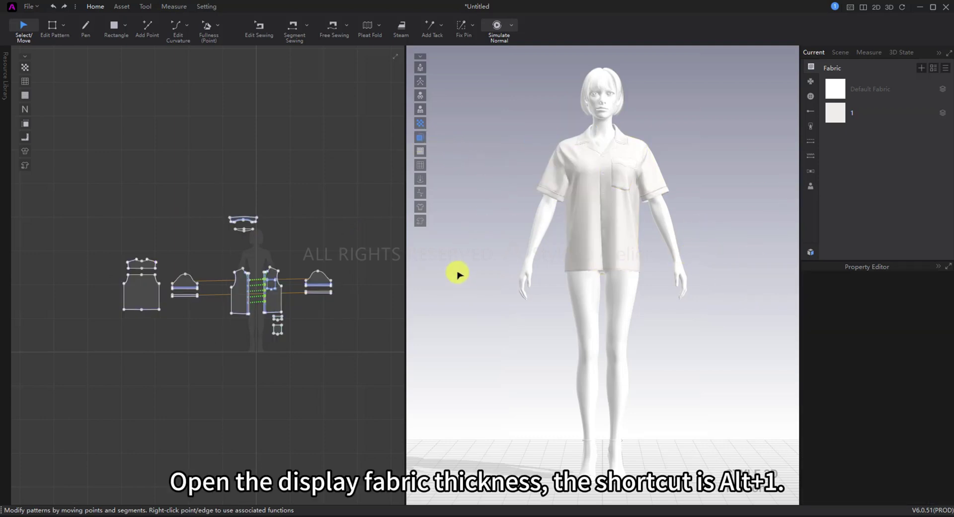
Step: Draw a 38 × 3.5 cm belt rectangle and paste a copy beside it
key(s)
click(233, 370)
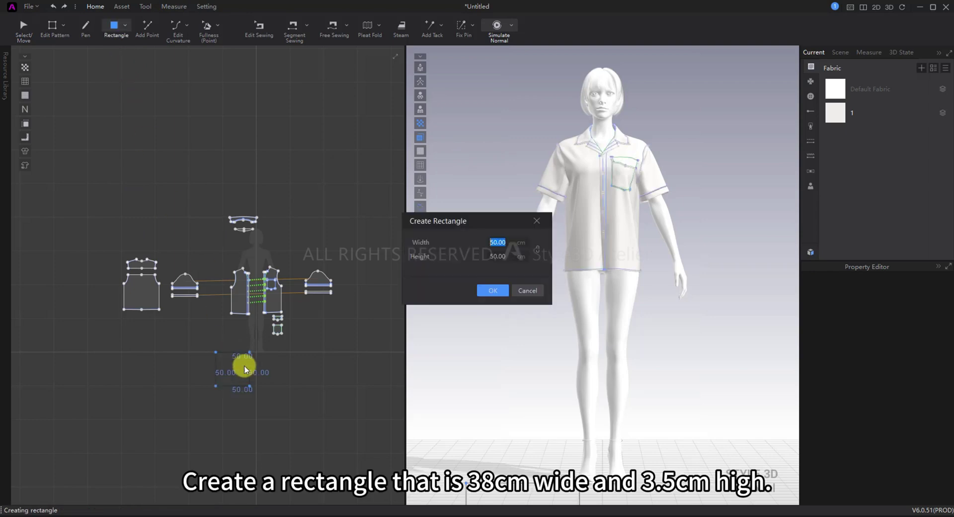
text(35)
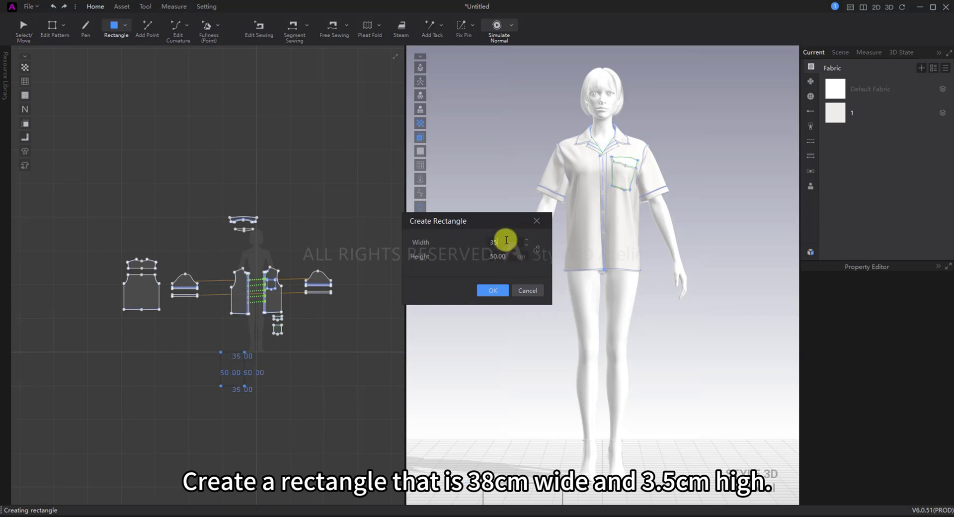
key(BackSpace)
text(8)
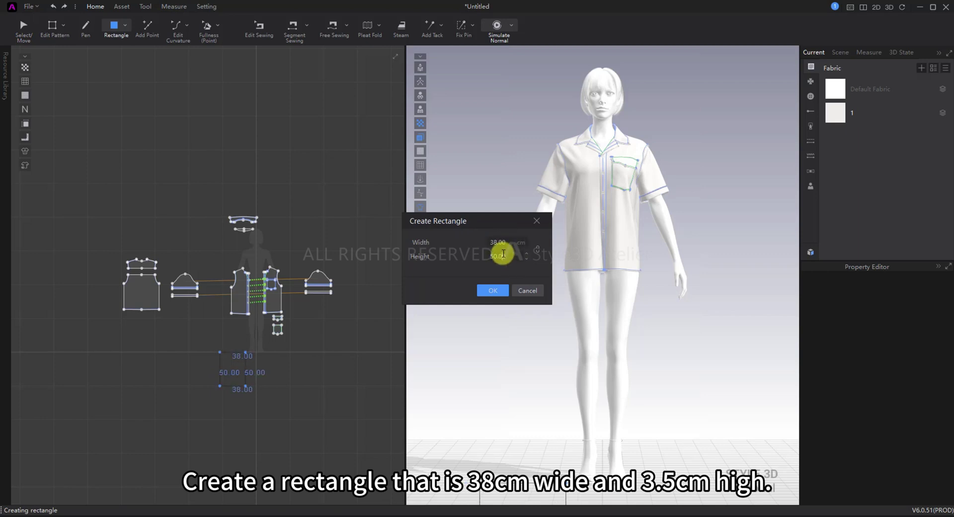
click(498, 294)
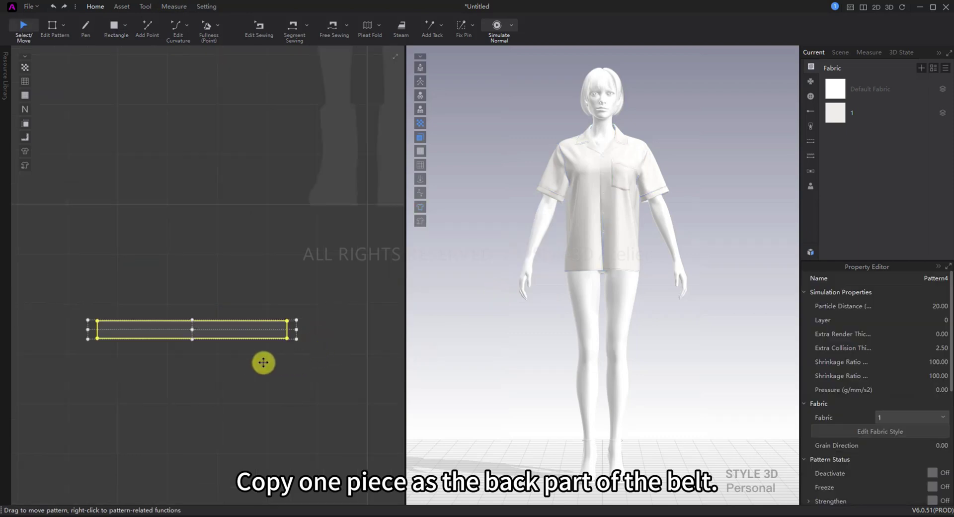
key(ctrl+c)
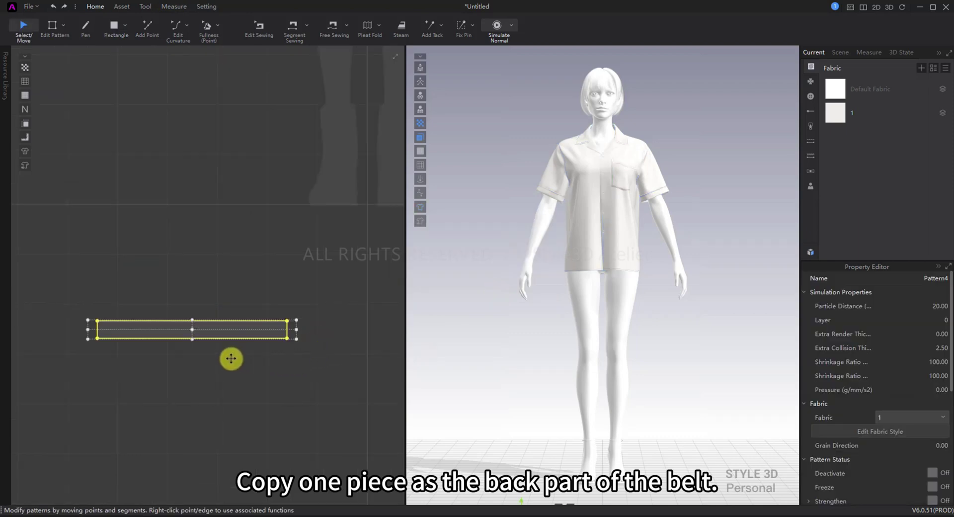
middle_drag(232, 360, 145, 361)
key(ctrl+v)
click(336, 330)
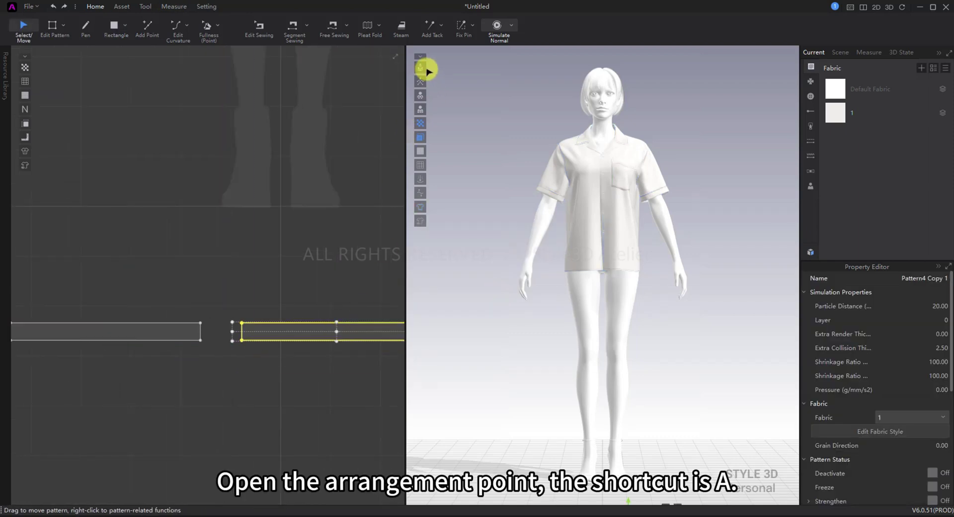
Step: Arrange the front belt at the front waist point and the copy at the back waist
key(a)
click(172, 328)
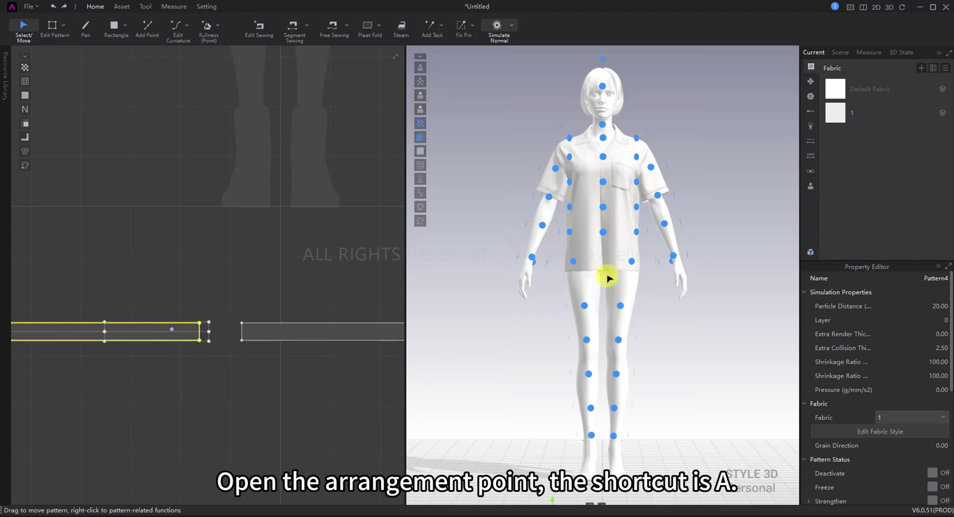
click(602, 231)
click(381, 331)
right_drag(546, 347, 705, 347)
click(598, 232)
key(2)
scroll(264, 329, down, 5)
drag(362, 305, 143, 381)
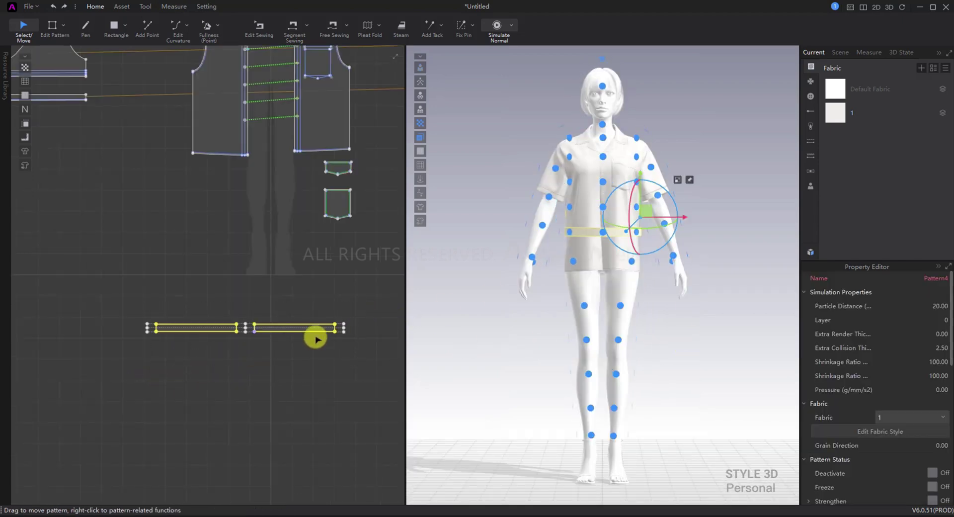
right_click(594, 230)
click(632, 101)
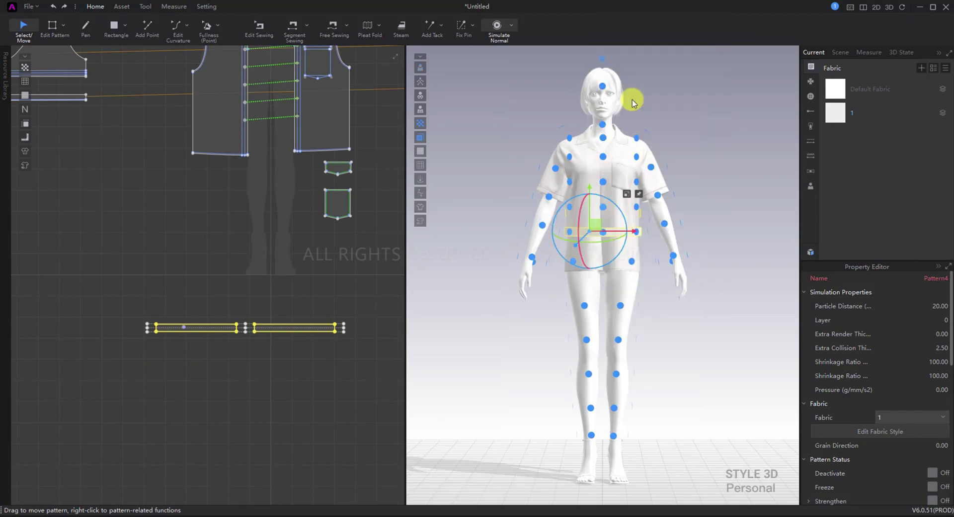
Step: Sew the front and back belt pieces together at both pairs of end edges
key(n)
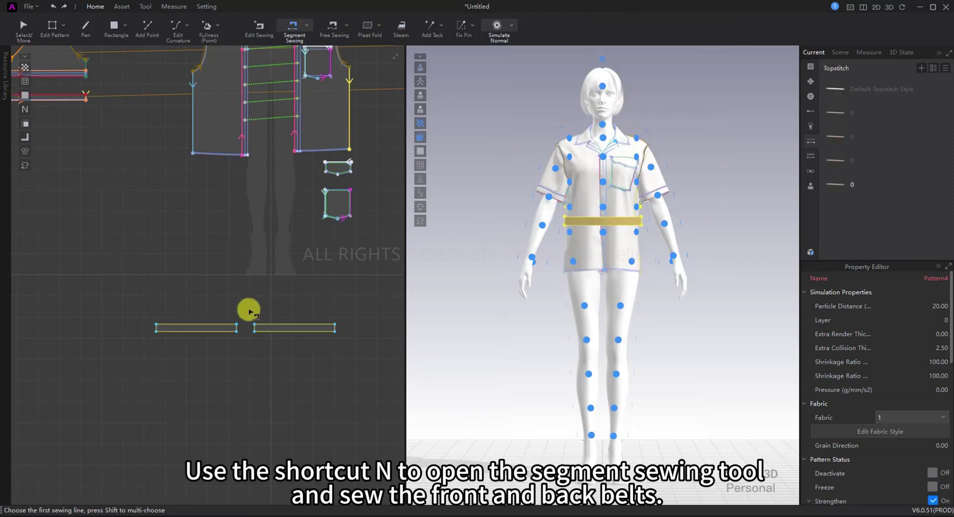
scroll(250, 312, up, 3)
click(259, 344)
click(225, 344)
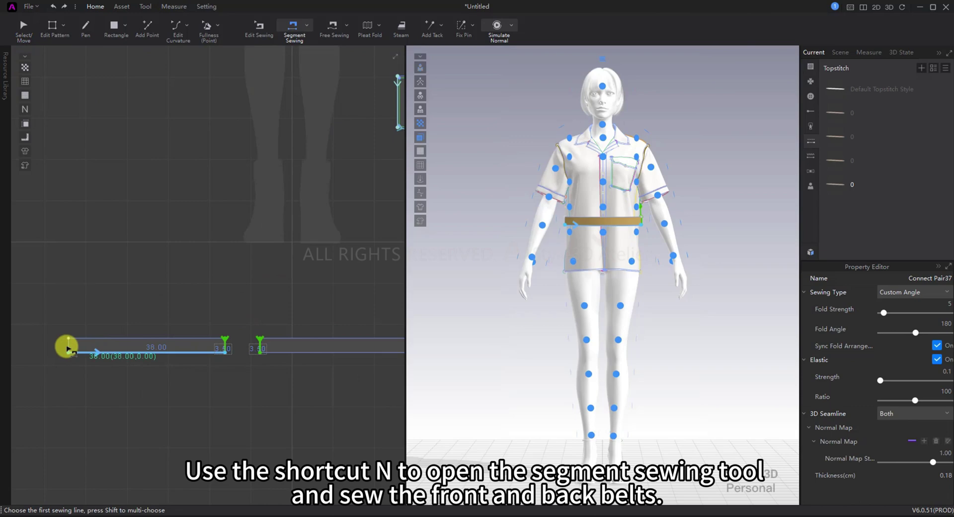
click(68, 348)
scroll(209, 377, down, 3)
scroll(240, 348, up, 3)
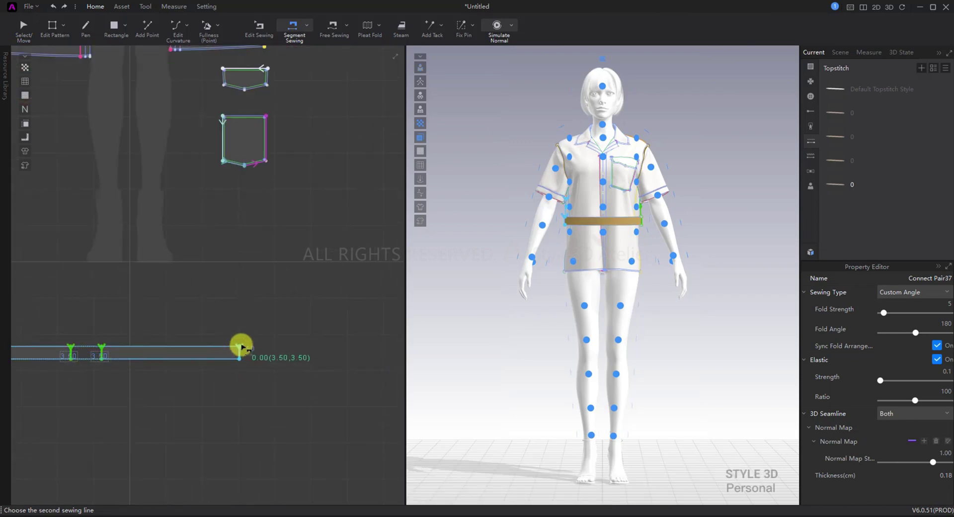
click(240, 348)
scroll(229, 342, down, 5)
Step: Lift both belt pieces slightly higher around the waist so they sit outside the shirt
key(a)
drag(276, 331, 133, 375)
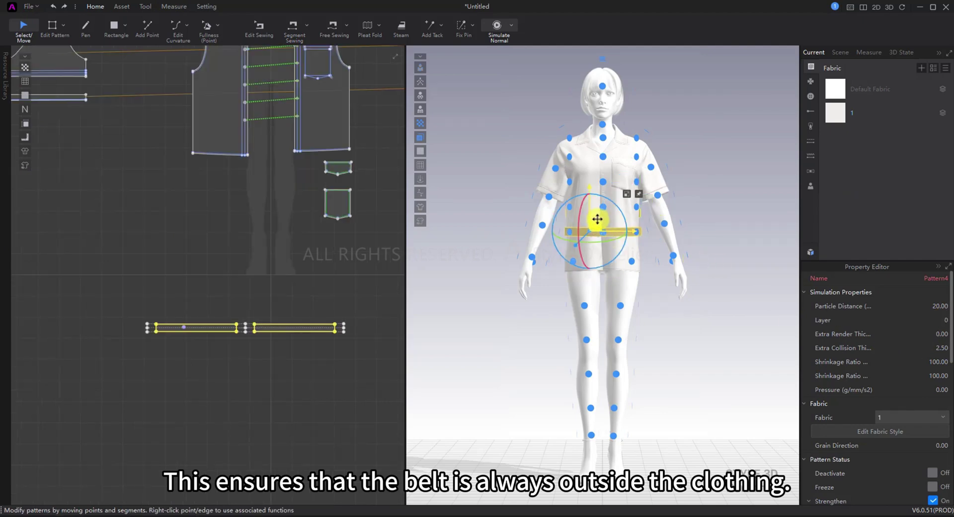
drag(597, 219, 598, 211)
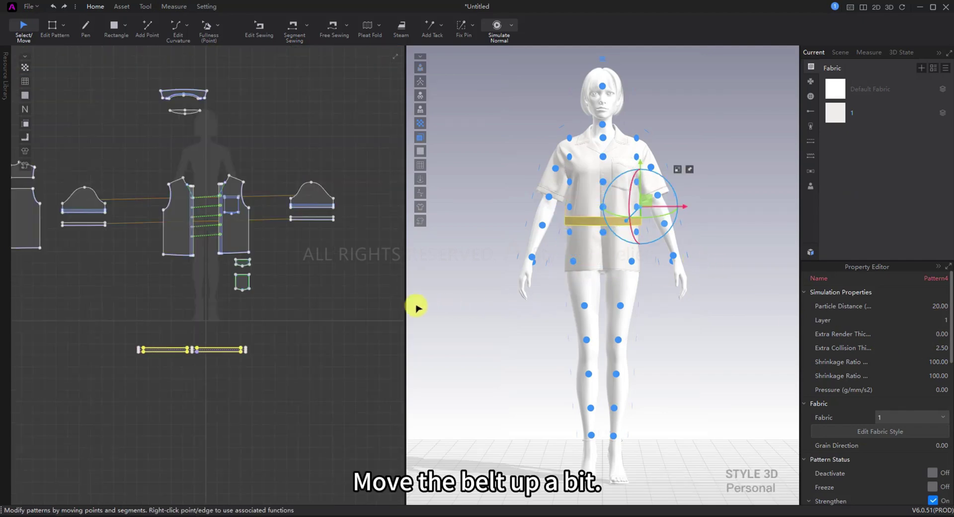
click(417, 304)
click(616, 220)
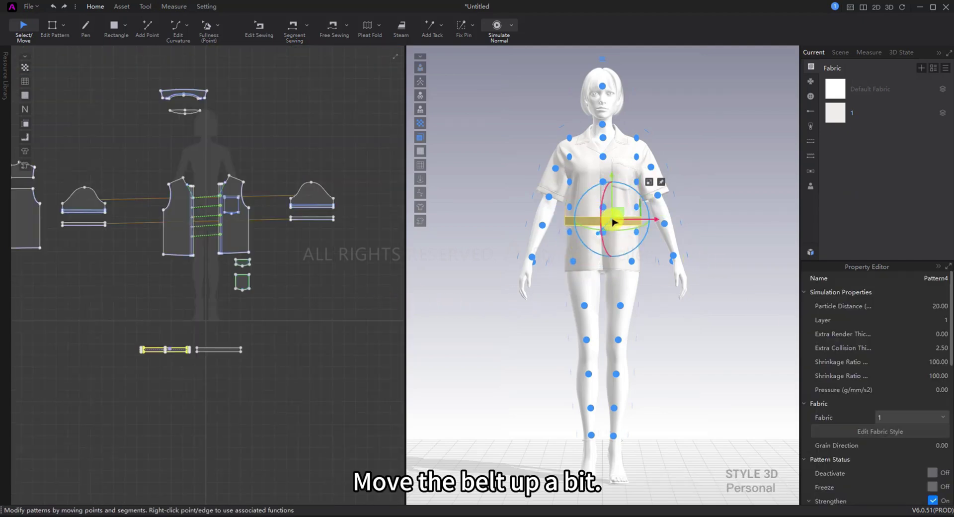
drag(616, 219, 620, 200)
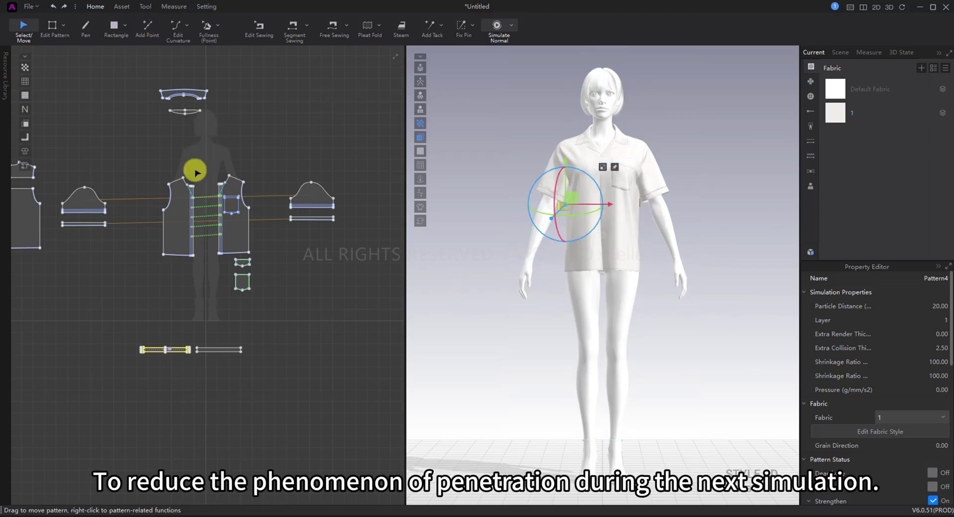
key(d)
scroll(188, 251, up, 5)
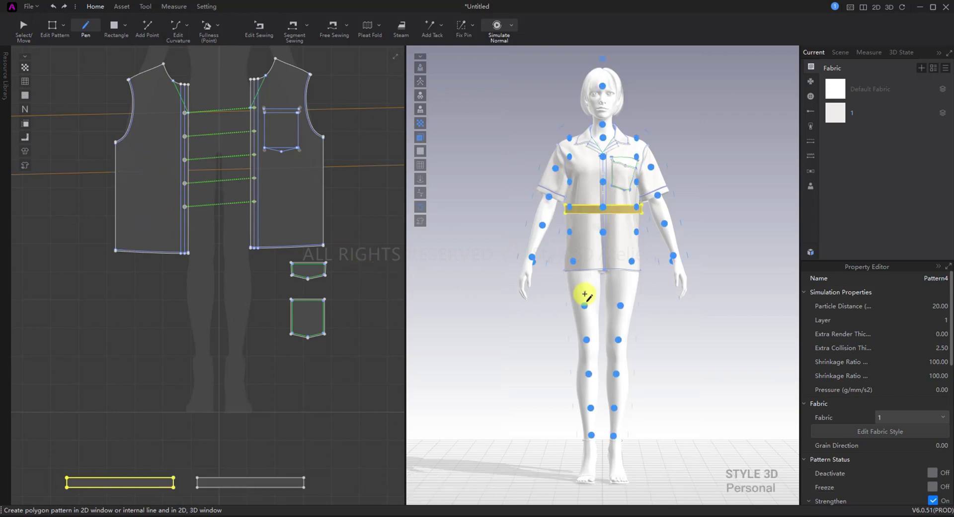
Step: Draw internal waist lines across both front pieces and the back piece
click(115, 175)
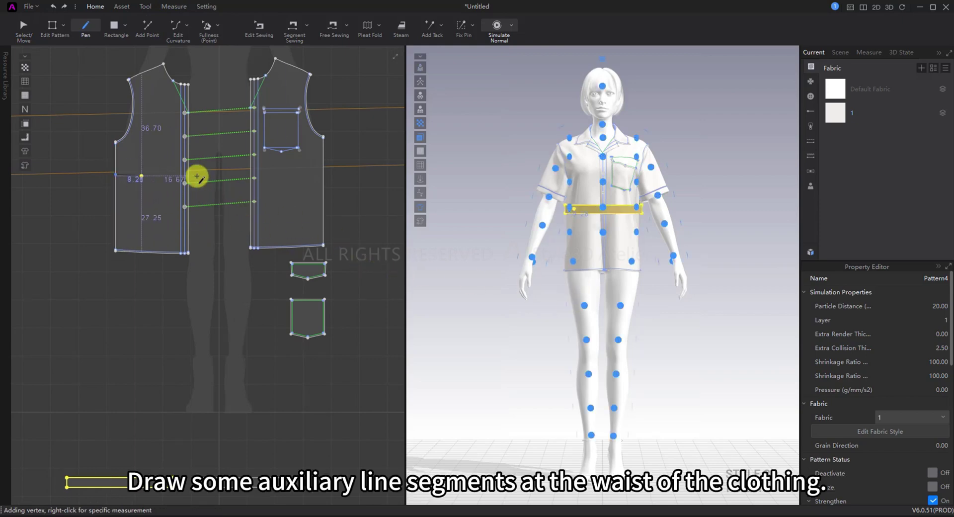
double_click(204, 176)
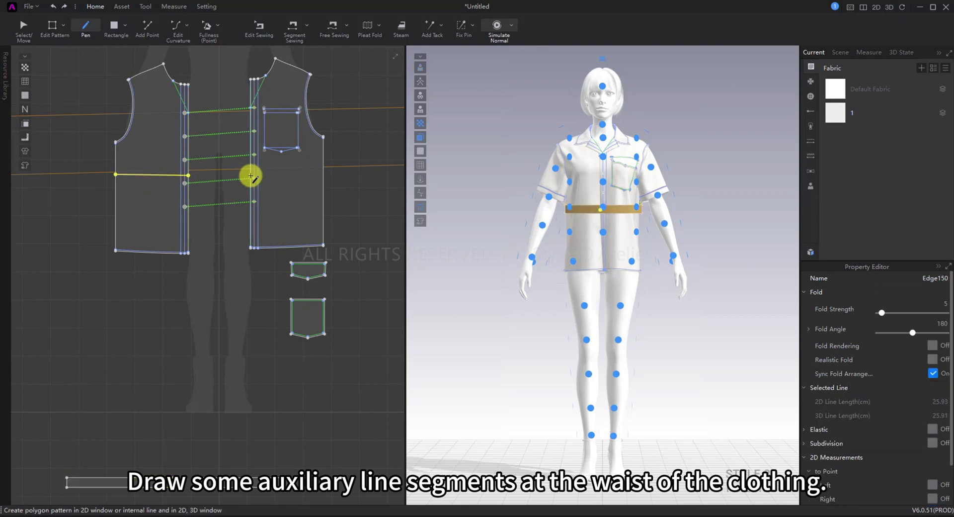
click(250, 175)
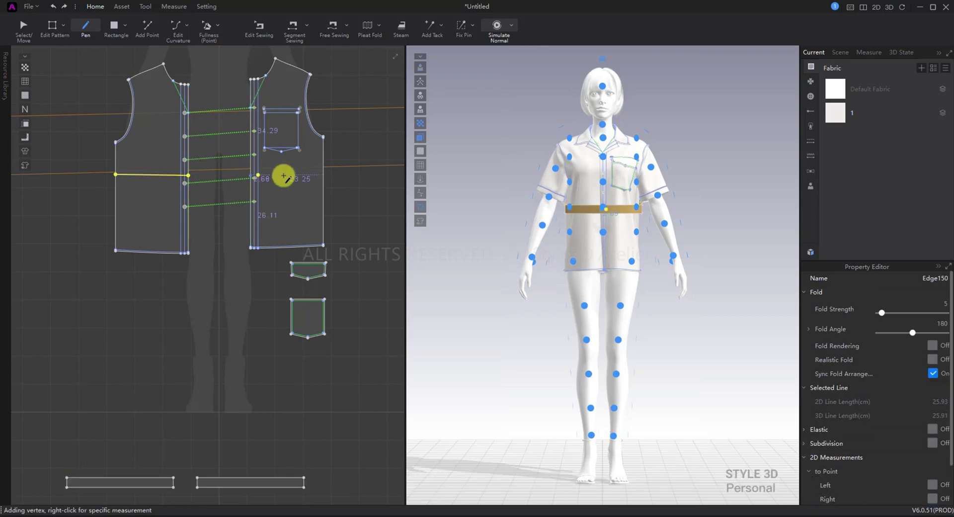
double_click(326, 174)
scroll(328, 189, down, 3)
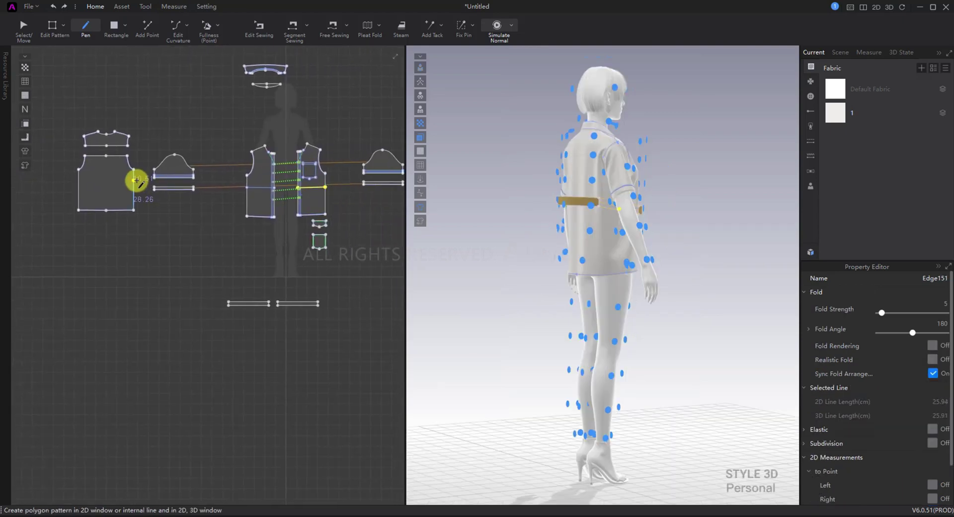
click(134, 181)
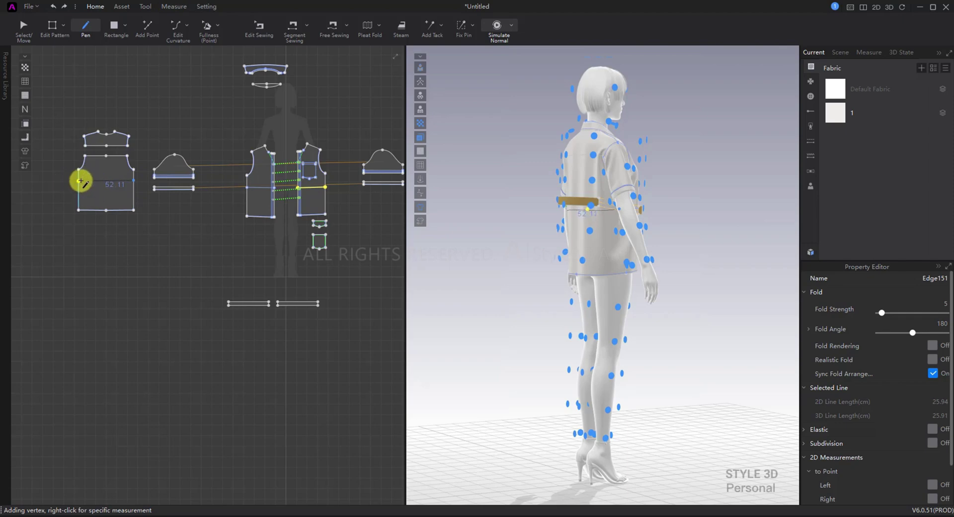
key(z)
click(104, 181)
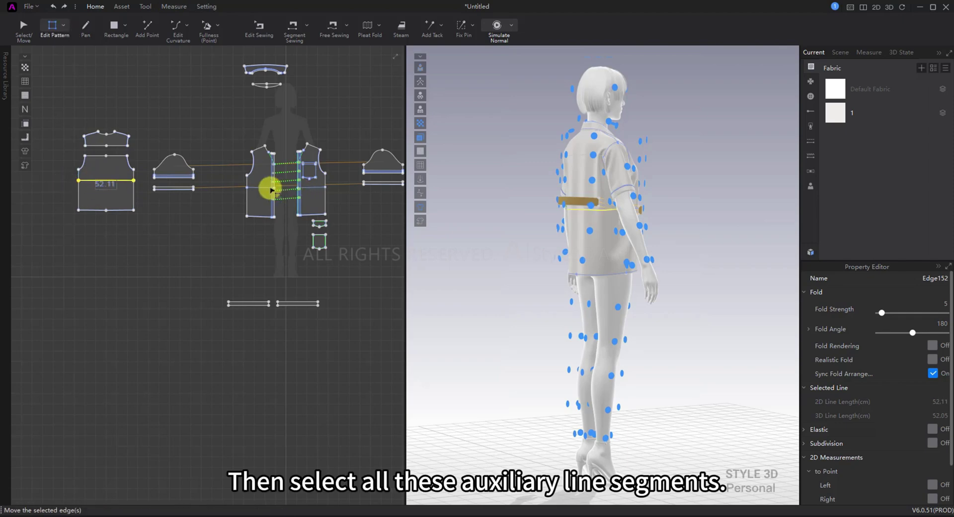
Step: Make the three waist lines elastic with ratio 50
shift+click(267, 188)
shift+click(313, 188)
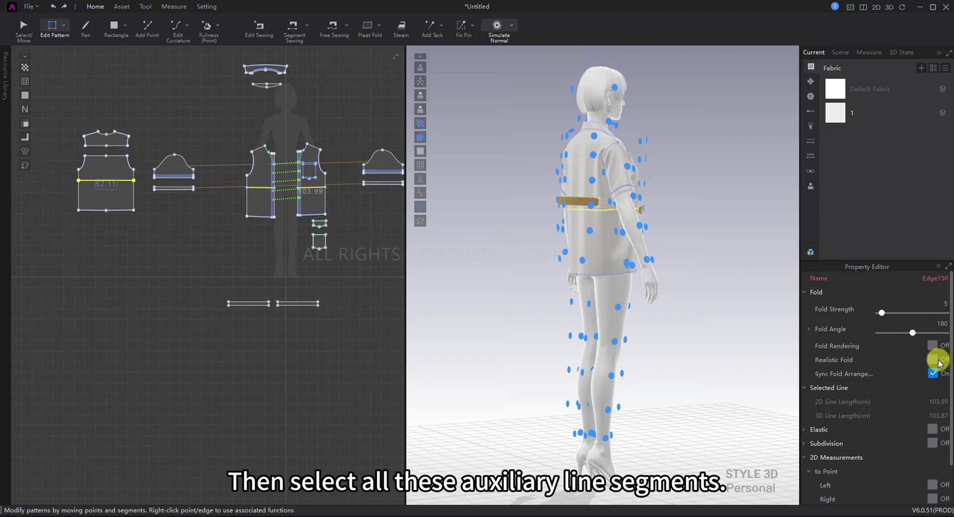
click(933, 428)
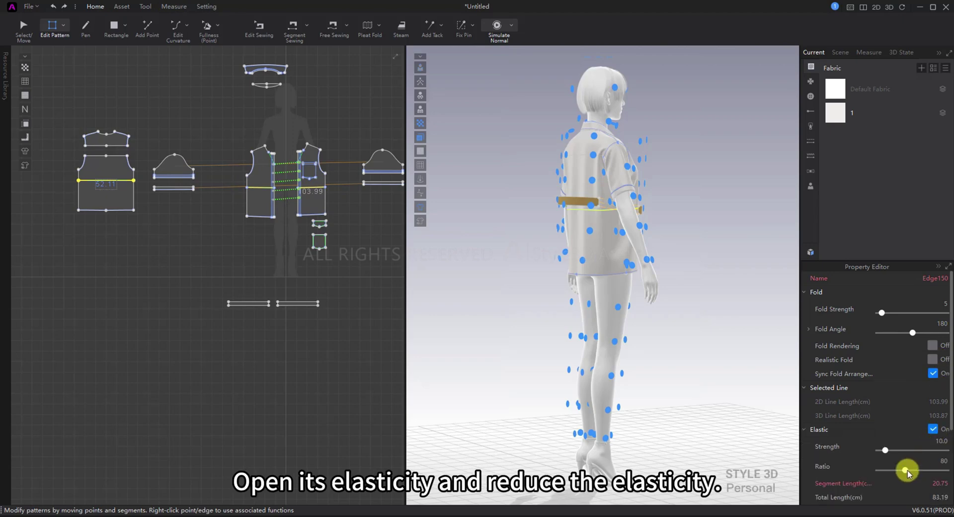
drag(899, 472, 896, 471)
key(space)
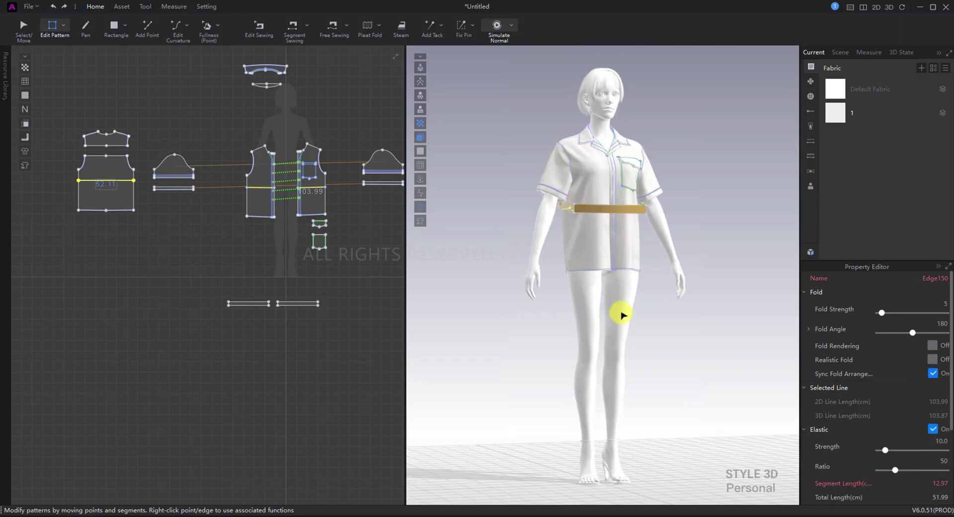
Step: Simulate so the elastic waist lines gather the shirt under the belt
key(space)
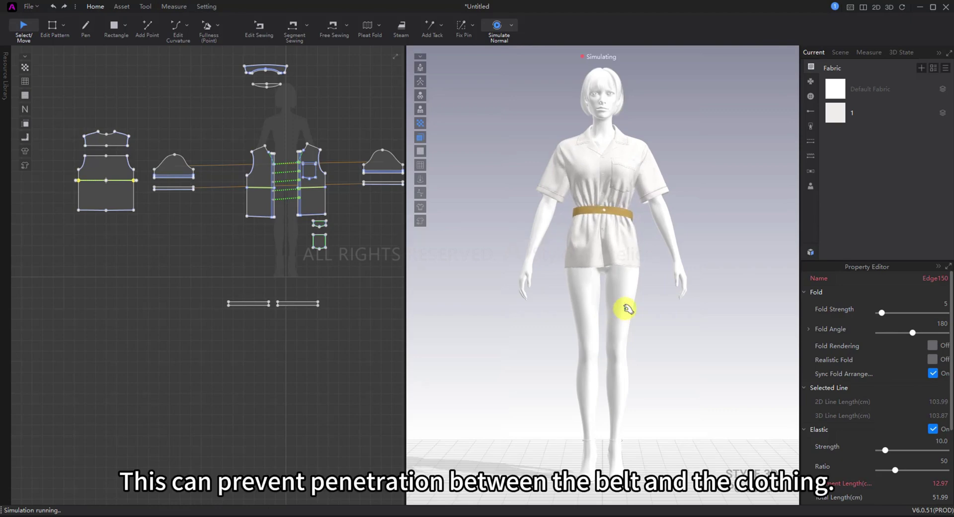
key(space)
scroll(616, 230, up, 5)
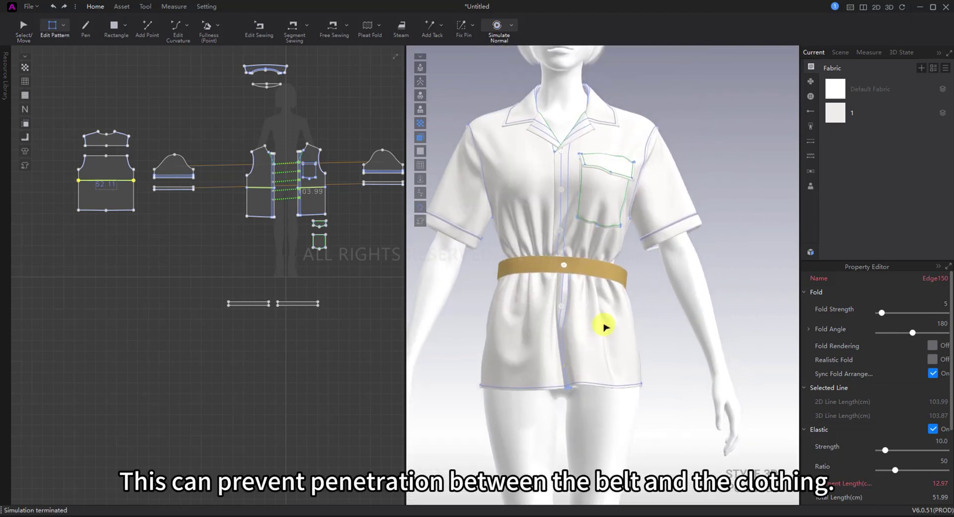
key(q)
click(597, 281)
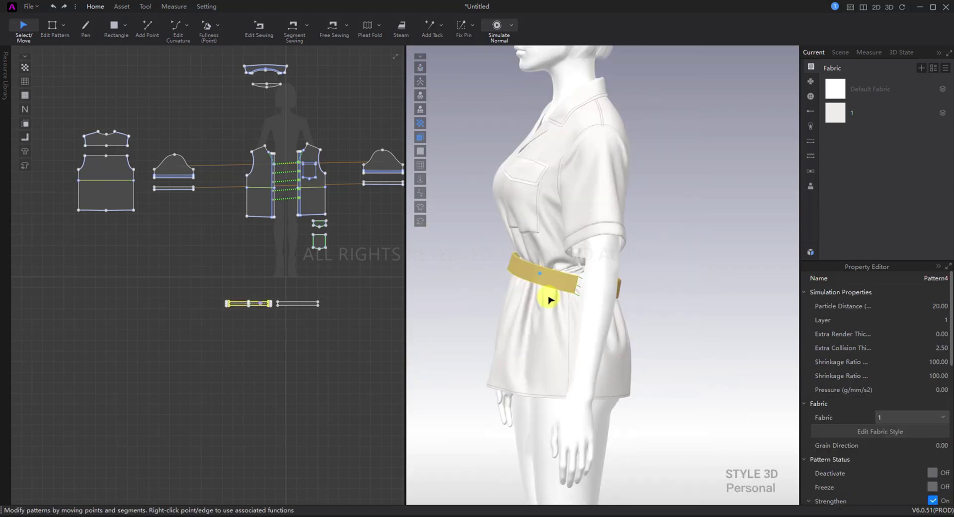
key(space)
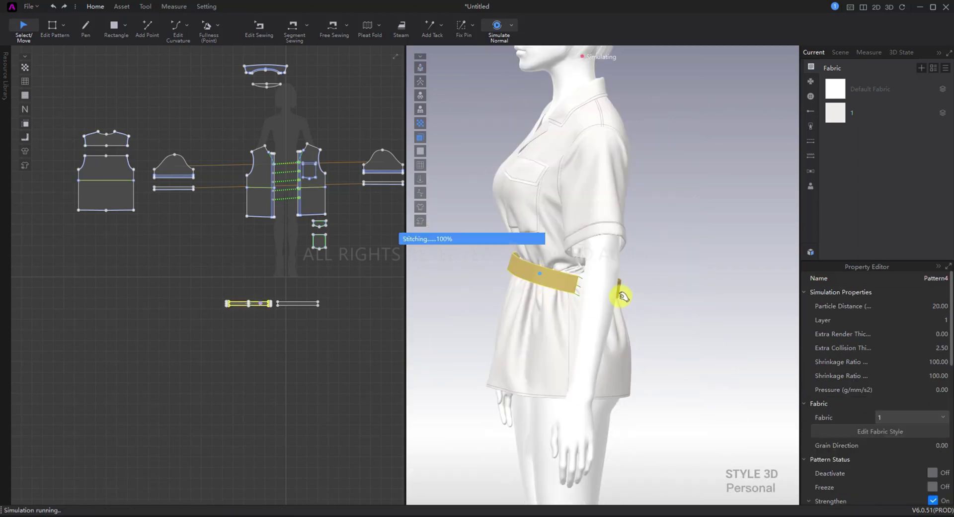
right_drag(557, 352, 570, 354)
key(2)
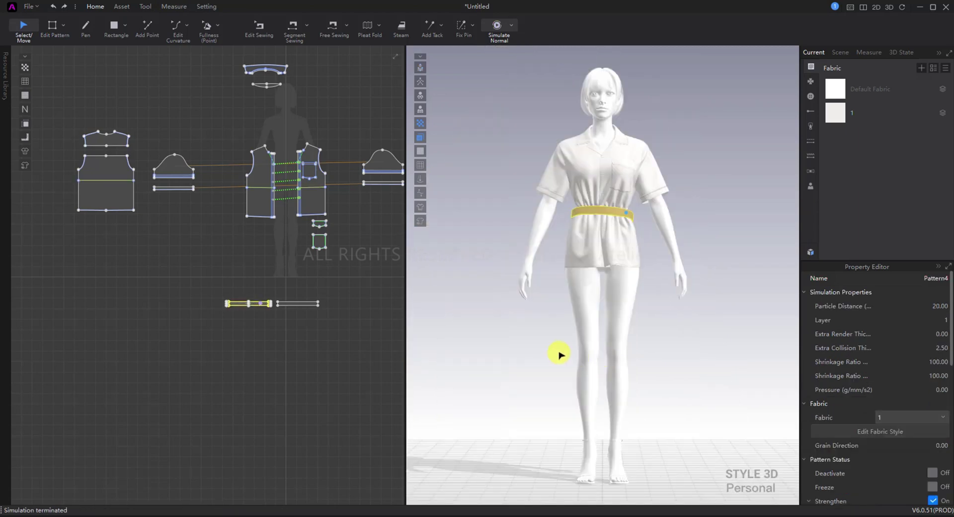
Step: Delete the three auxiliary waist lines and simulate the garment again
key(z)
click(312, 187)
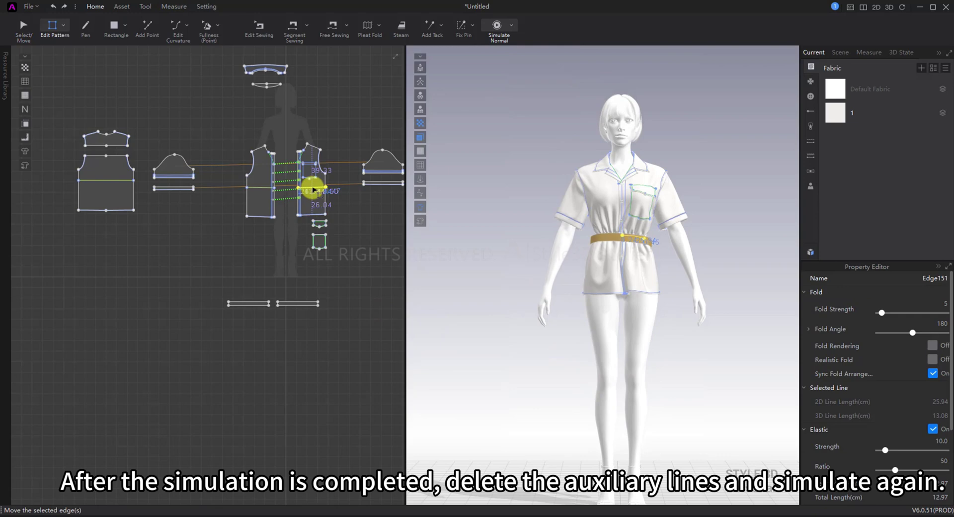
click(254, 189)
click(111, 180)
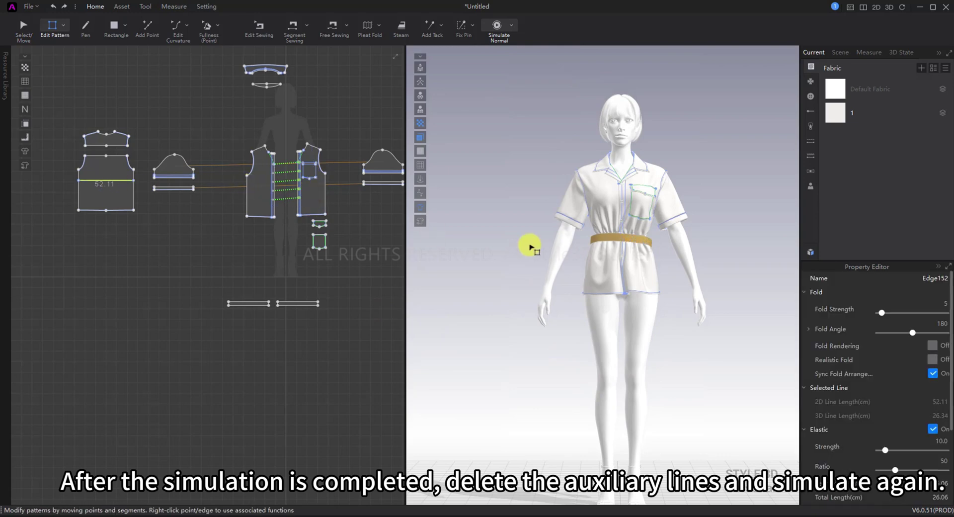
key(Delete)
scroll(650, 260, up, 5)
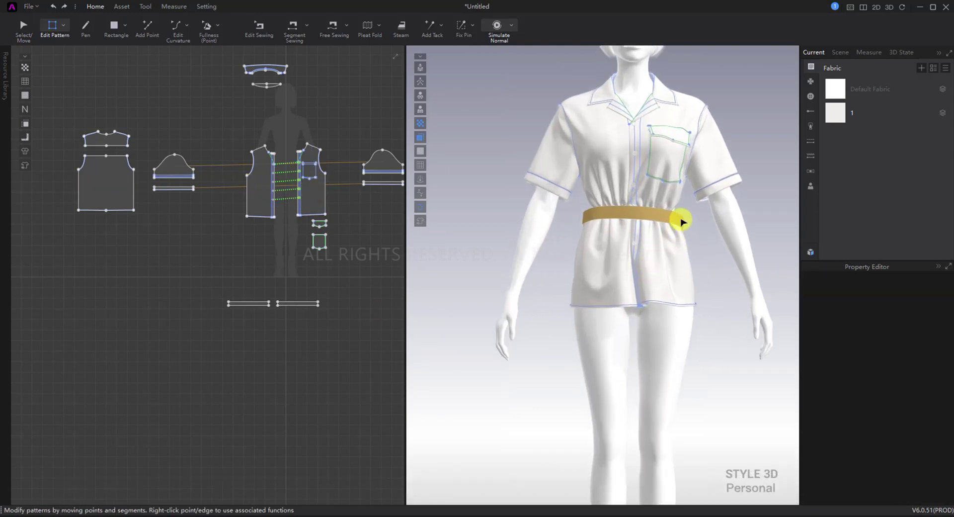
key(space)
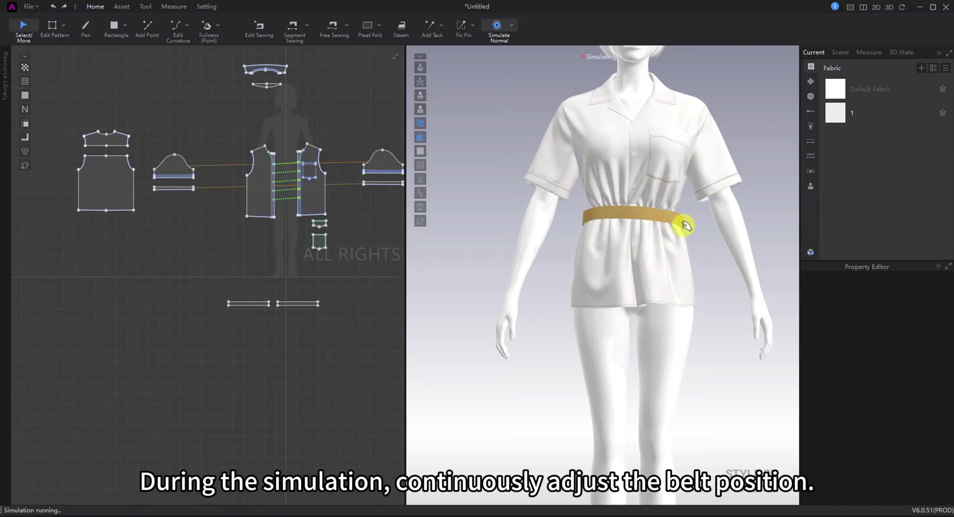
Step: Nudge both belt ends upward, then freeze the two belt pieces
drag(683, 221, 680, 200)
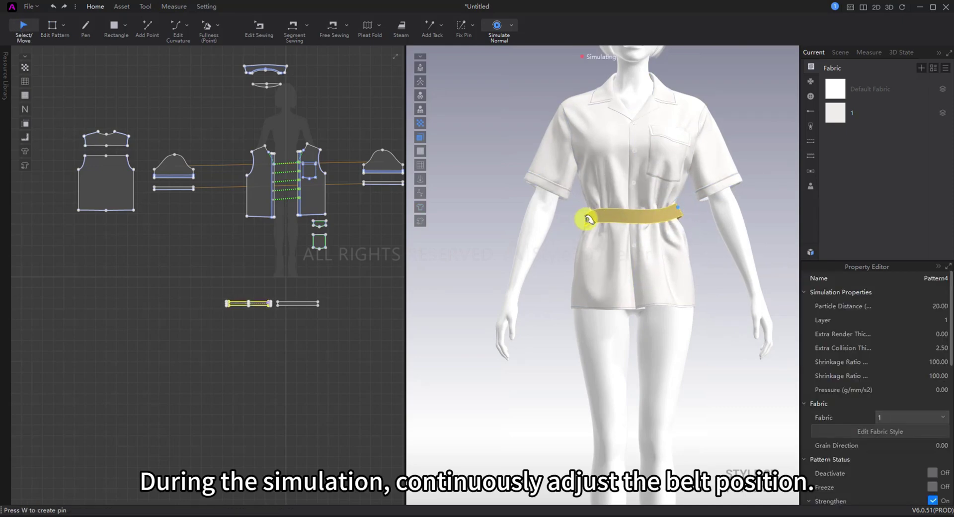
drag(587, 220, 585, 204)
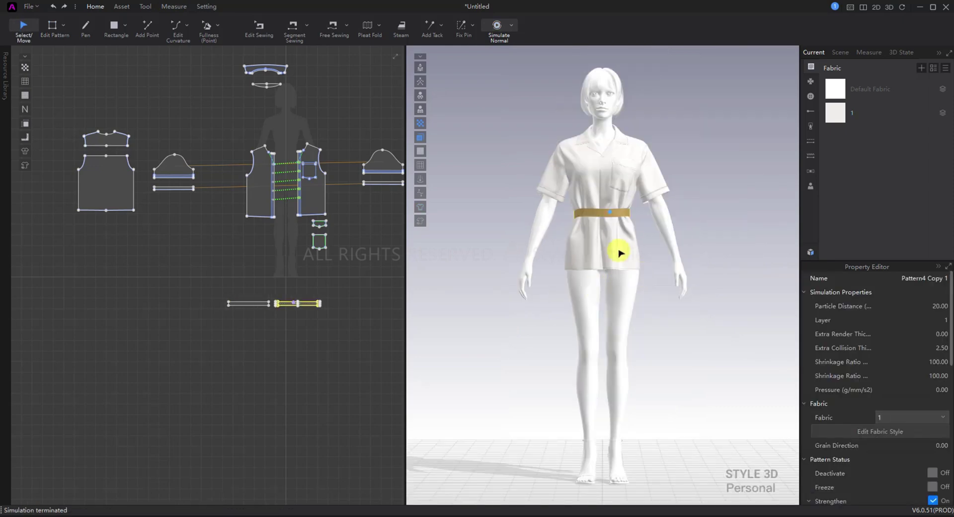
drag(575, 208, 575, 207)
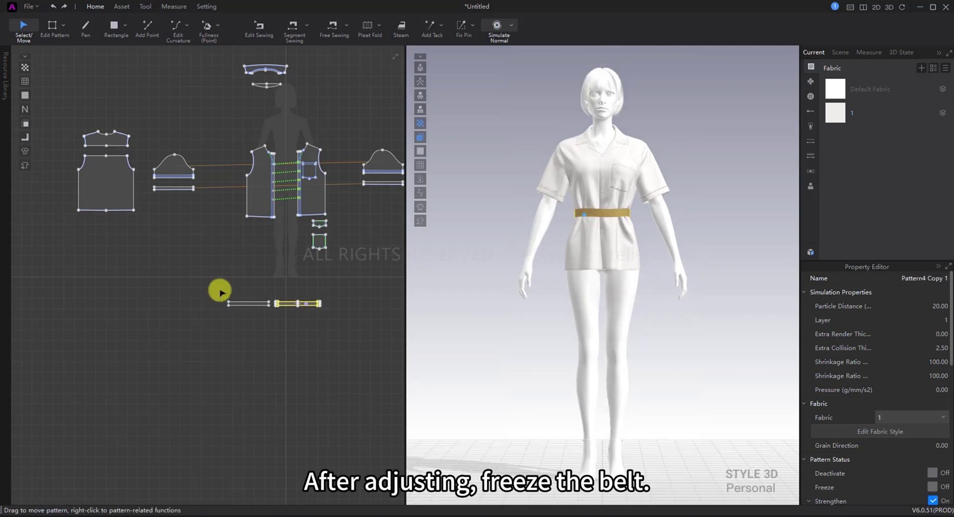
drag(219, 291, 323, 322)
right_click(292, 306)
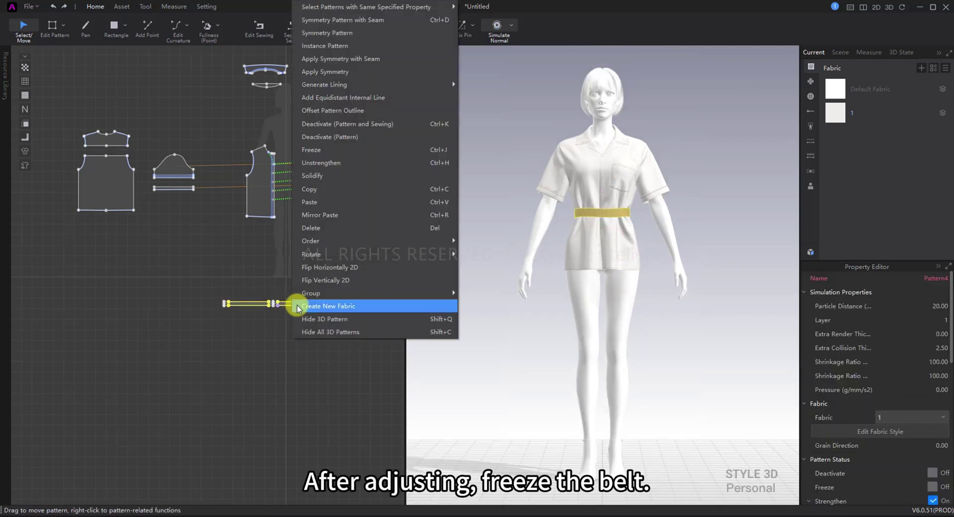
click(337, 149)
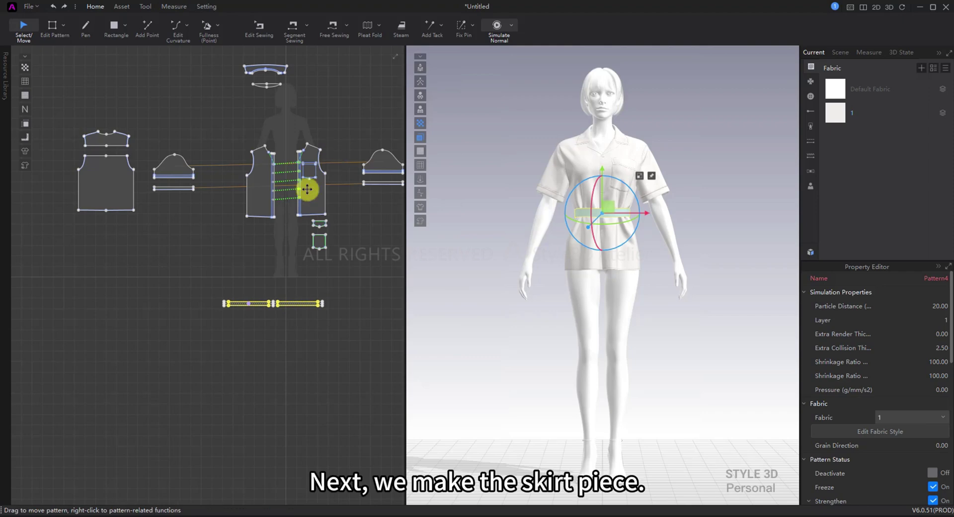
Step: Draw a 128 × 35 cm skirt rectangle below the belt pieces and select it
click(114, 28)
click(253, 367)
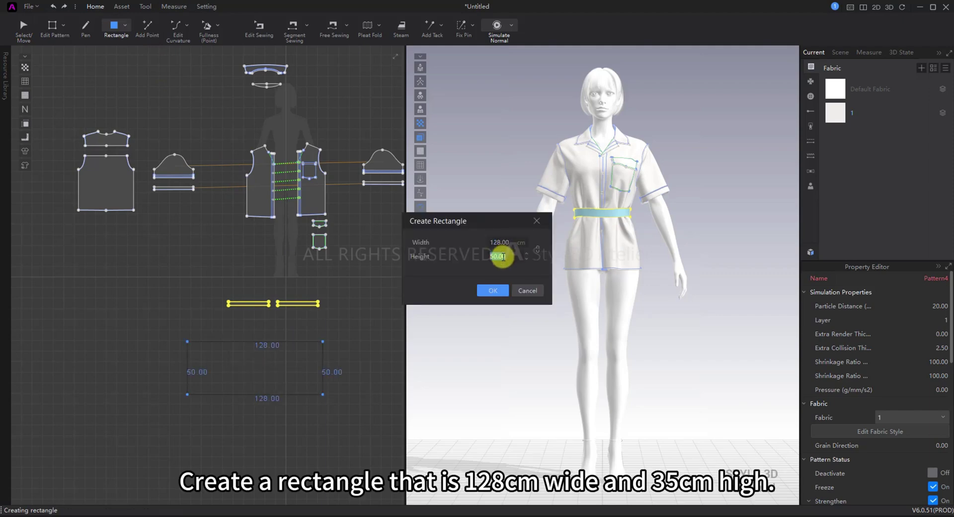
click(492, 291)
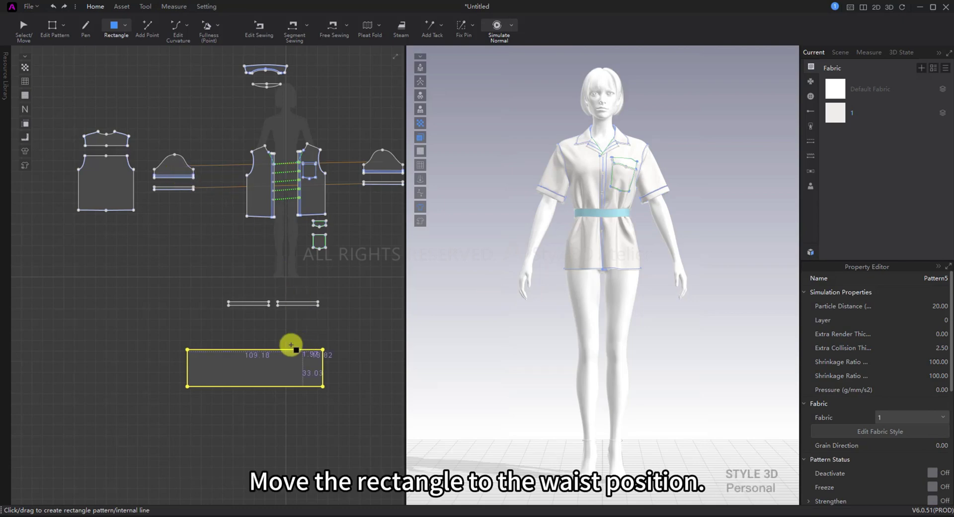
key(a)
click(279, 367)
Step: Wrap the skirt rectangle around the front waist point, offset 95.62, and lower it below the belt
scroll(647, 384, down, 3)
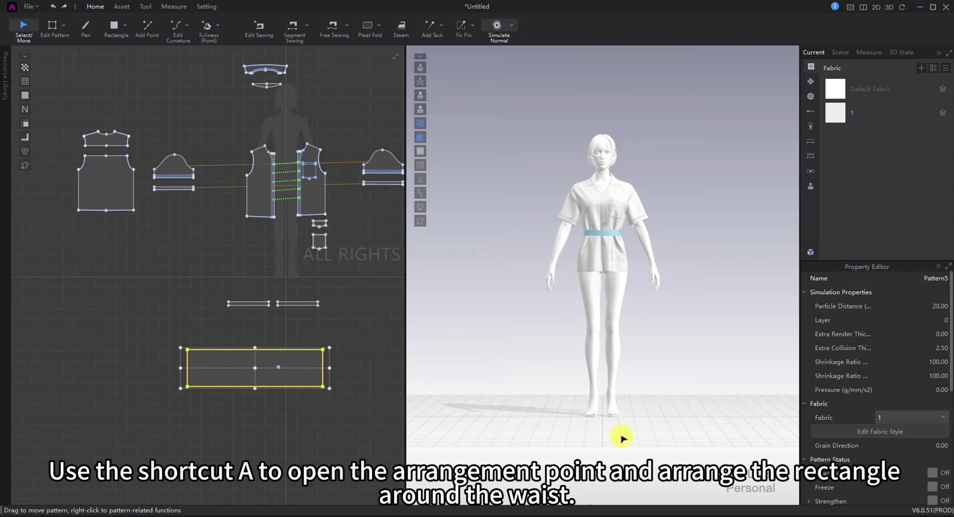
click(607, 469)
drag(607, 469, 635, 284)
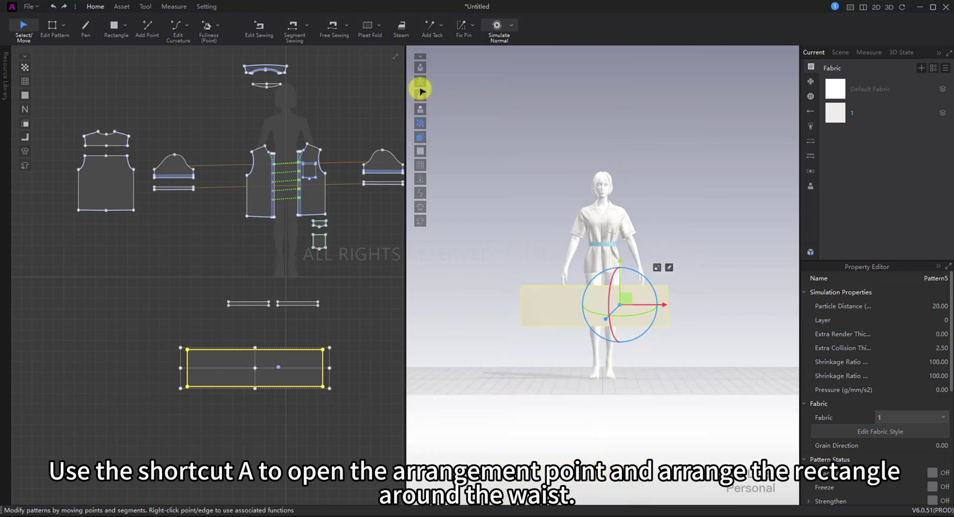
click(422, 70)
click(604, 254)
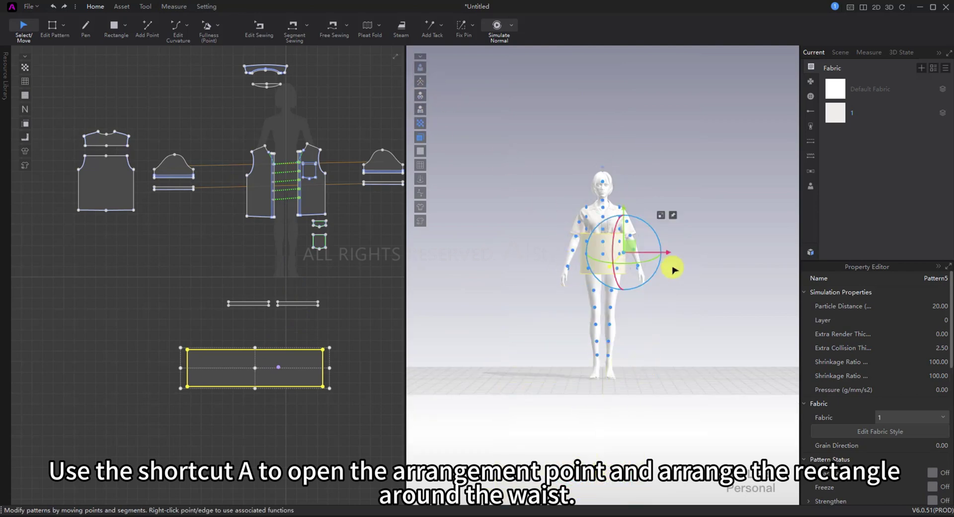
scroll(897, 361, down, 4)
scroll(931, 412, down, 2)
drag(912, 379, 941, 382)
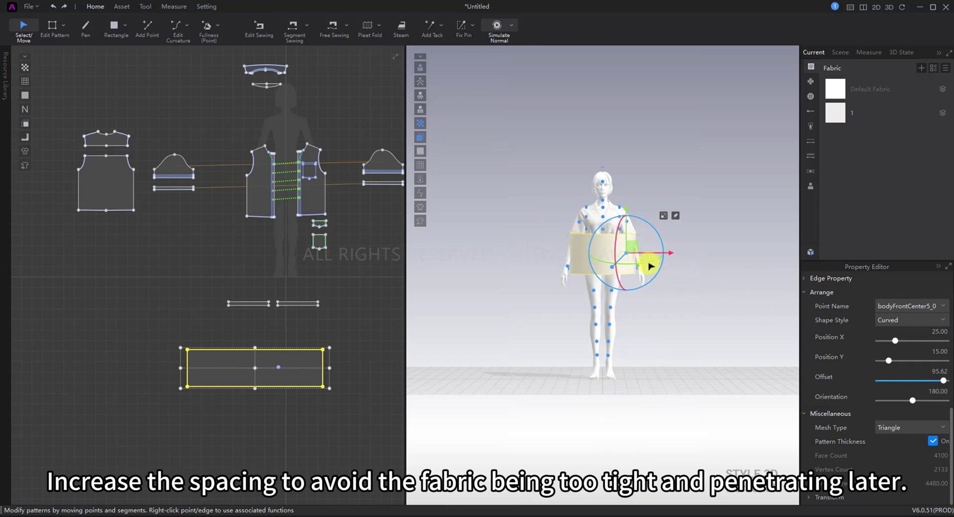
drag(628, 254, 630, 278)
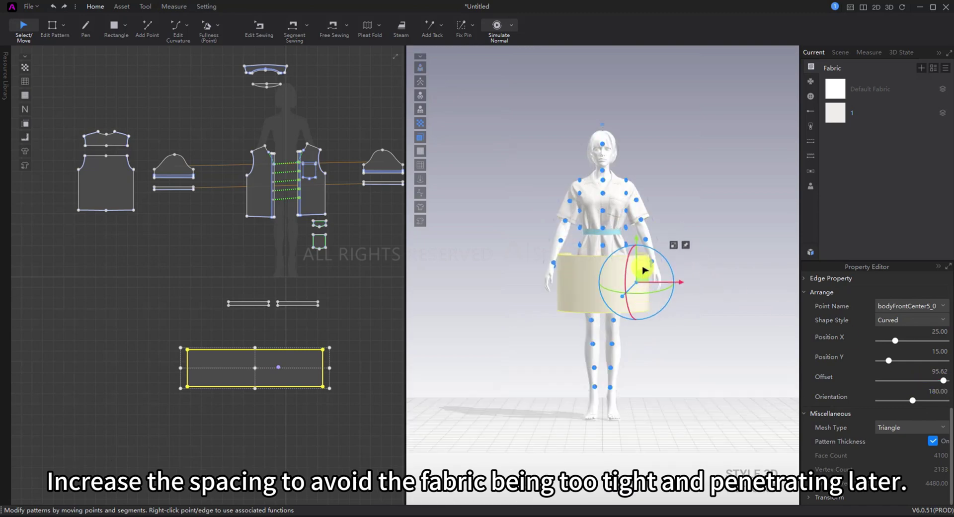
scroll(640, 275, up, 5)
key(shift+f)
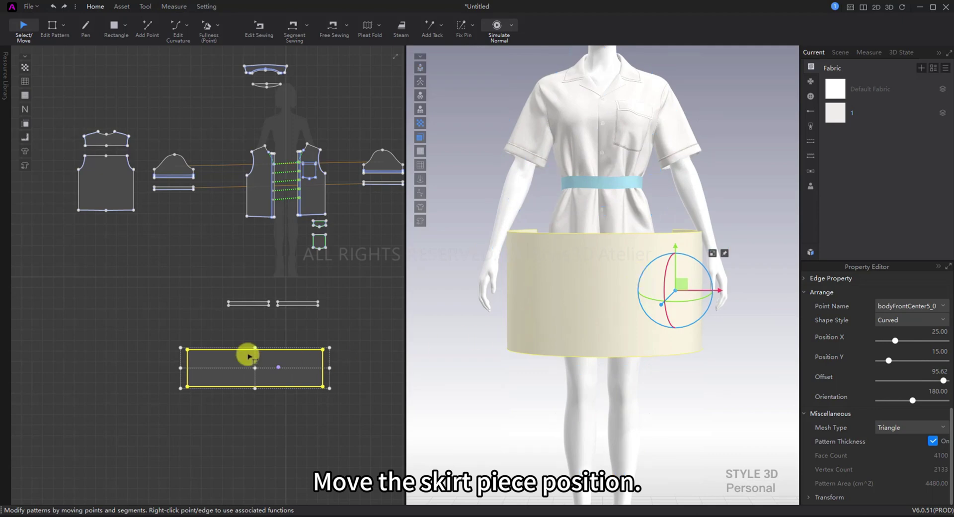
Step: Distribute 29 internal lines across the skirt and add points where they meet the top edge
key(z)
click(188, 370)
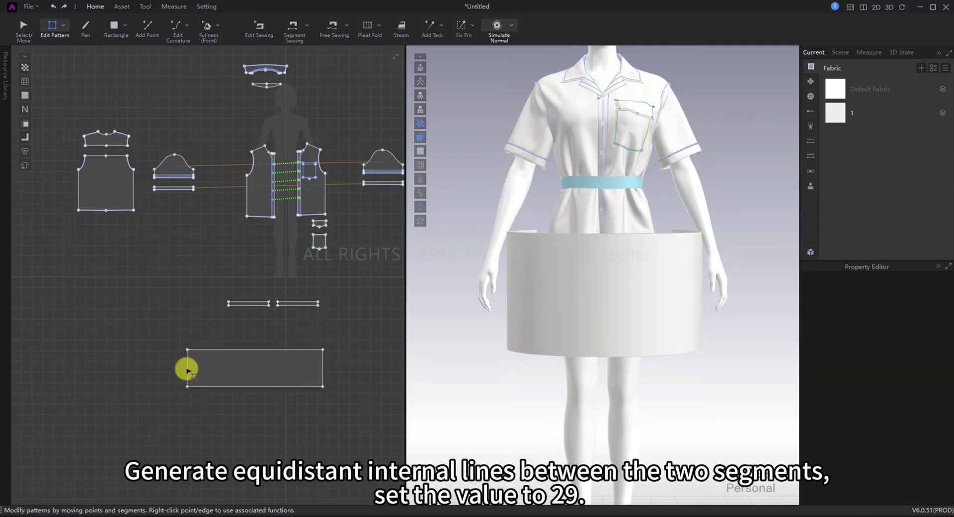
right_click(326, 372)
click(356, 419)
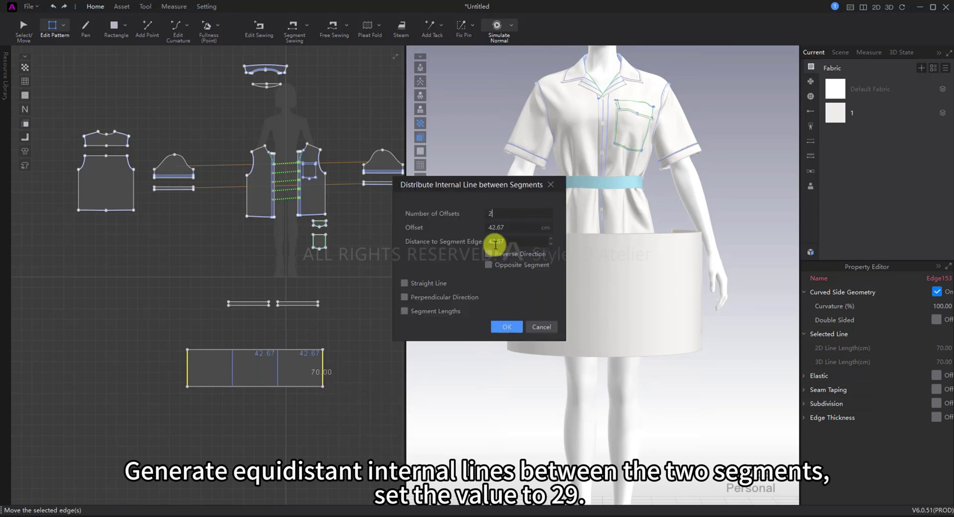
text(9)
click(508, 326)
scroll(326, 356, up, 5)
click(304, 337)
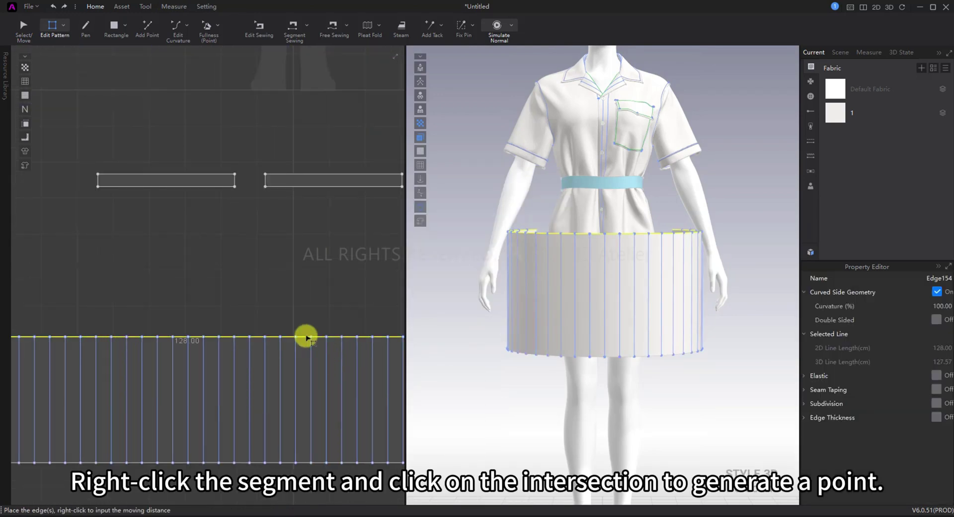
right_click(304, 337)
click(352, 459)
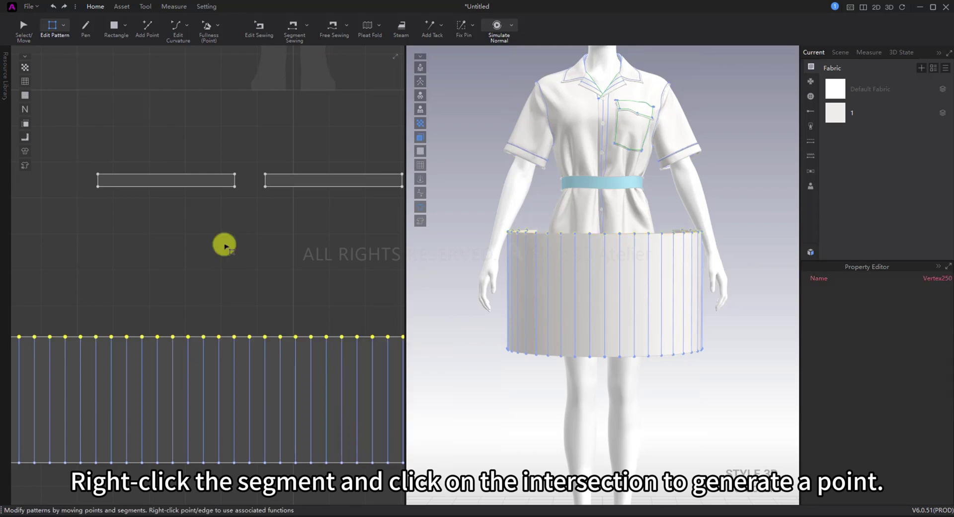
Step: Split the belt's lower edge uniformly into 10 segments
key(x)
right_click(183, 187)
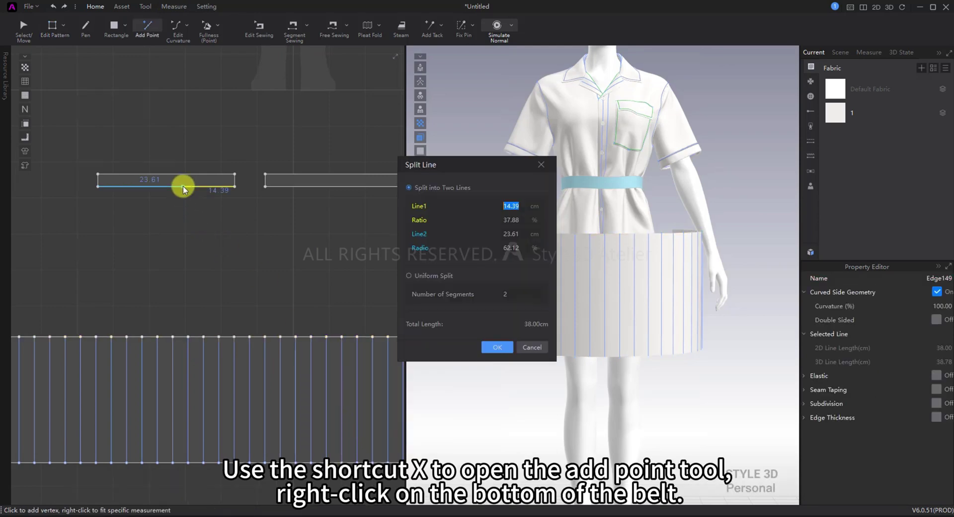
click(428, 281)
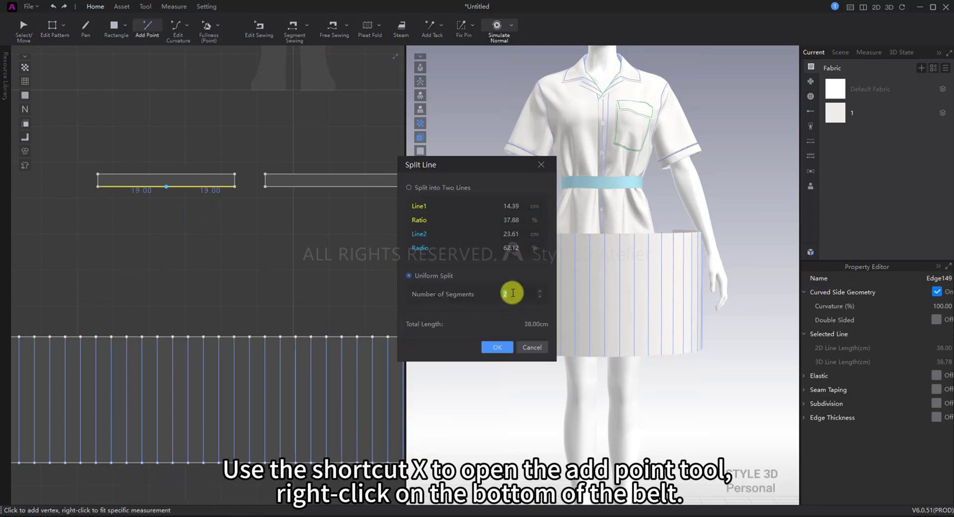
key(Return)
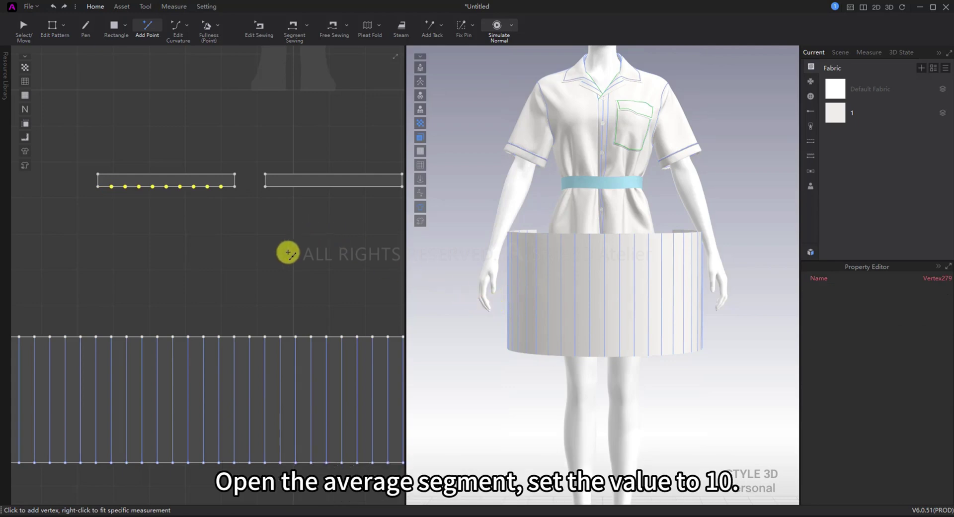
scroll(287, 251, down, 3)
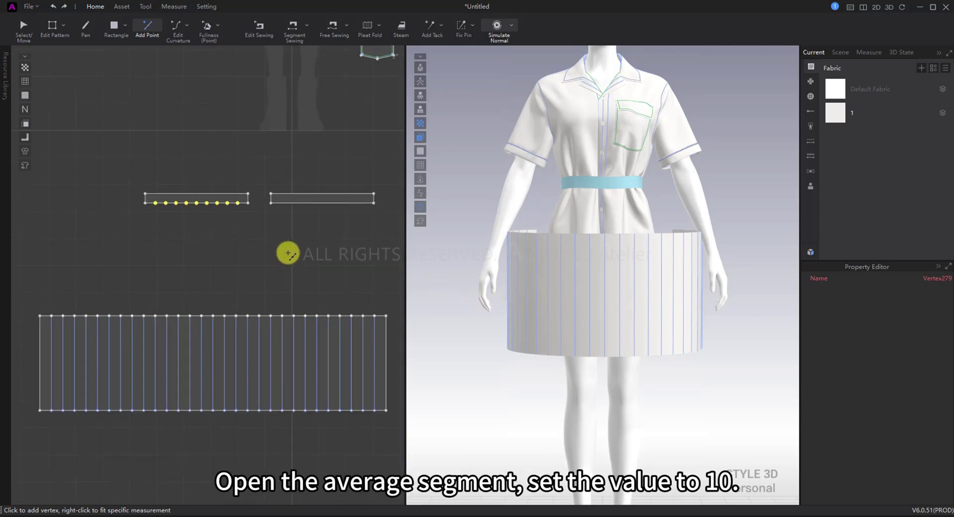
Step: Pleat-sew the belt's lower edge to the skirt's top edge
click(344, 28)
click(382, 24)
click(385, 64)
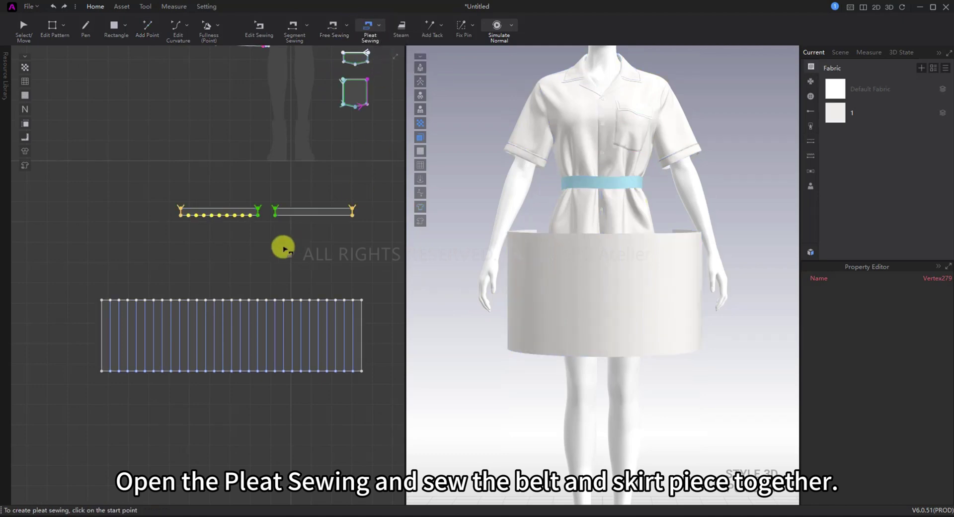
click(181, 213)
click(257, 215)
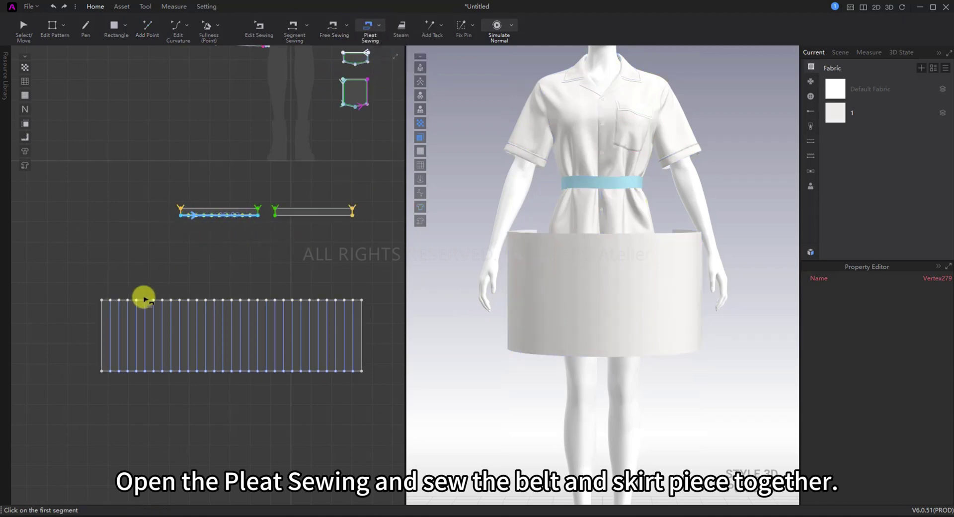
click(103, 300)
click(362, 302)
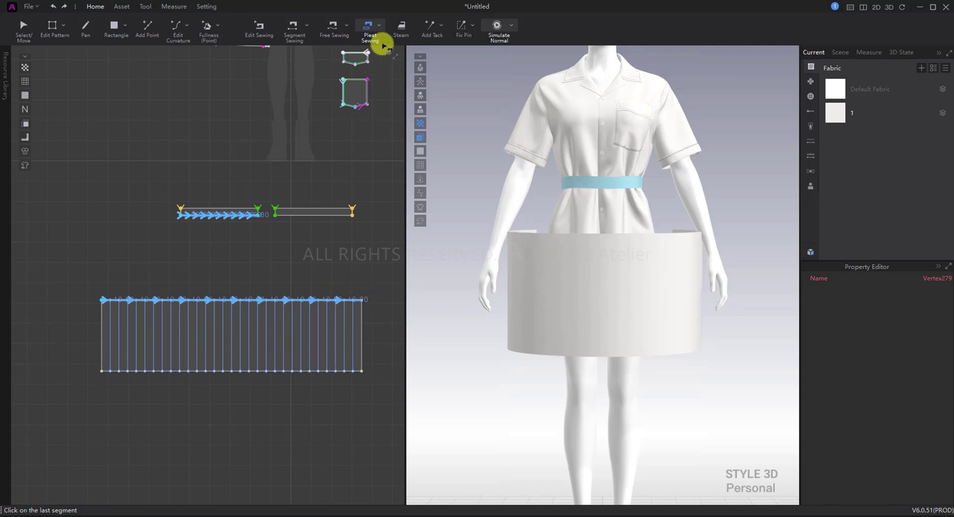
Step: Pleat-fold the skirt panel as knife pleats with 3 internal lines per pleat
click(380, 24)
click(389, 57)
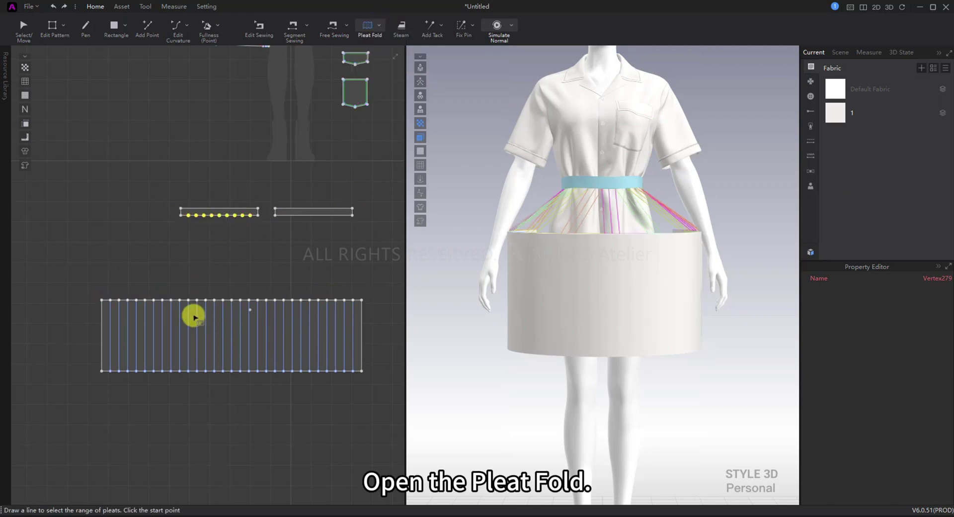
click(80, 336)
double_click(377, 335)
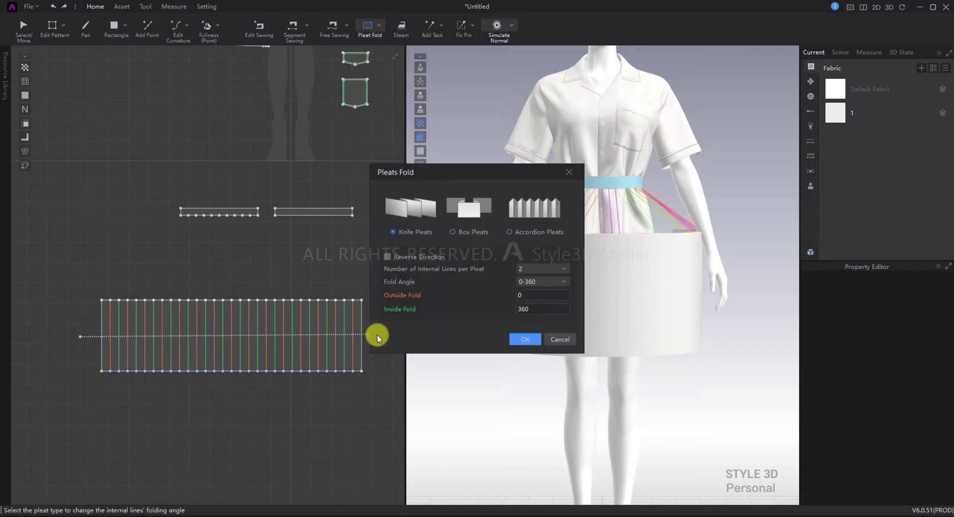
click(531, 268)
click(530, 291)
click(525, 339)
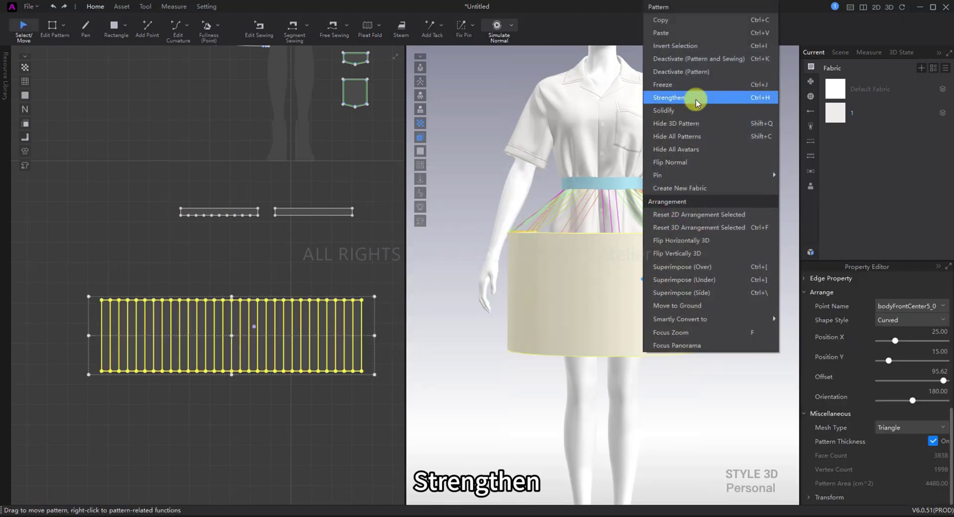
Step: Strengthen the skirt, freeze the shirt and belt, and simulate so the skirt drapes in pleats
click(696, 97)
drag(47, 126, 384, 371)
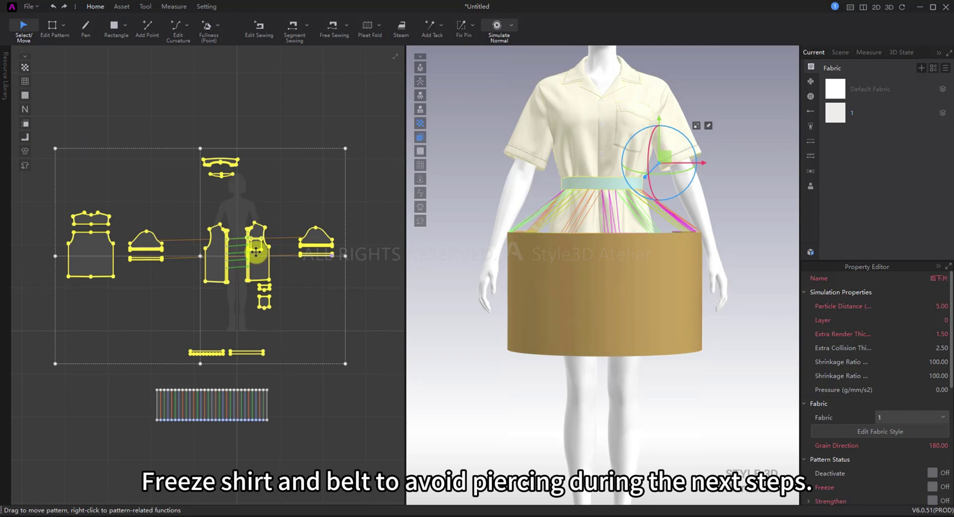
right_click(256, 254)
click(304, 110)
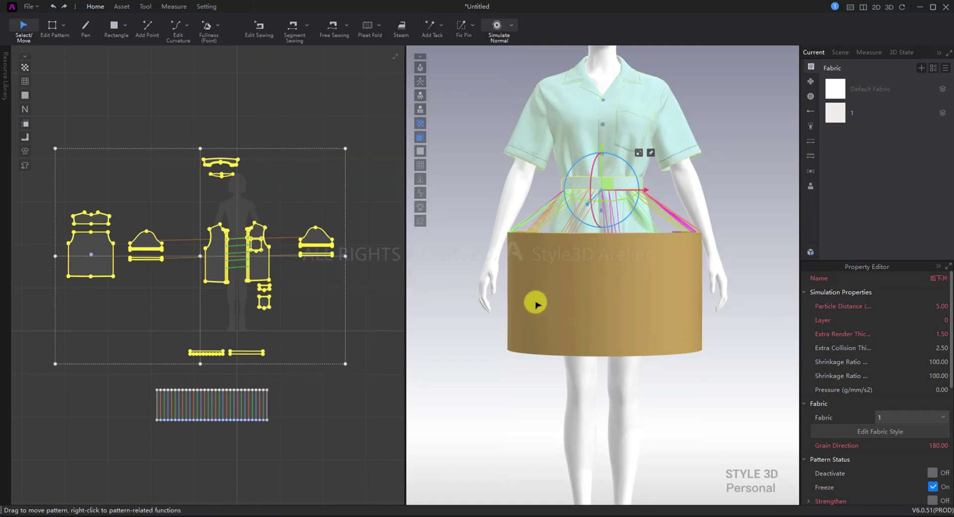
key(space)
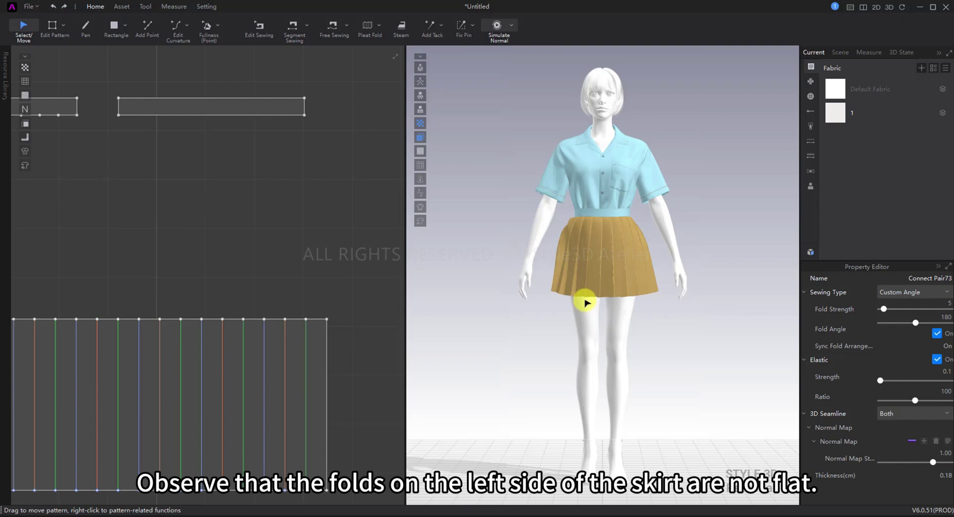
Step: Bring the waistband into view and deactivate the misplaced waistband seam
scroll(576, 280, up, 5)
right_drag(576, 269, 628, 254)
scroll(626, 254, up, 2)
middle_drag(623, 256, 598, 299)
scroll(596, 294, up, 4)
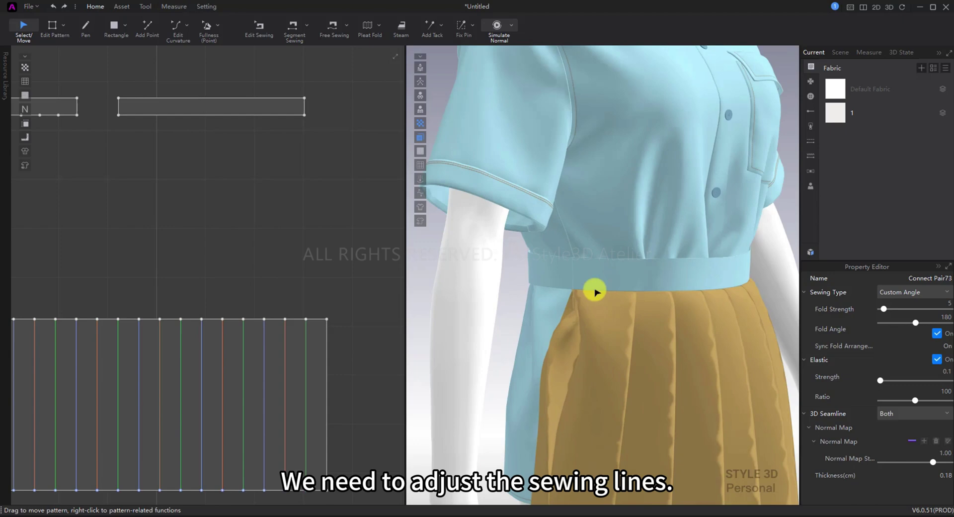
click(259, 27)
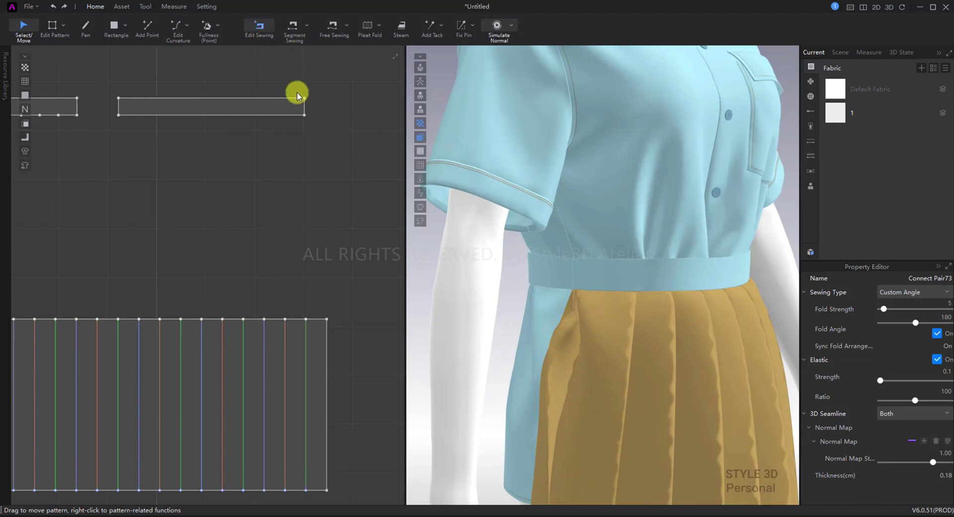
scroll(594, 301, up, 3)
right_click(596, 303)
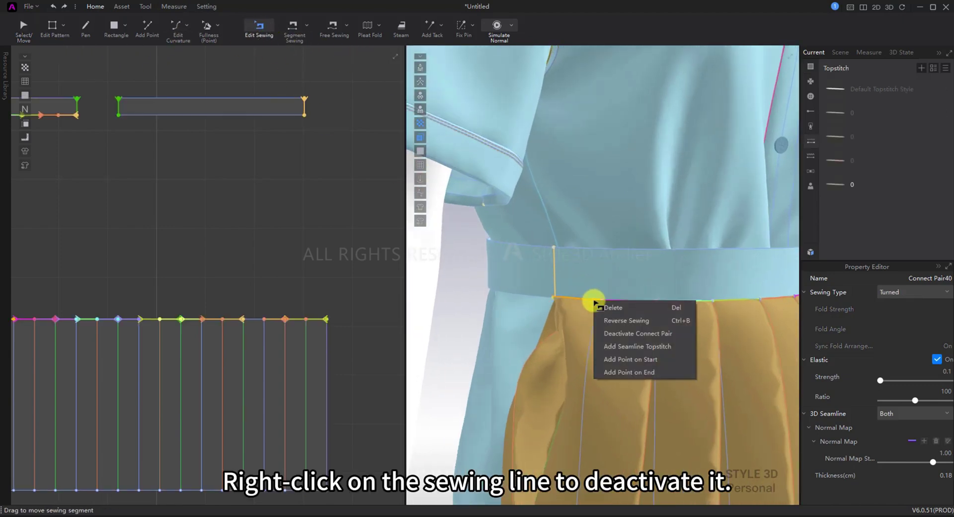
click(612, 335)
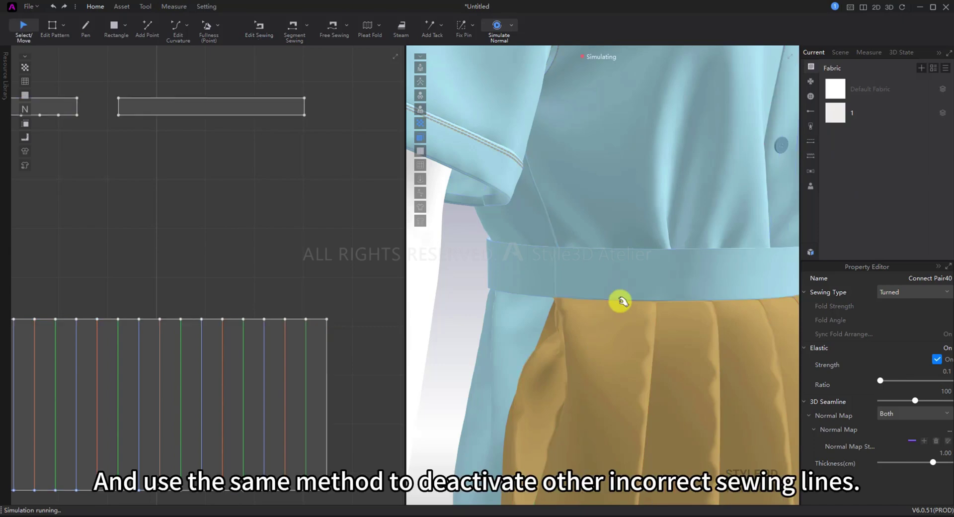
Step: Reverse the sewing direction of the two wrong waistband seams
click(260, 28)
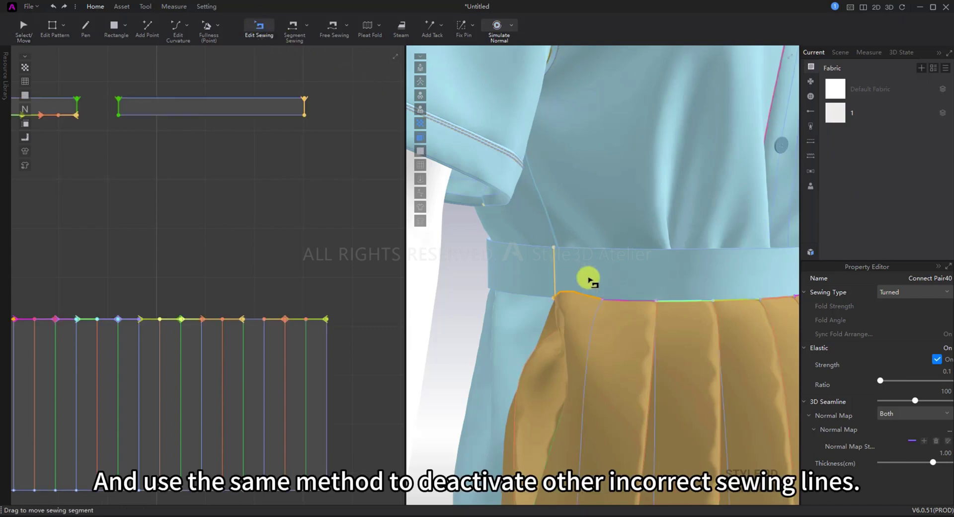
right_click(621, 303)
click(642, 325)
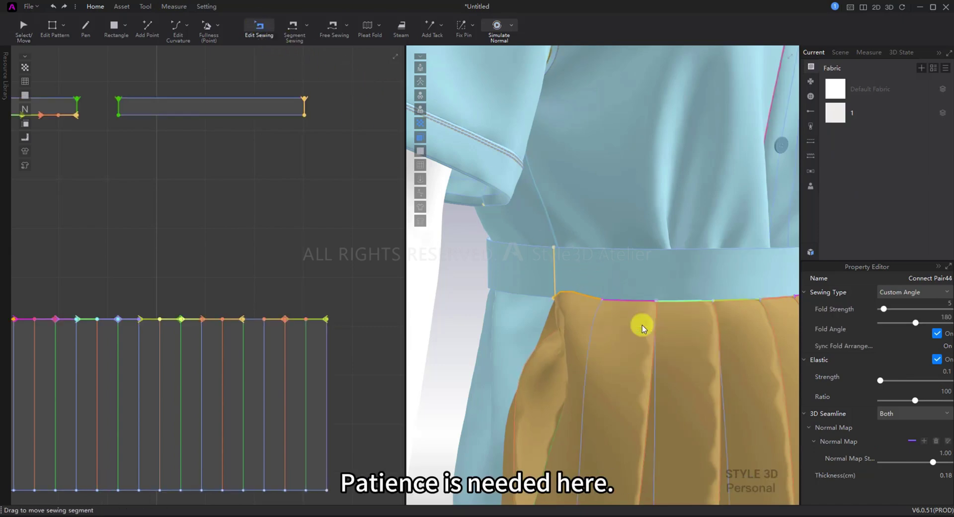
right_click(577, 301)
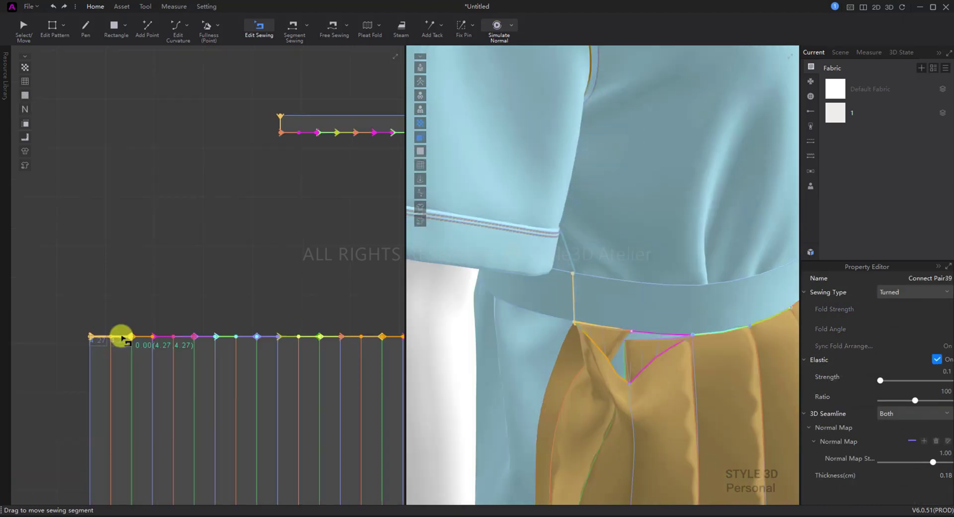
right_click(124, 339)
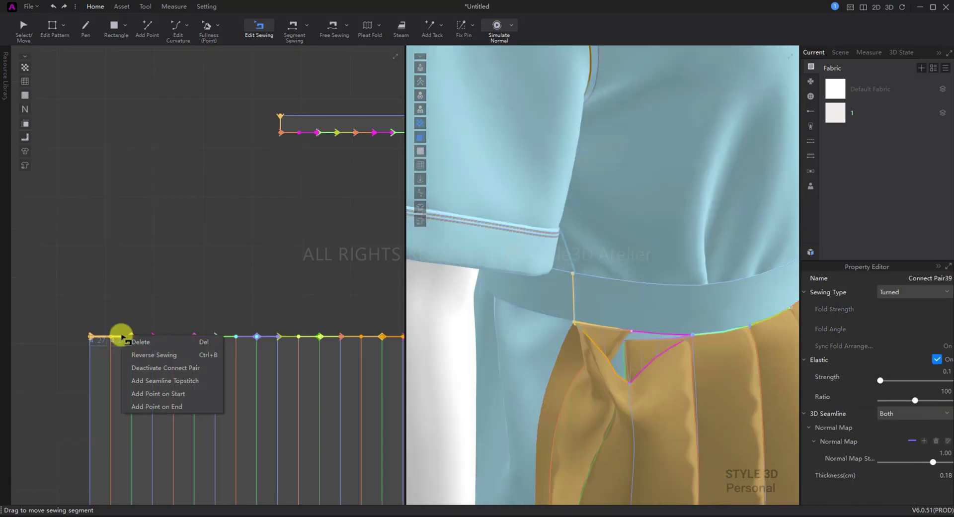
click(142, 366)
Step: Simulate and drag the skirt to settle the pleats
key(q)
key(space)
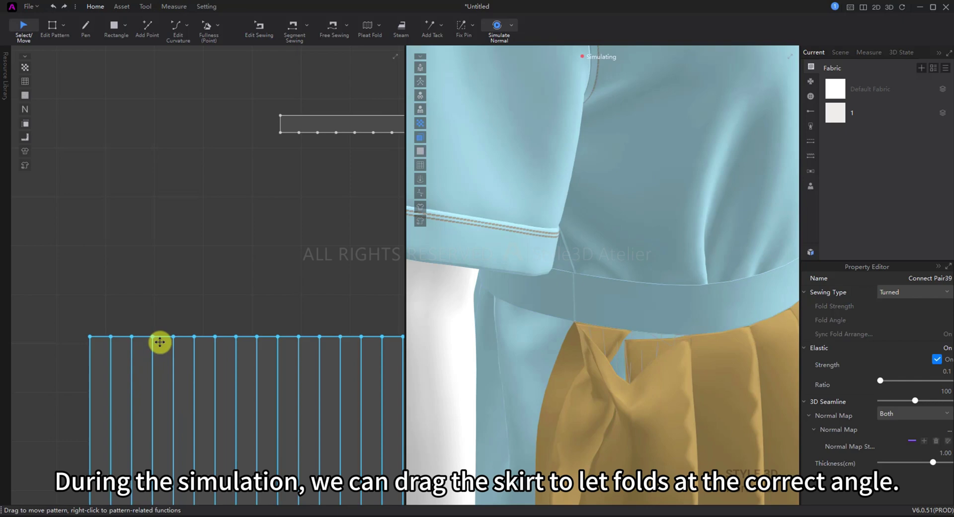
drag(622, 371, 631, 390)
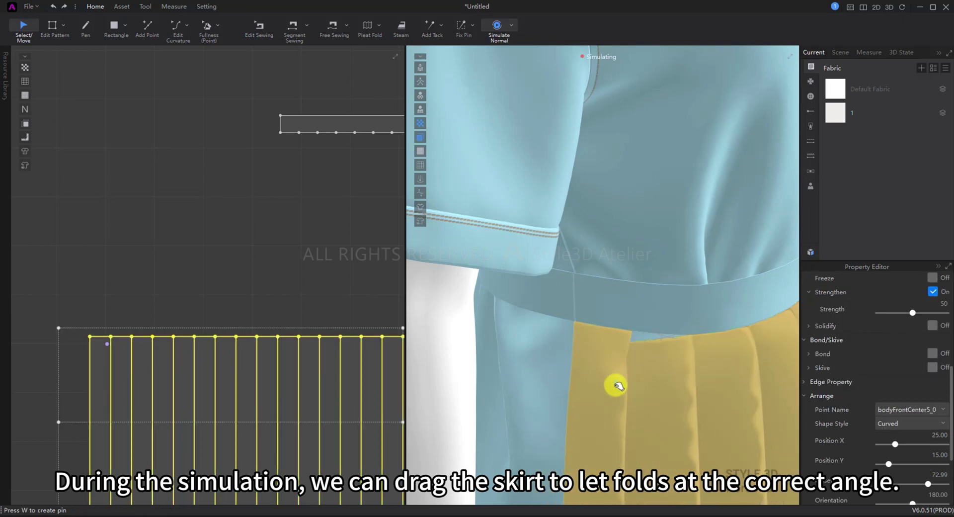
key(space)
key(b)
Step: Reactivate the corrected waistband seam pair and re-simulate, viewing the avatar from the front
right_click(656, 344)
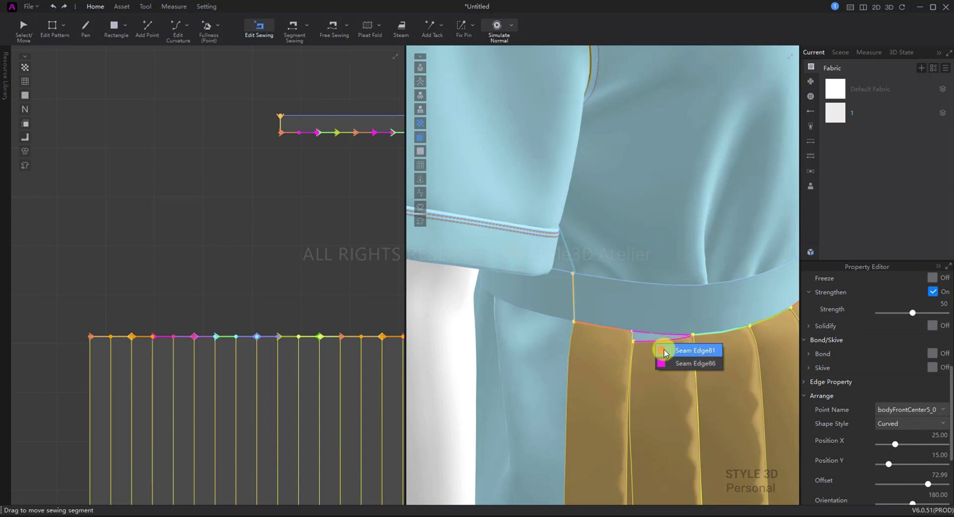
click(666, 350)
key(space)
right_click(662, 333)
click(687, 369)
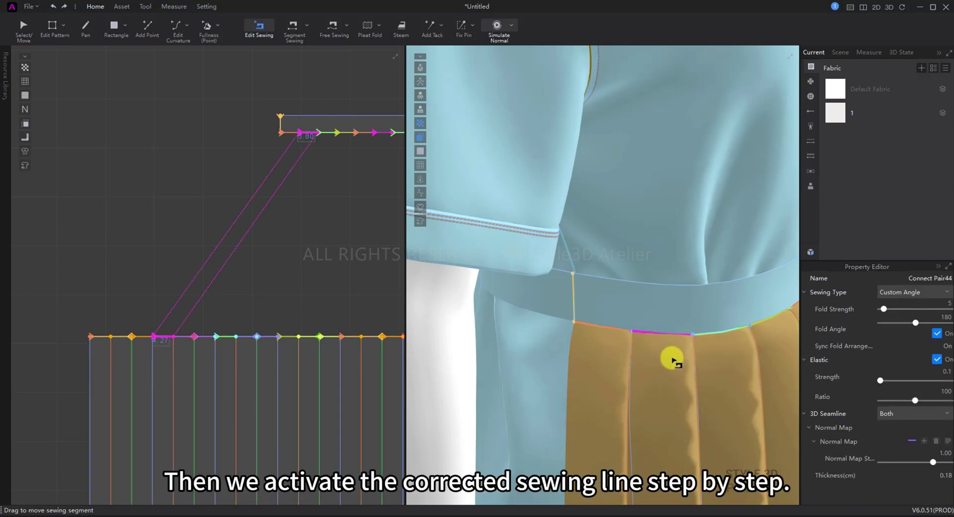
key(space)
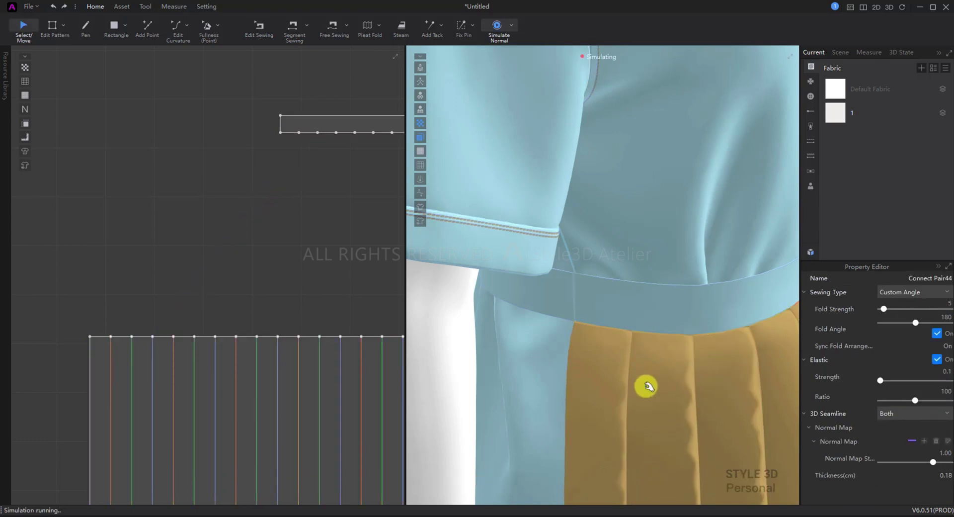
key(2)
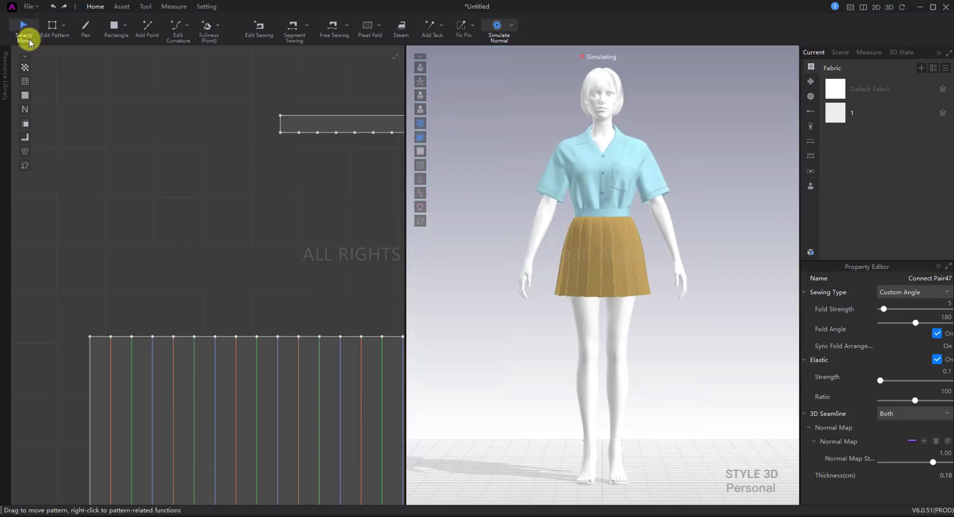
scroll(198, 249, down, 8)
Step: Copy the front skirt piece and paste the duplicate to its right
middle_drag(221, 281, 156, 264)
scroll(183, 272, up, 4)
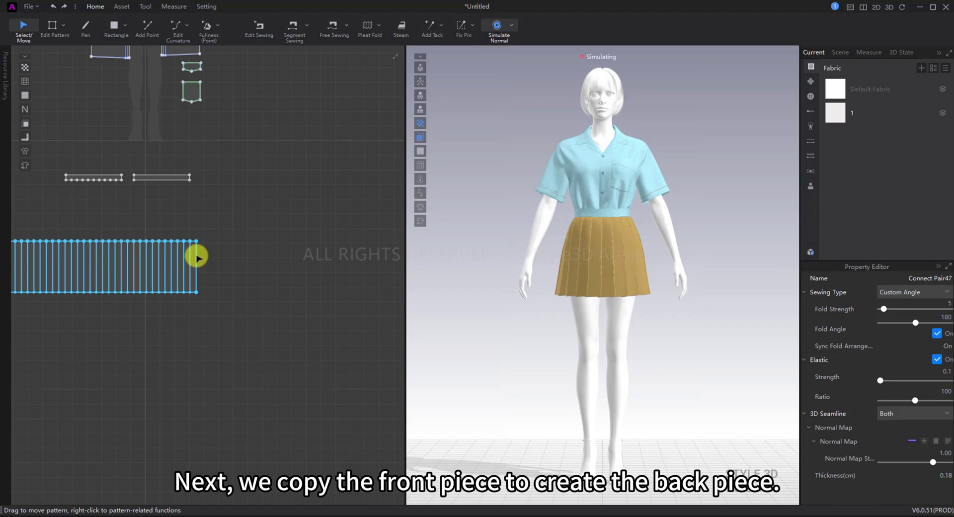
click(193, 258)
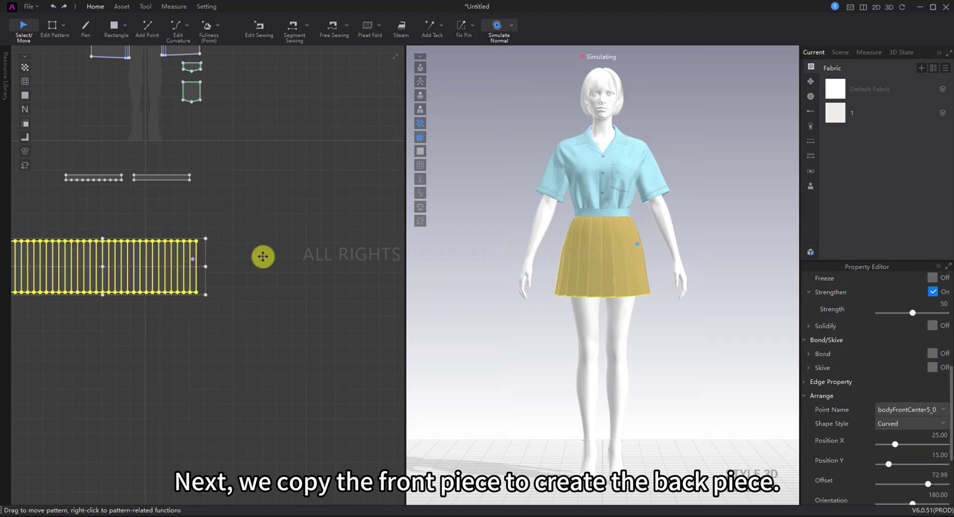
key(ctrl+v)
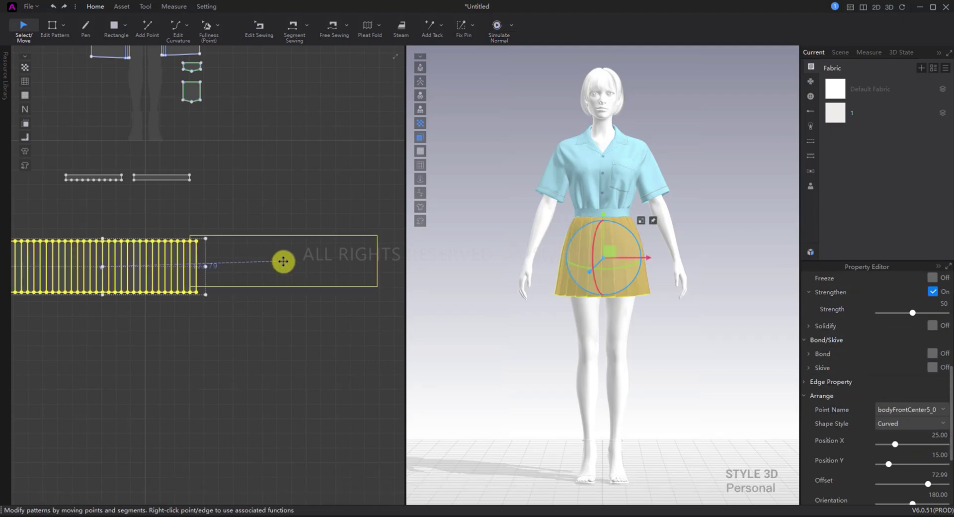
scroll(283, 262, down, 3)
click(430, 281)
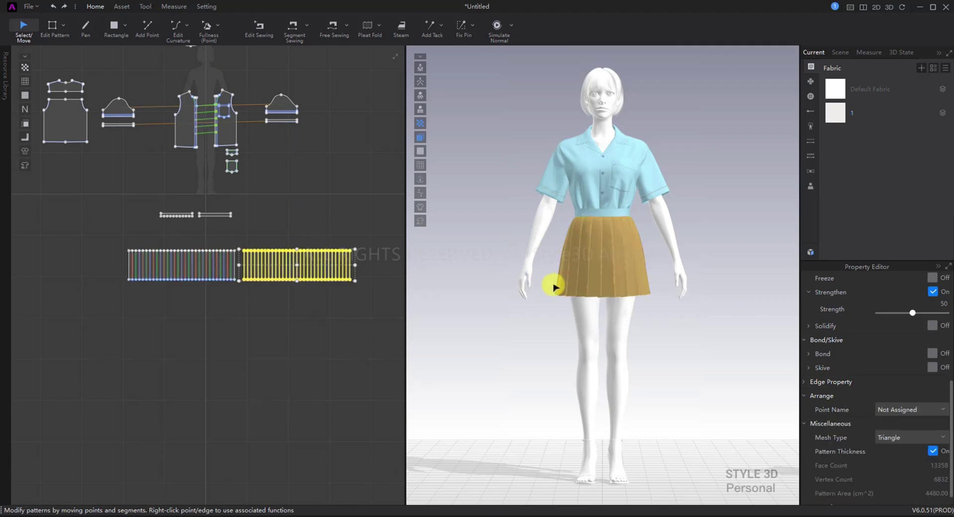
Step: Move the copied skirt piece onto the avatar's waist
scroll(556, 283, down, 5)
drag(739, 263, 620, 256)
scroll(620, 257, up, 5)
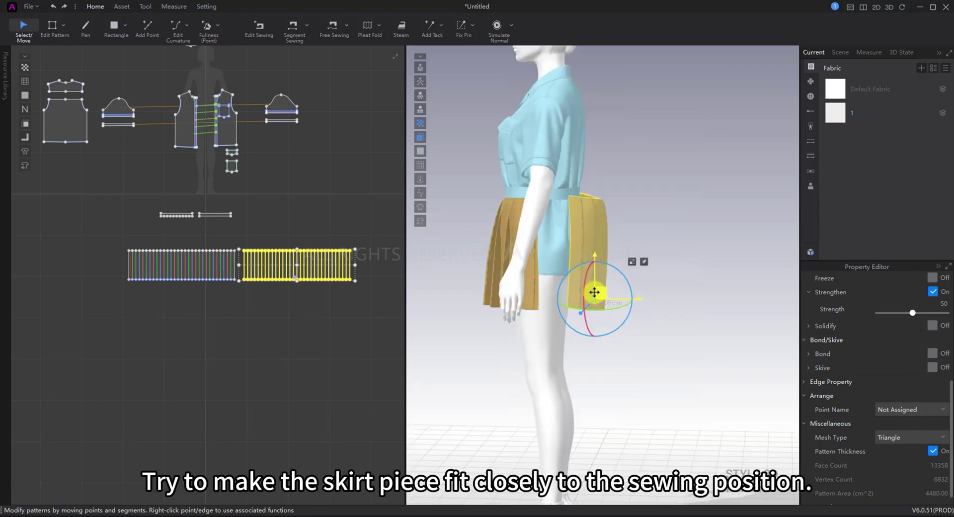
drag(594, 292, 617, 283)
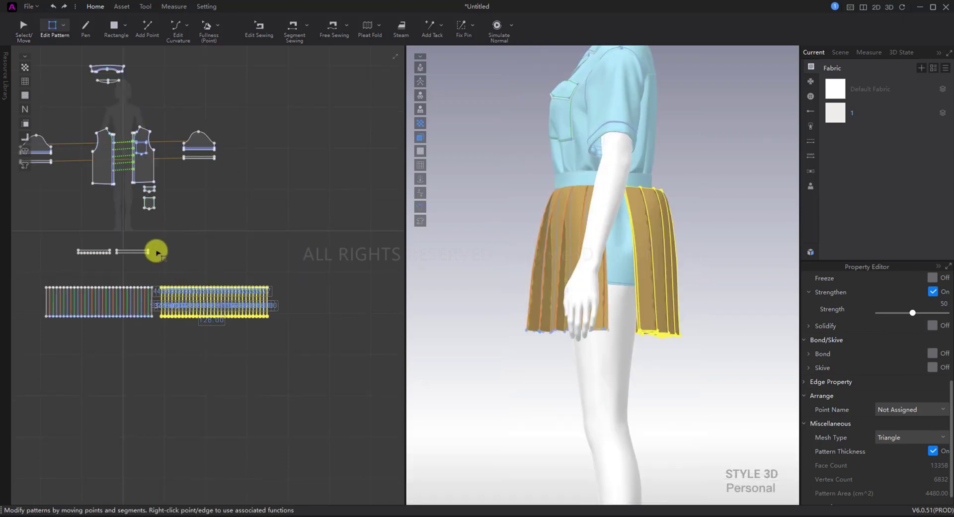
Step: Split the back belt's bottom edge into 10 equal segments
key(x)
scroll(132, 248, up, 3)
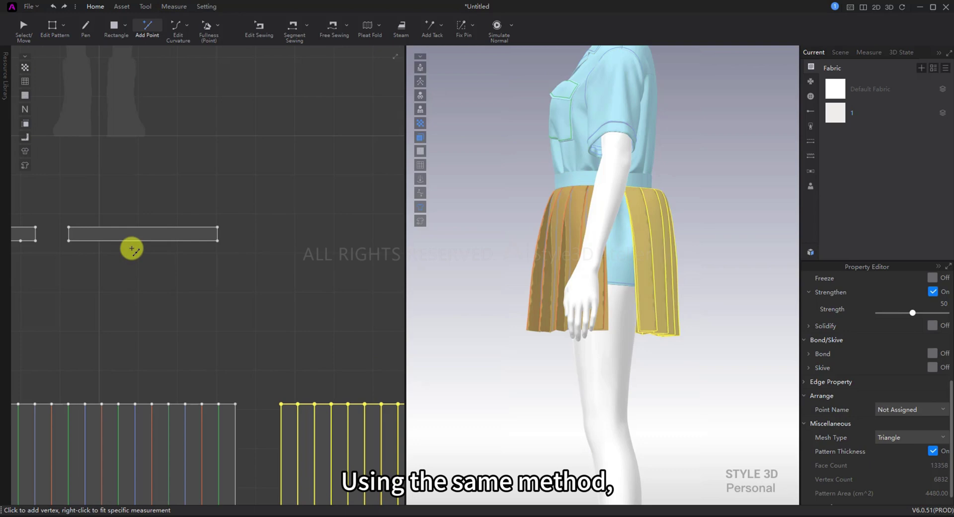
right_click(132, 242)
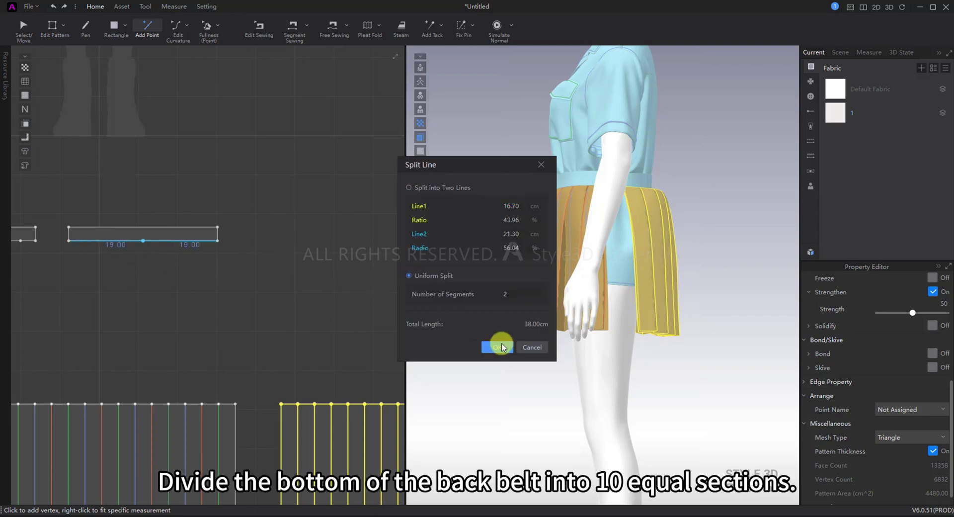
drag(524, 298, 494, 295)
text(1)
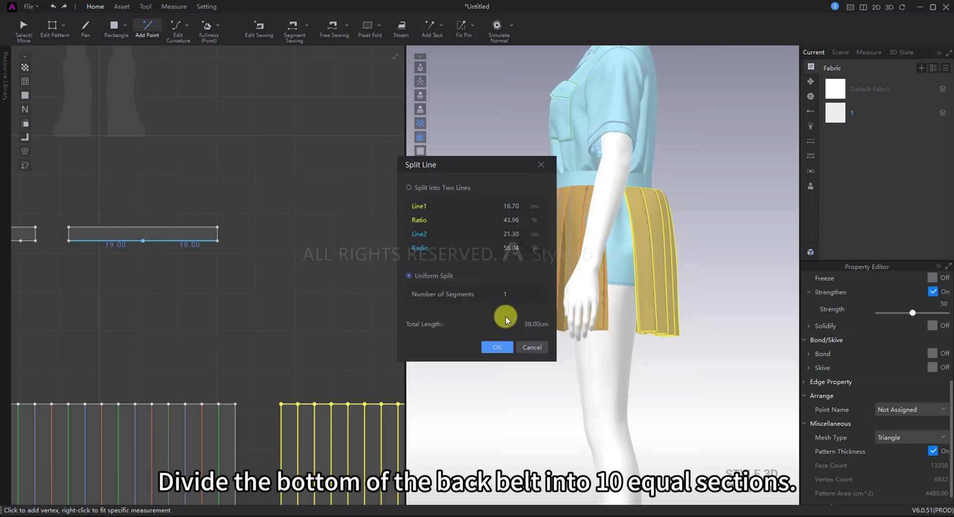
text(0)
click(498, 347)
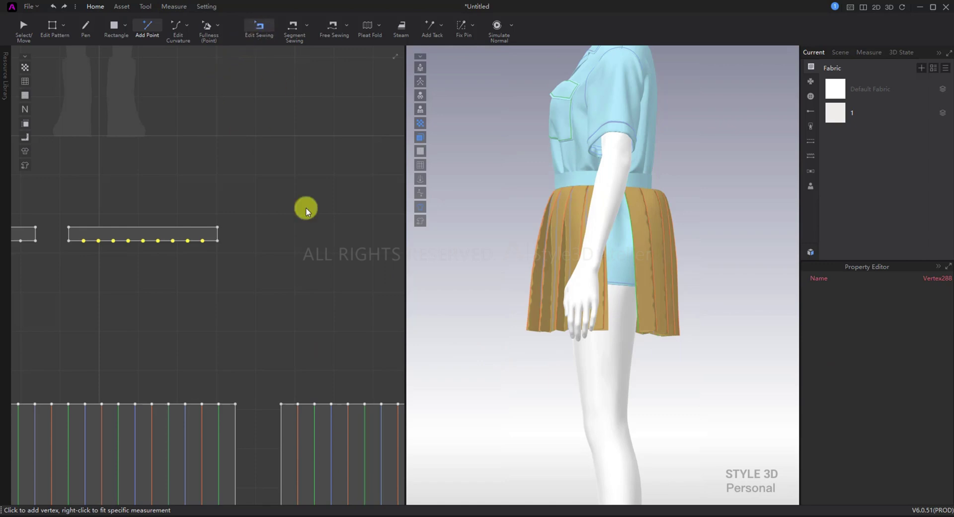
Step: Delete the old sewing lines along the back skirt's top edge
key(b)
scroll(319, 298, down, 2)
middle_drag(305, 305, 86, 299)
scroll(212, 301, down, 2)
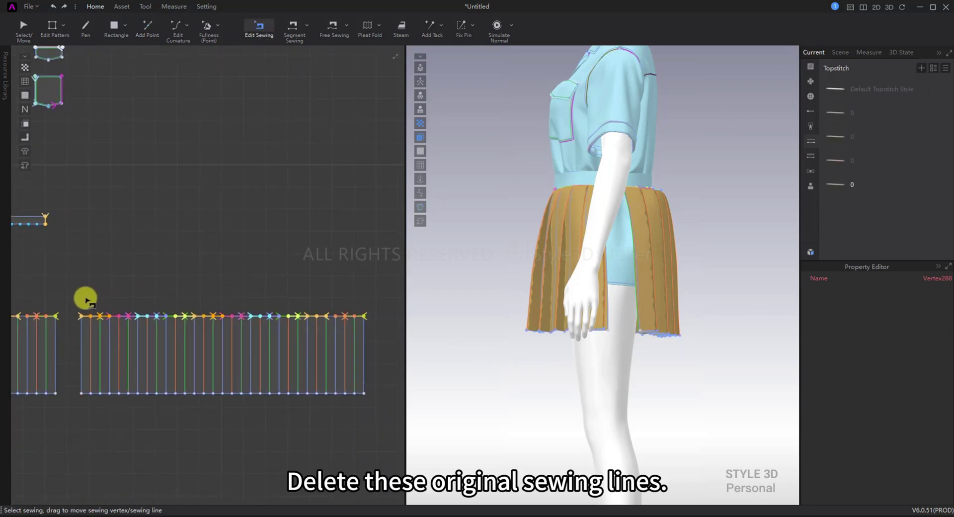
drag(64, 301, 352, 330)
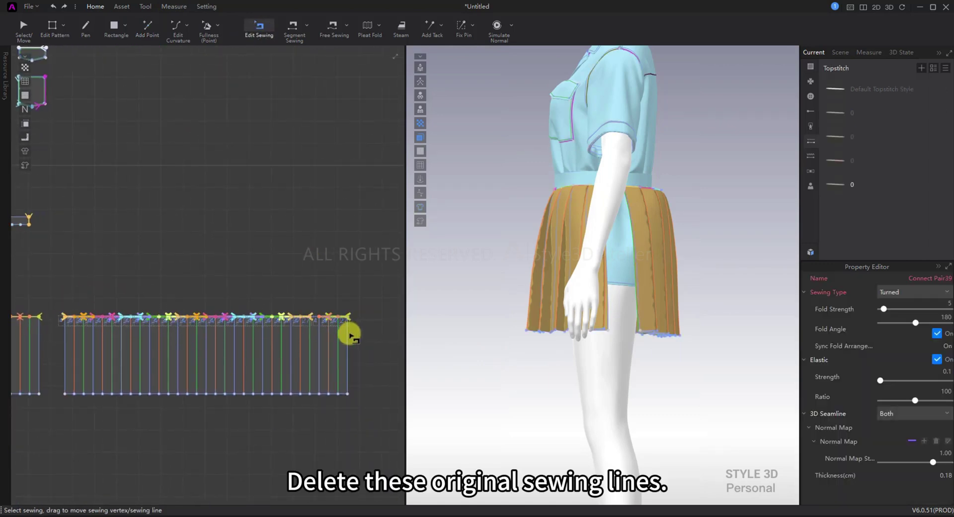
key(Delete)
Step: Pleat-sew the belt's split edge to the back skirt piece's top segments
click(380, 28)
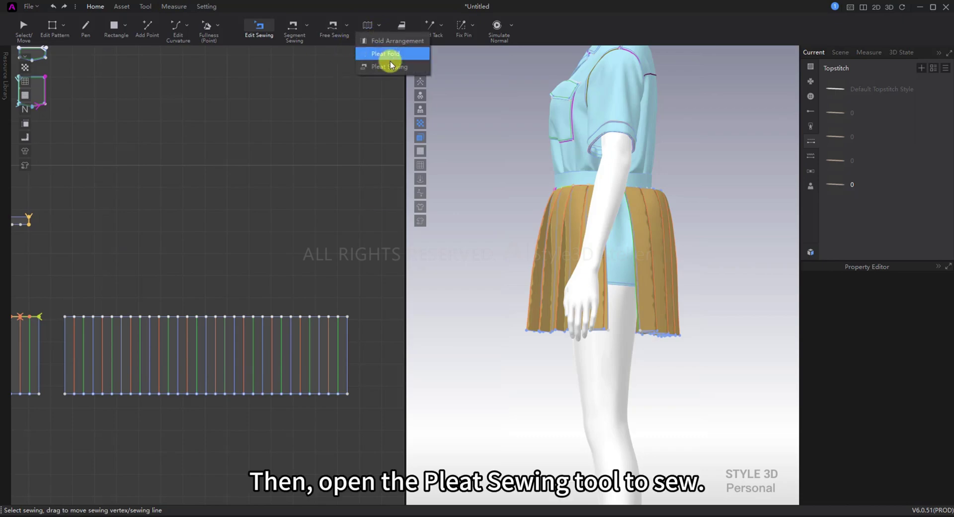
click(391, 66)
scroll(279, 288, down, 3)
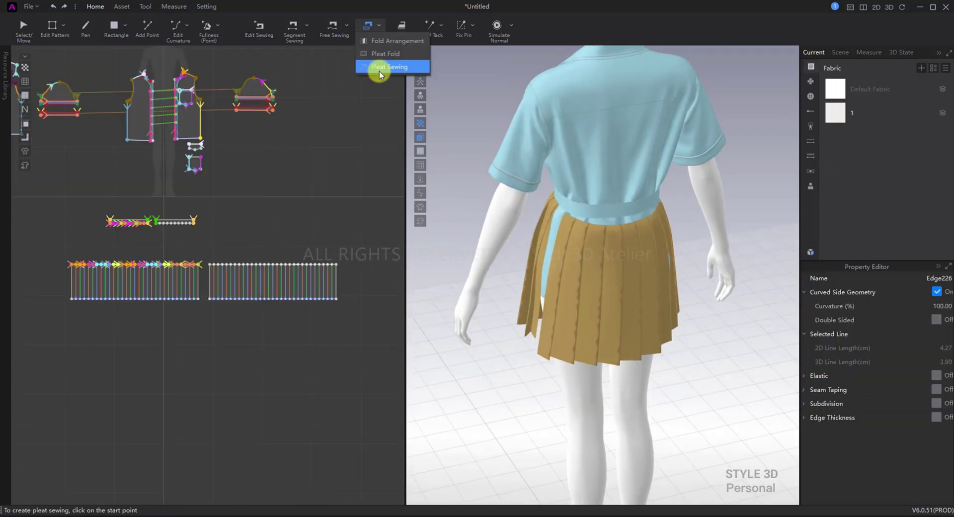
click(382, 67)
scroll(153, 224, up, 1)
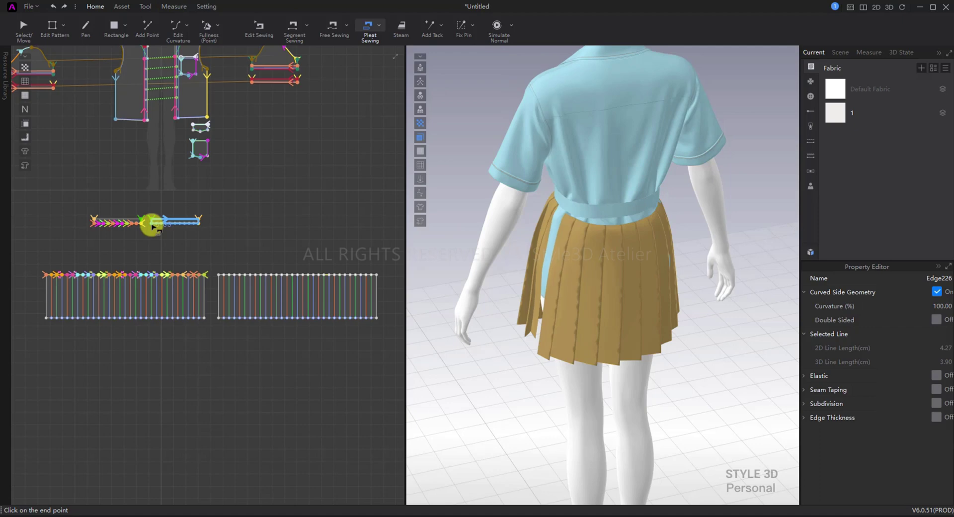
click(198, 223)
click(219, 275)
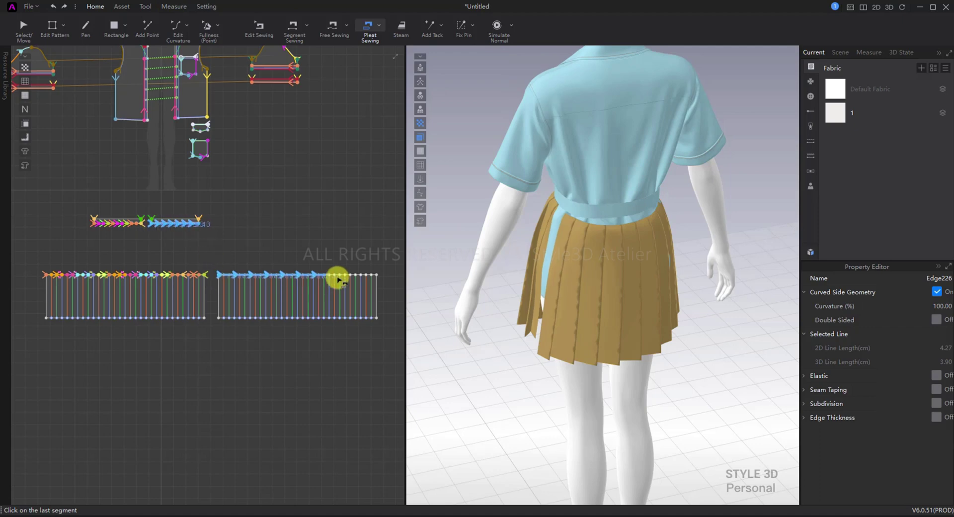
click(368, 276)
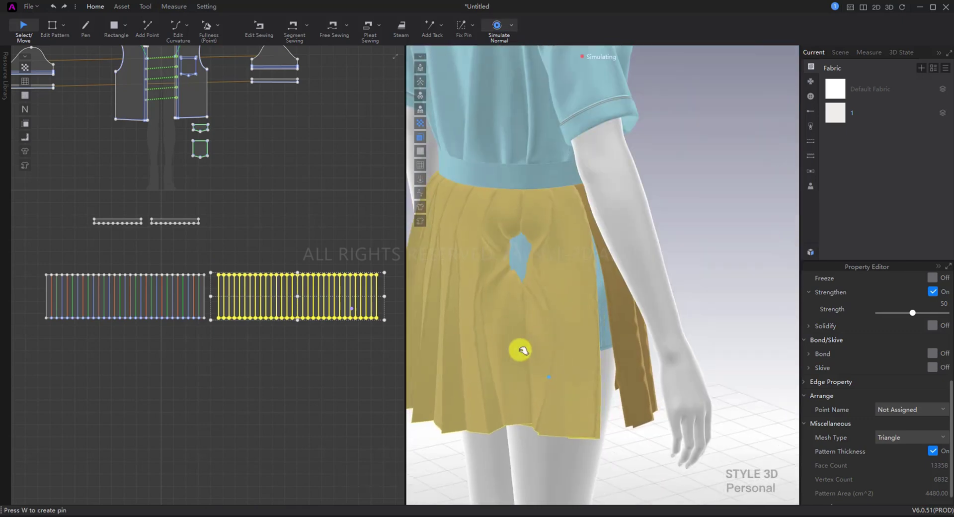
Step: Pull the back skirt to close the gap and sew both side seams between skirt pieces
drag(522, 350, 537, 393)
key(space)
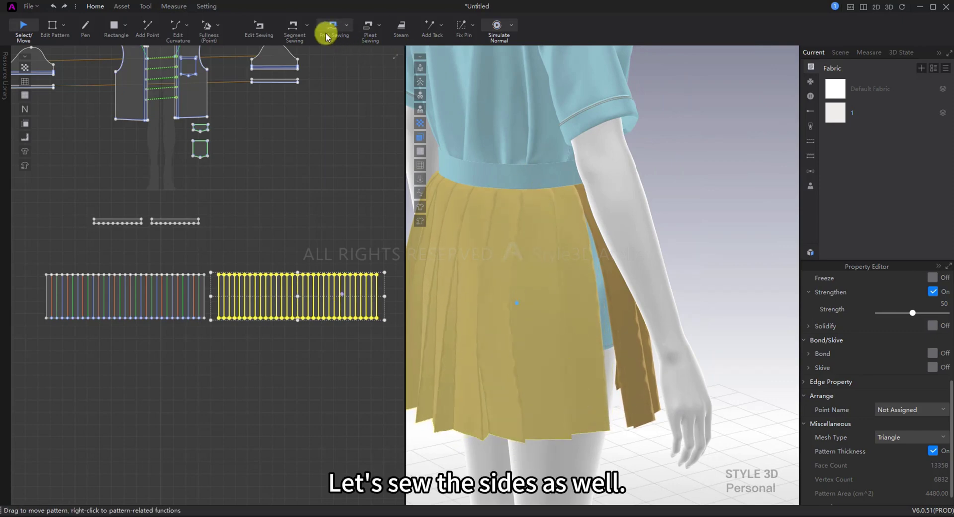
click(293, 29)
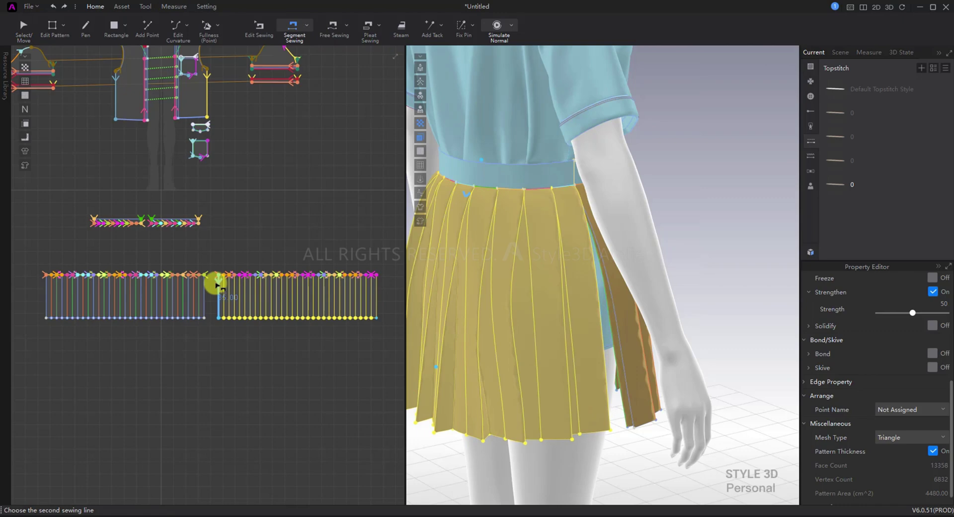
click(380, 286)
click(210, 291)
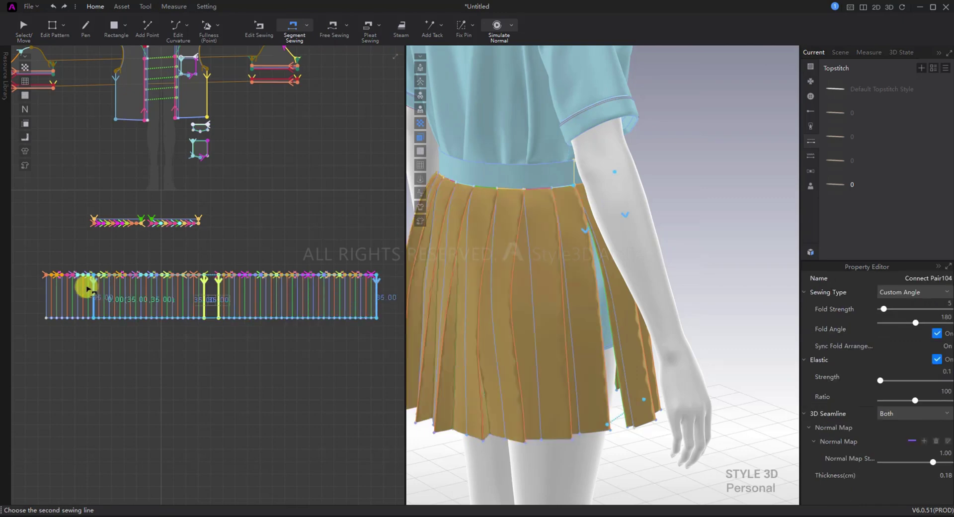
click(40, 283)
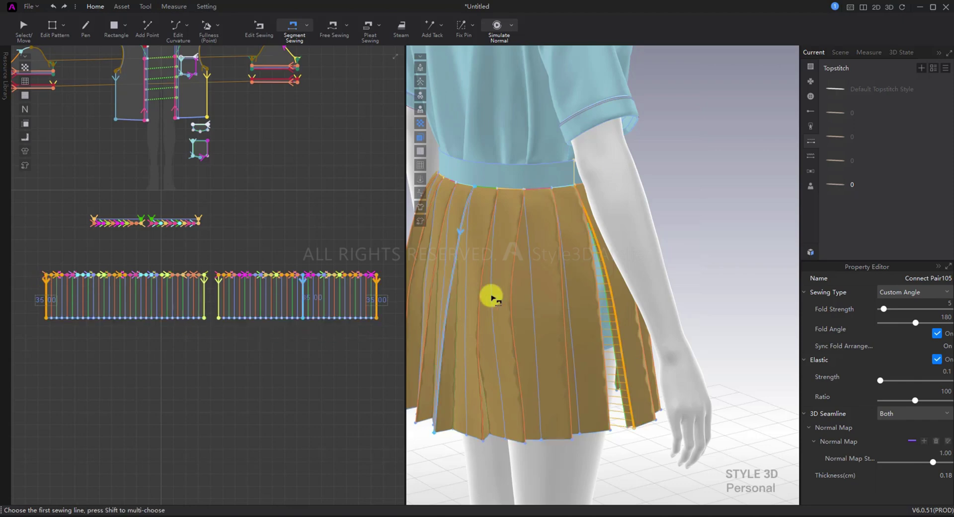
Step: Simulate the closed pleated skirt and check it from the front
key(space)
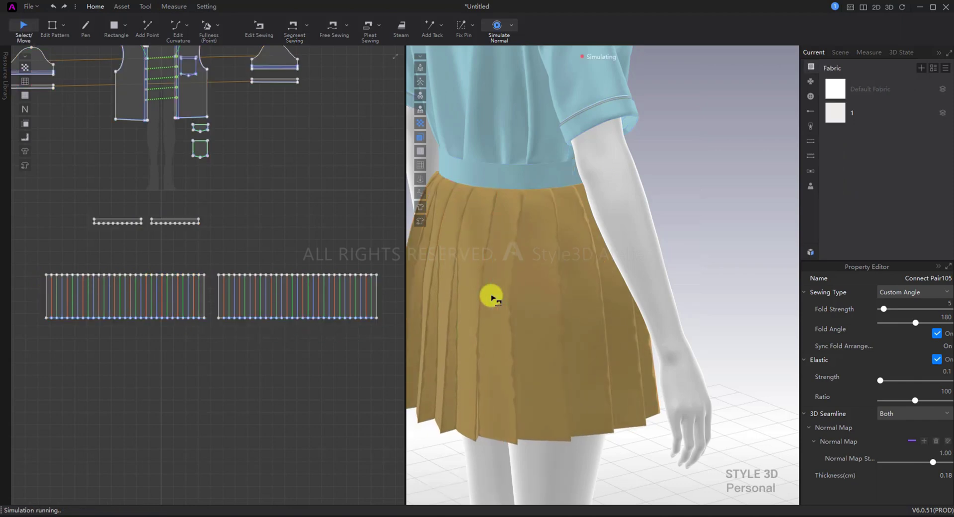
key(2)
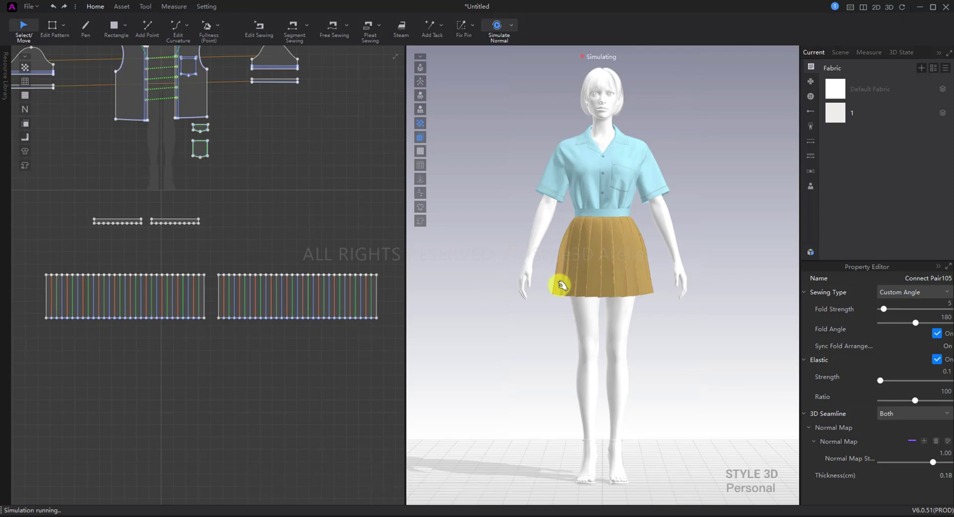
mouse_move(565, 383)
right_down()
mouse_move(612, 389)
mouse_move(505, 392)
mouse_move(581, 389)
right_up()
key(space)
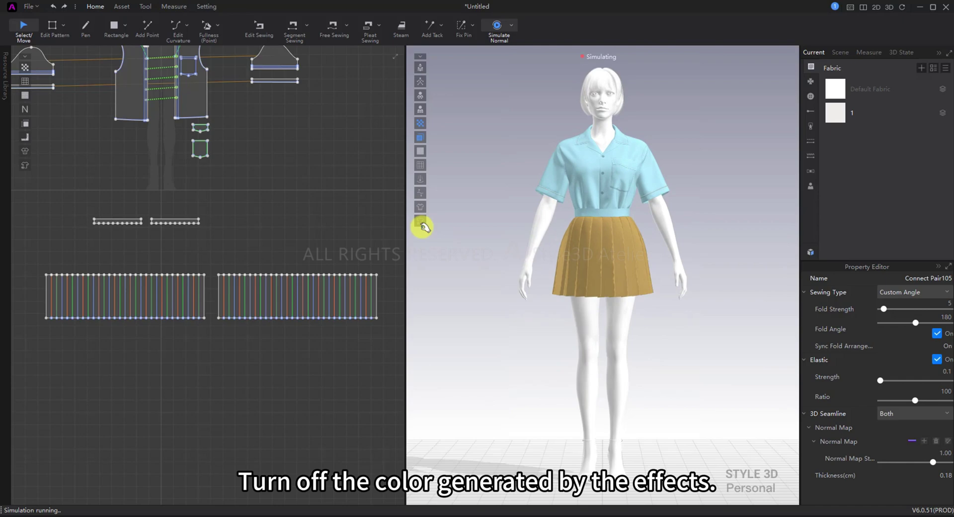
Step: Hide effect colours and give the skirt pieces fabric 1Copy1 with a pink plaid texture
click(420, 223)
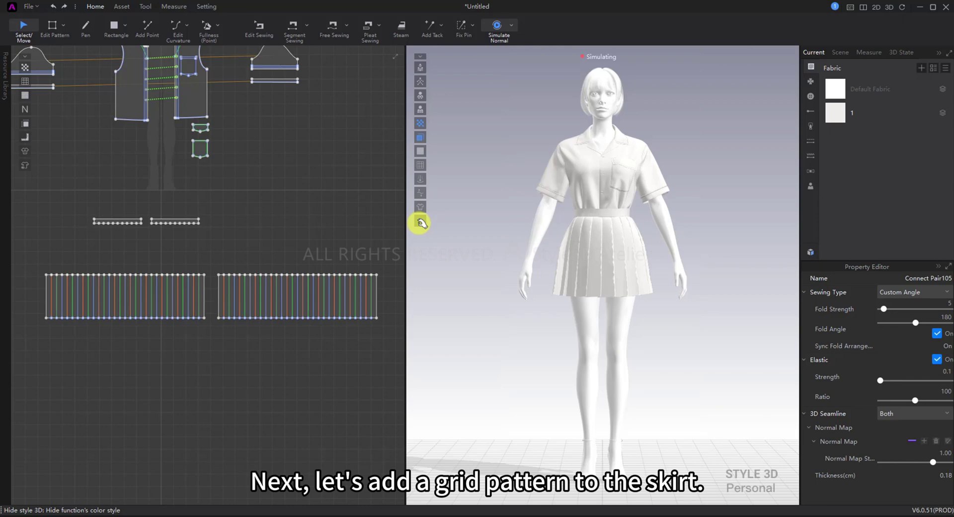
click(840, 112)
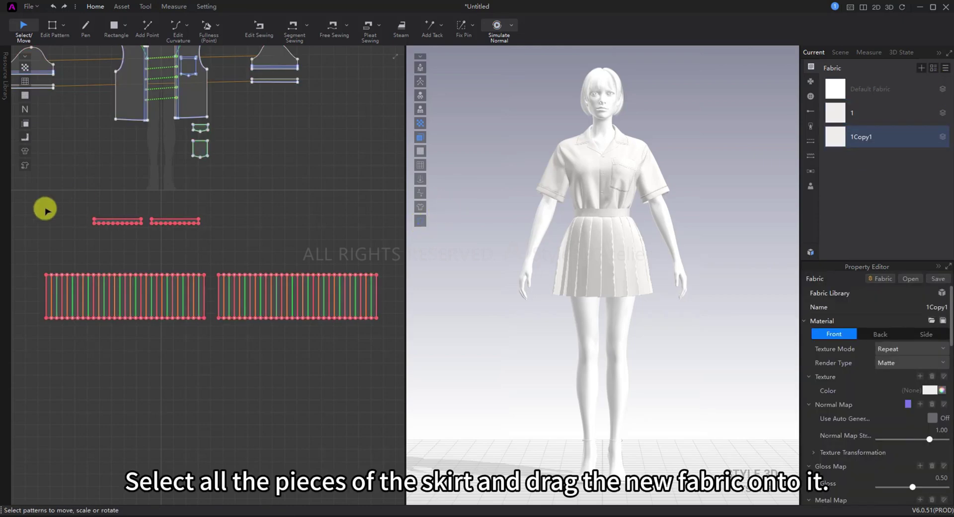
mouse_move(16, 200)
mouse_down()
mouse_move(299, 363)
mouse_move(418, 405)
mouse_up()
drag(837, 142, 411, 259)
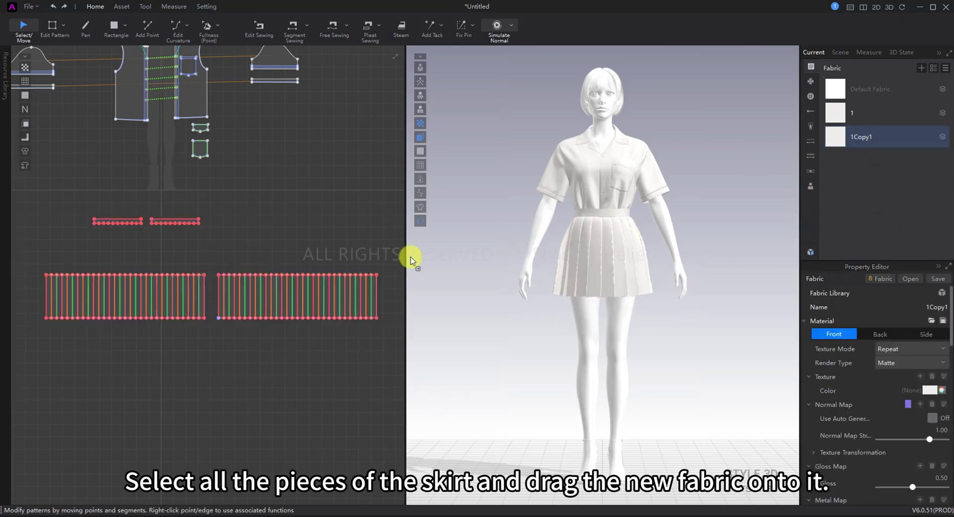
drag(317, 290, 317, 290)
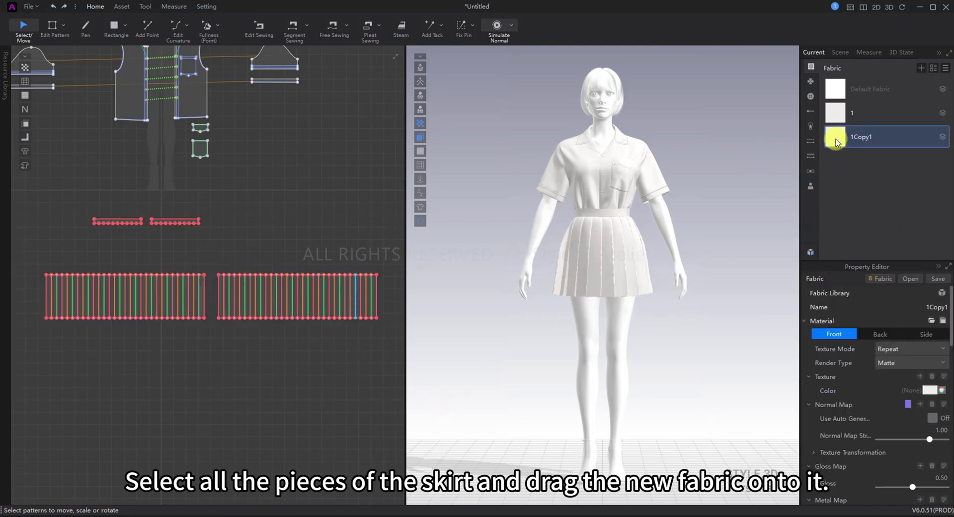
click(919, 377)
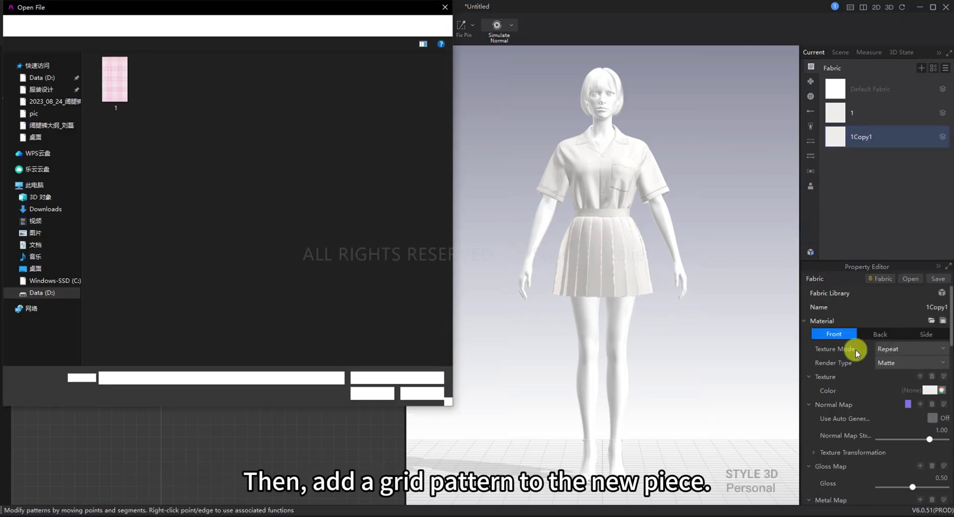
double_click(125, 84)
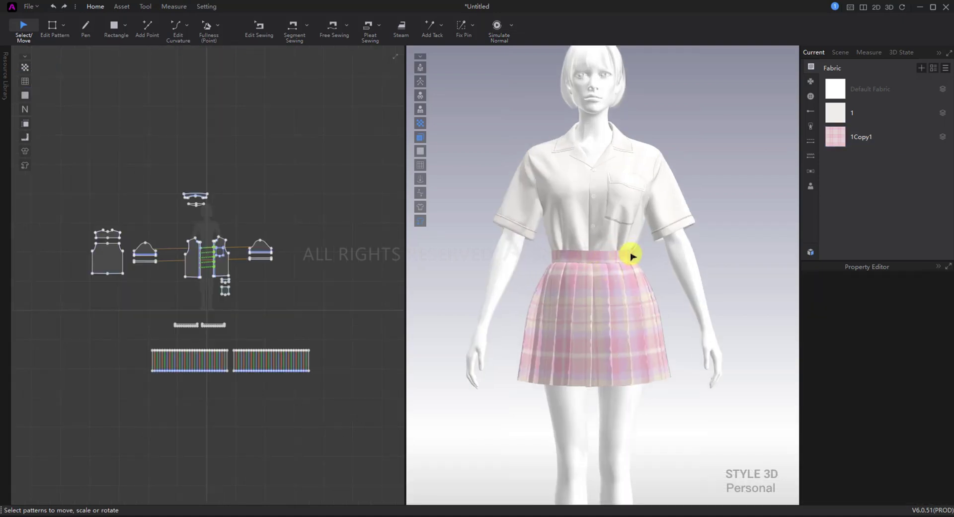
Step: Simulate and pull the shirt's front and back panels loosely out over the skirt waist
key(space)
click(651, 228)
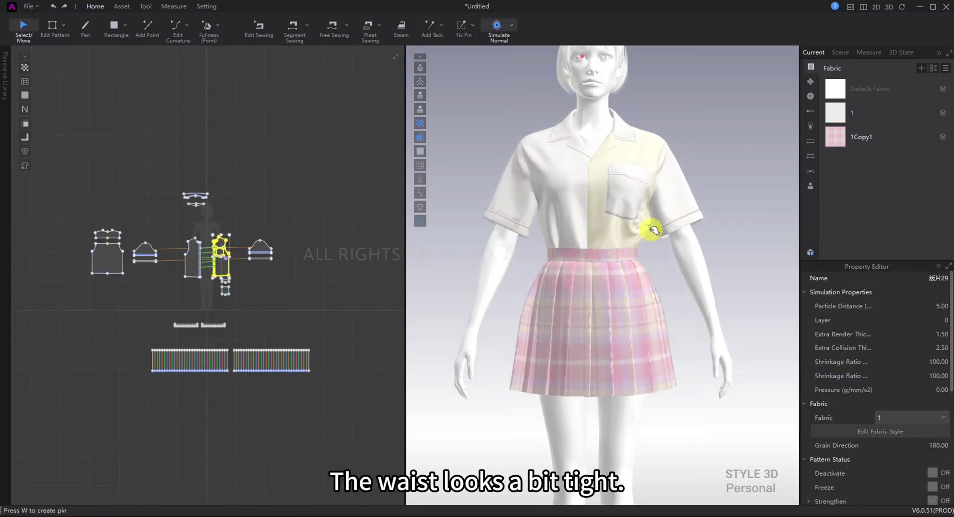
click(539, 229)
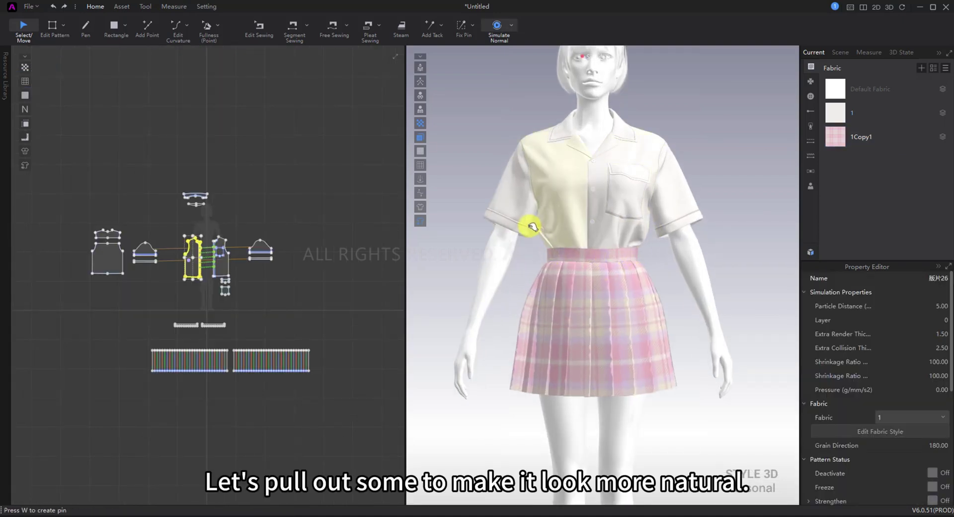
drag(528, 224, 530, 225)
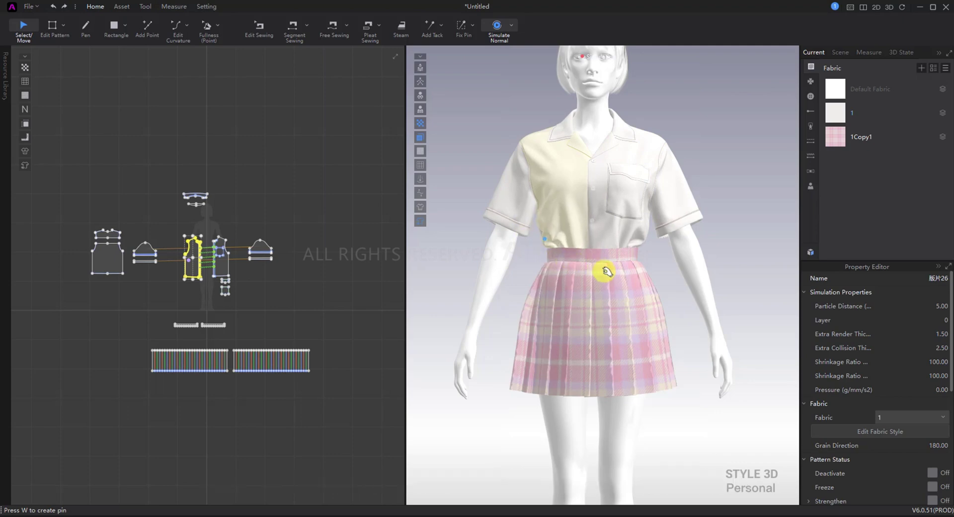
key(8)
drag(585, 206, 634, 199)
click(659, 239)
key(2)
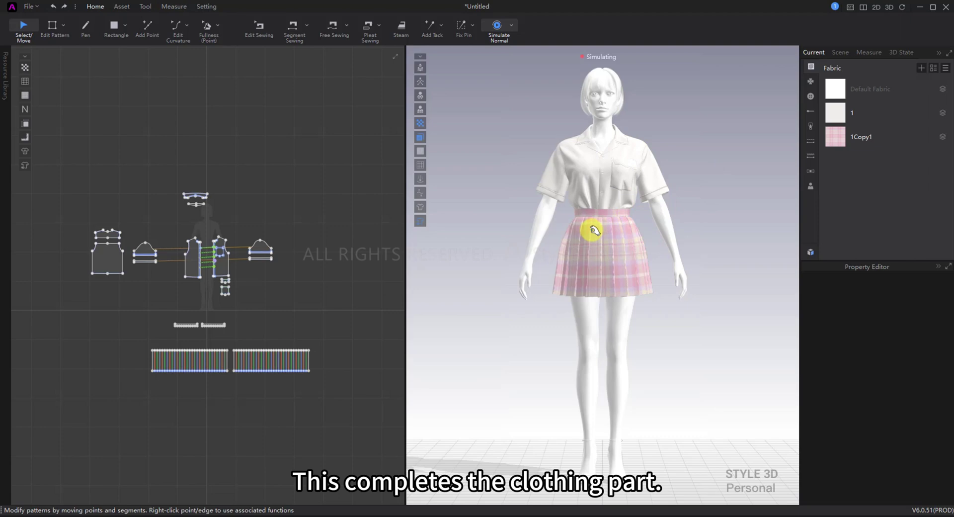
Step: Freeze all garment pieces in place and clear the selection
key(ctrl+a)
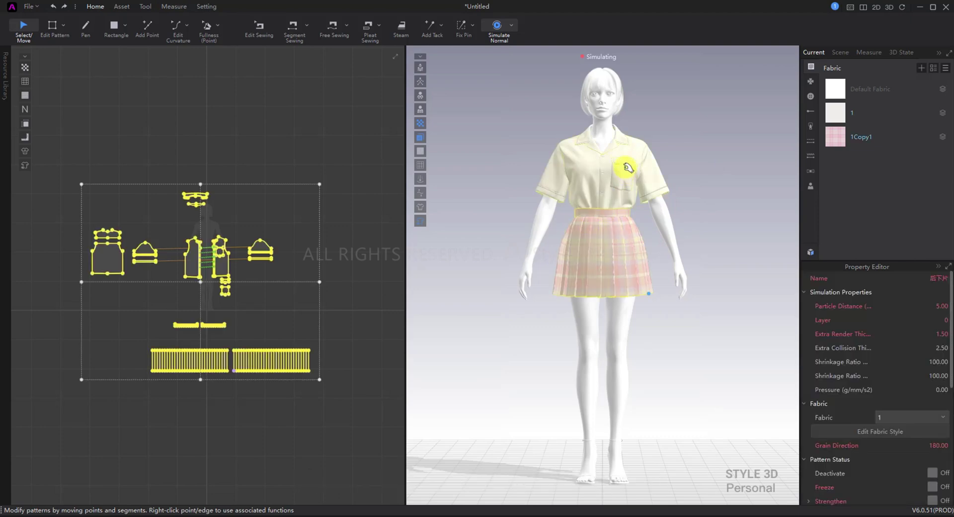
right_click(628, 167)
click(645, 251)
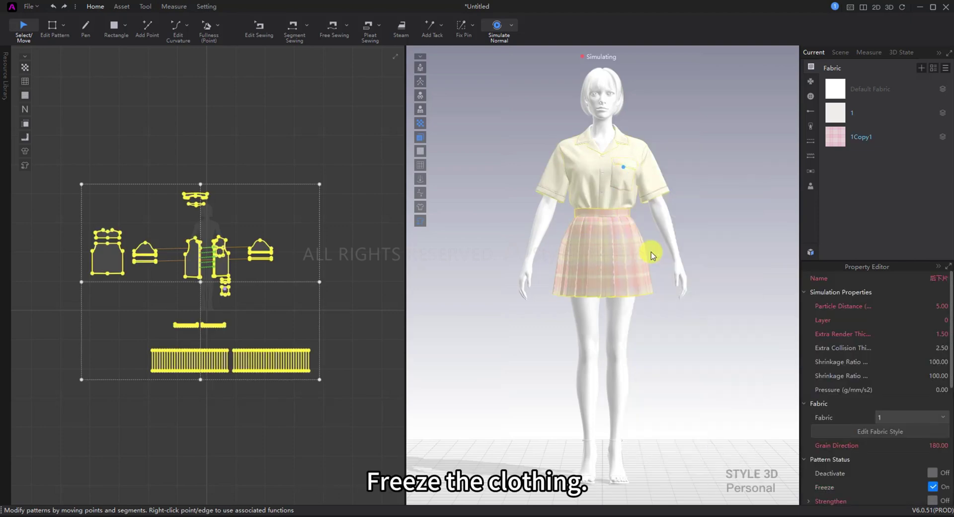
click(701, 135)
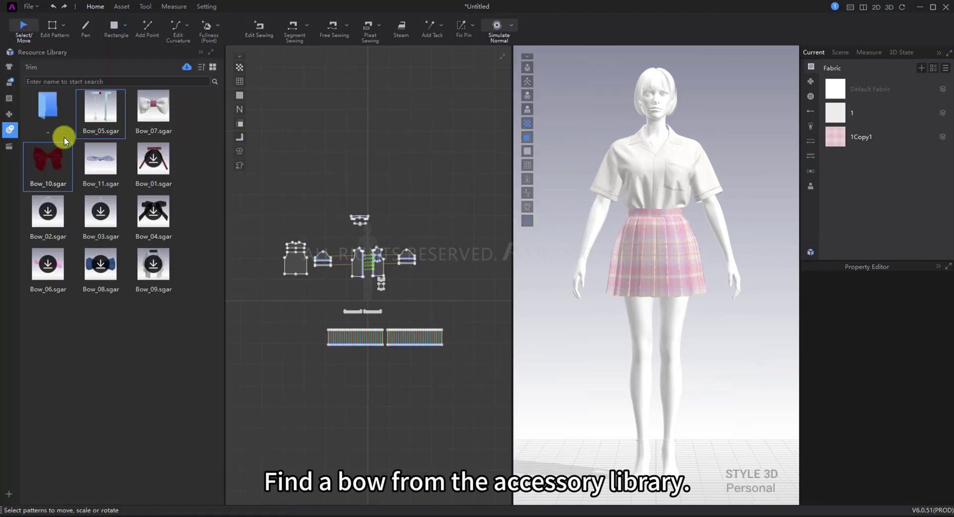
Step: Add the Bow_10 trim alongside the garment and move its pattern pieces right
drag(46, 163, 399, 217)
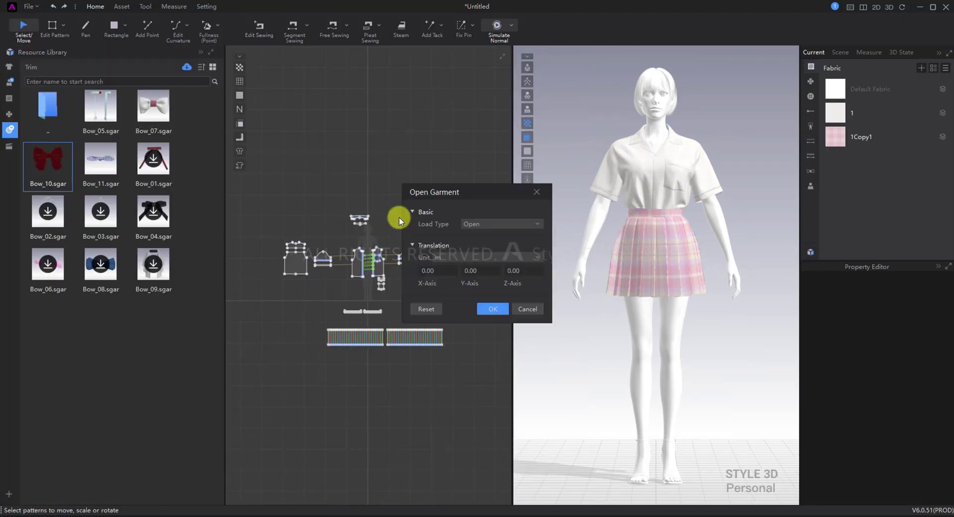
click(470, 224)
click(479, 240)
click(493, 309)
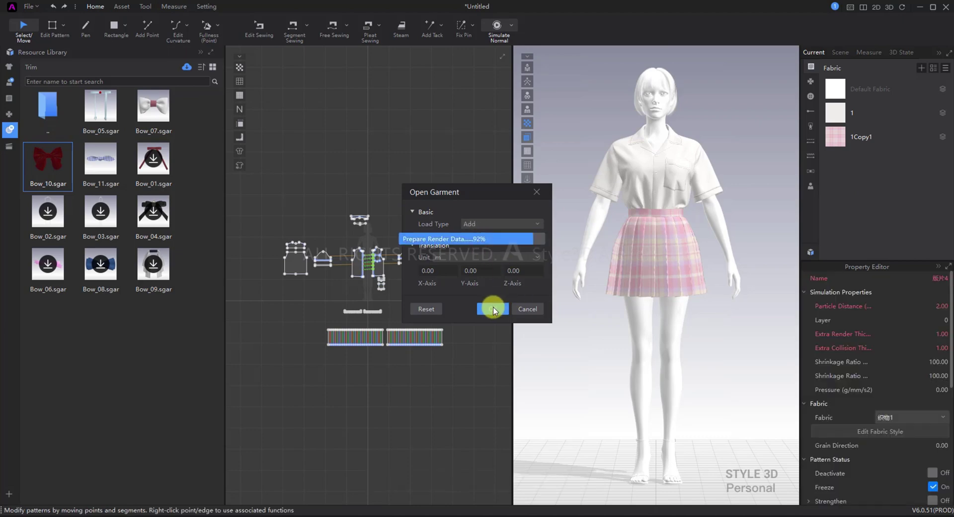
click(200, 52)
scroll(224, 200, up, 4)
drag(234, 167, 185, 216)
drag(214, 180, 304, 180)
scroll(558, 139, up, 3)
Step: Colour the bow's fabric 2 with pink sampled from the skirt
click(897, 161)
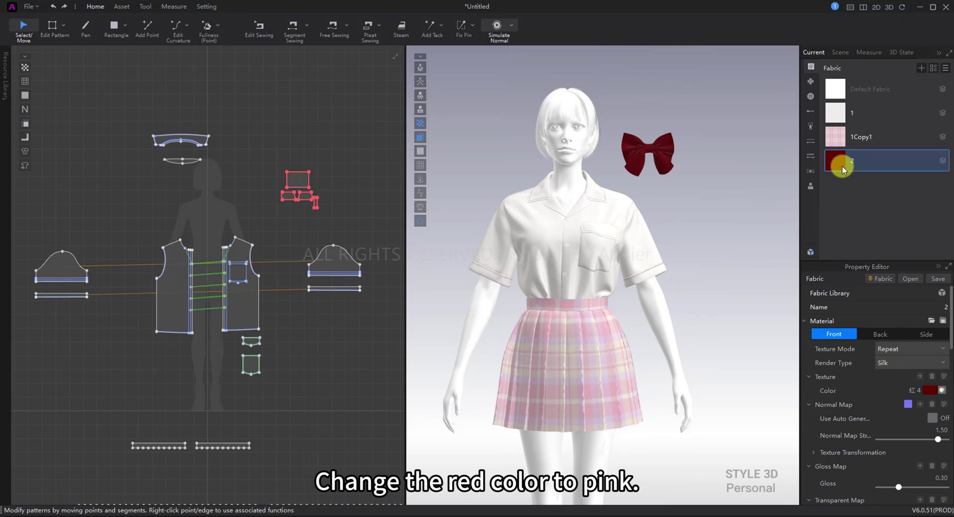
click(927, 392)
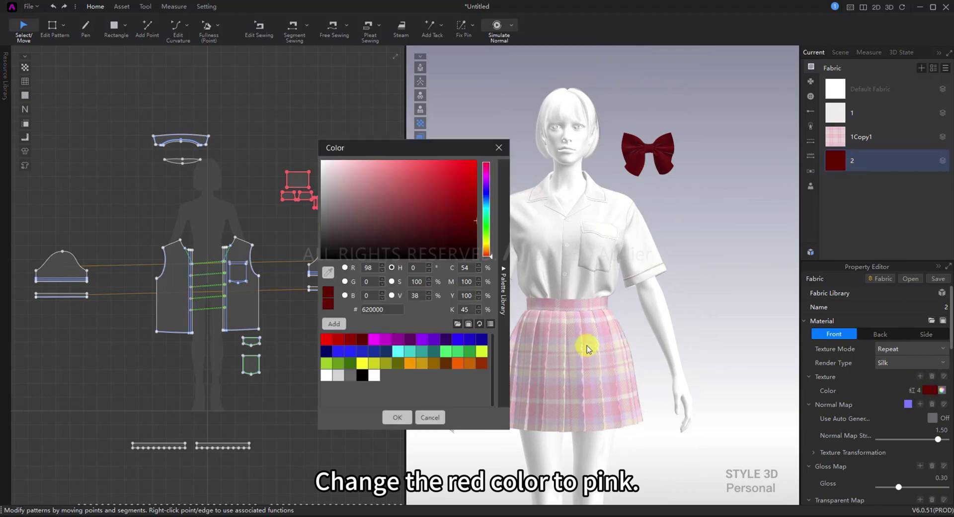
click(329, 276)
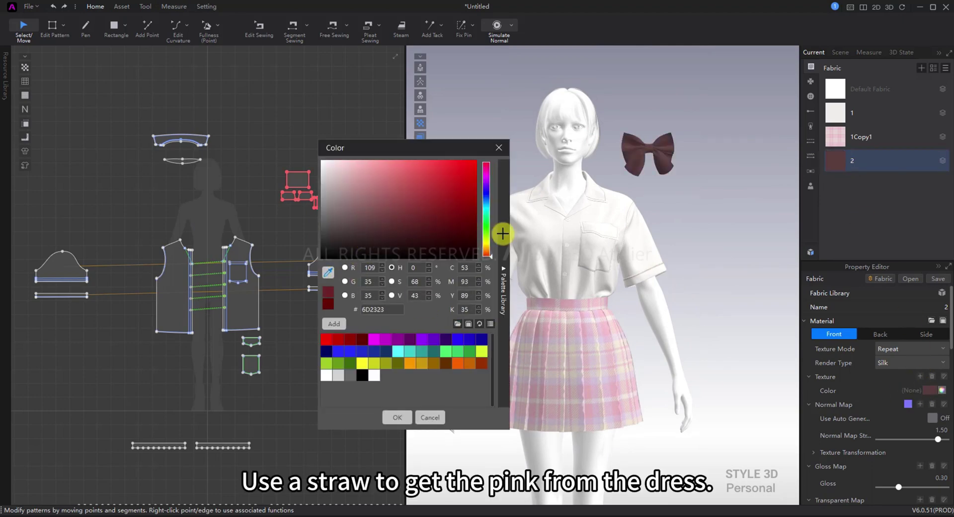
click(546, 320)
click(547, 315)
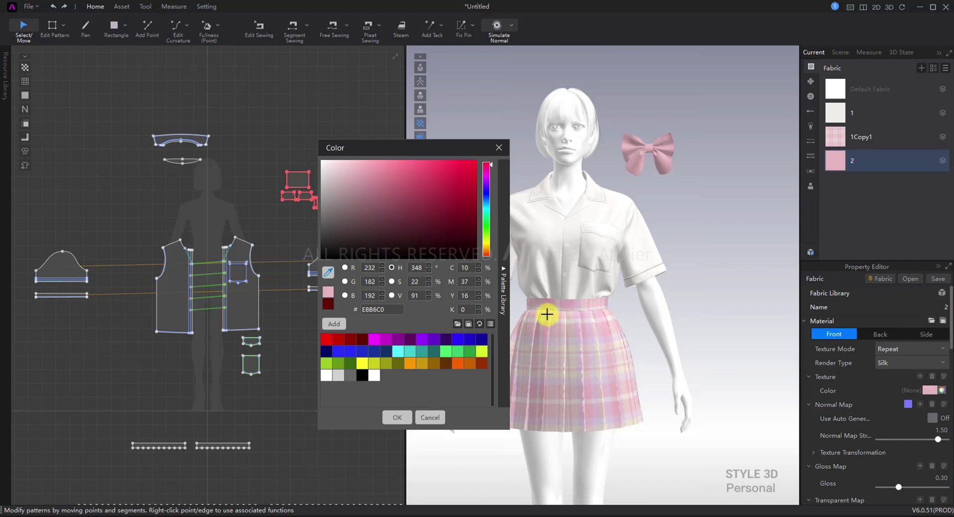
click(396, 417)
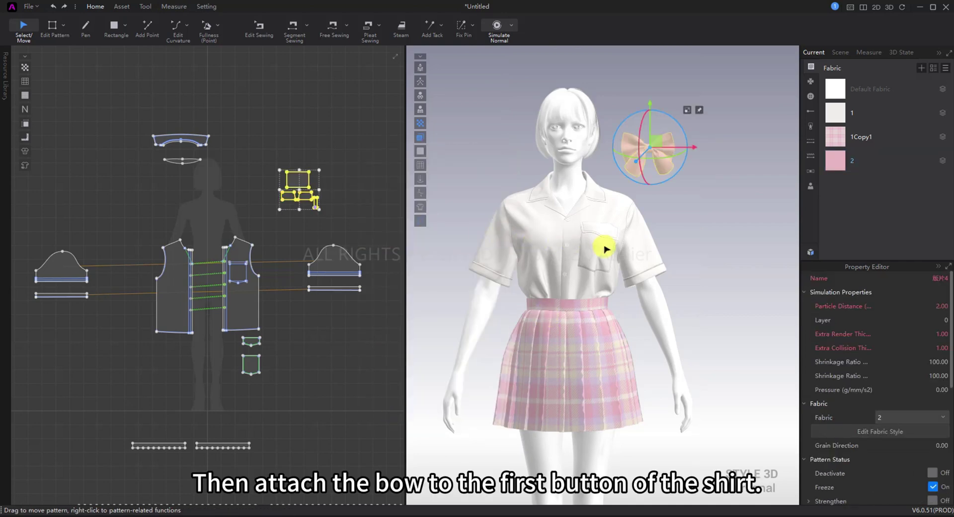
Step: Place the bow at the shirt collar and rotate it to face forward
click(700, 110)
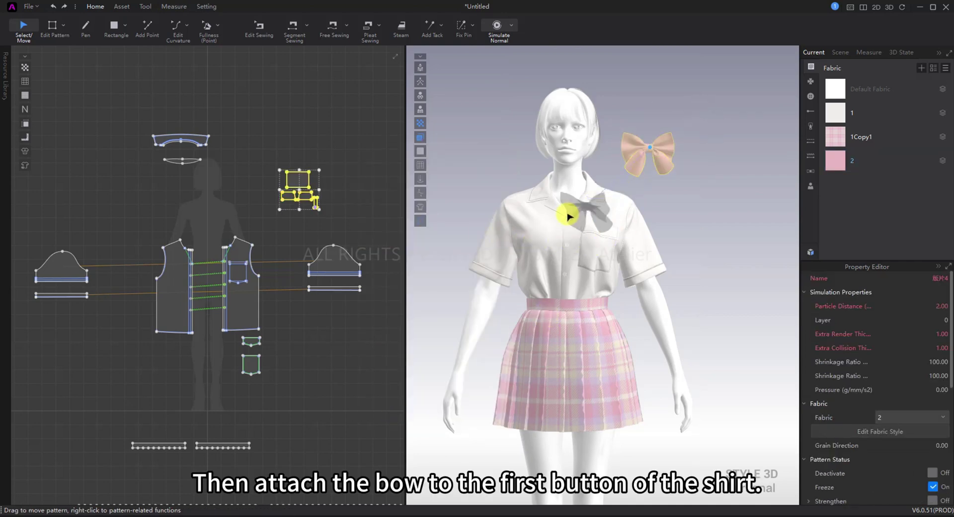
scroll(547, 188, up, 3)
click(546, 188)
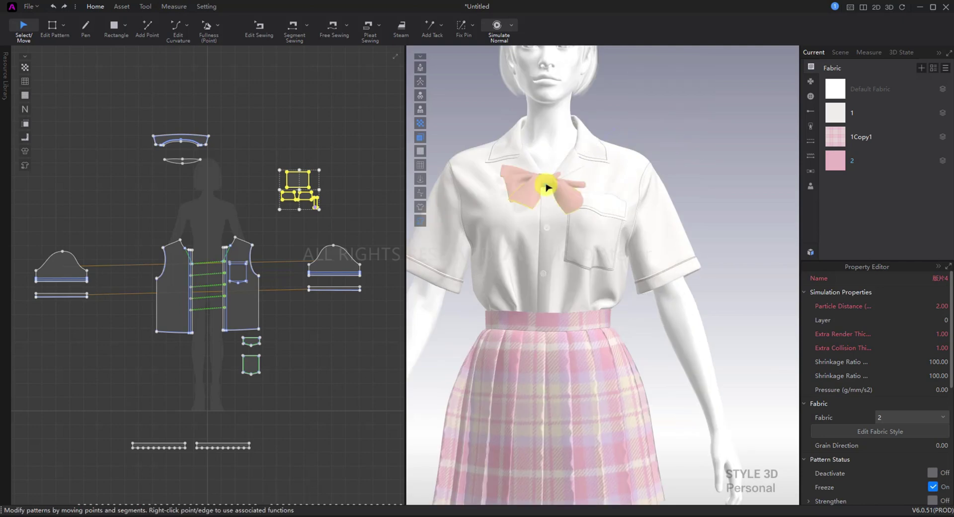
middle_drag(547, 188, 604, 204)
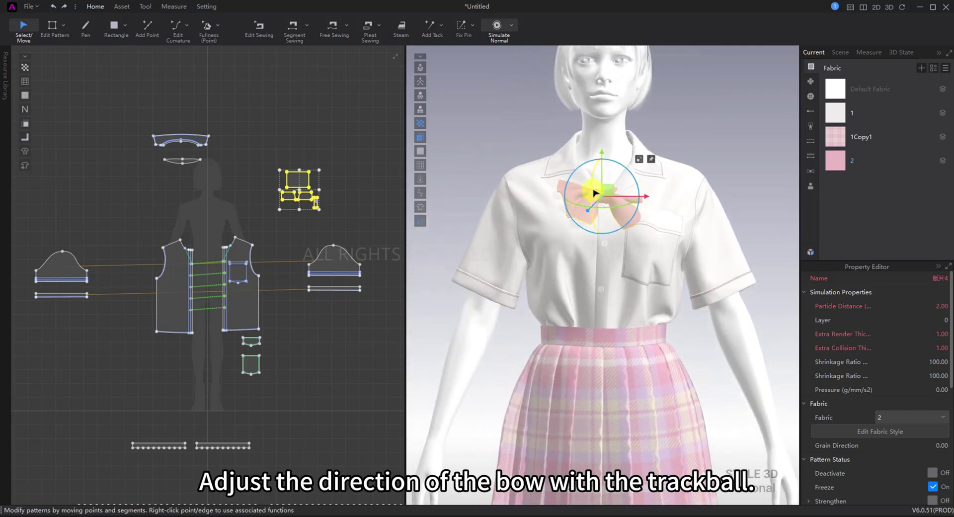
drag(591, 195, 591, 197)
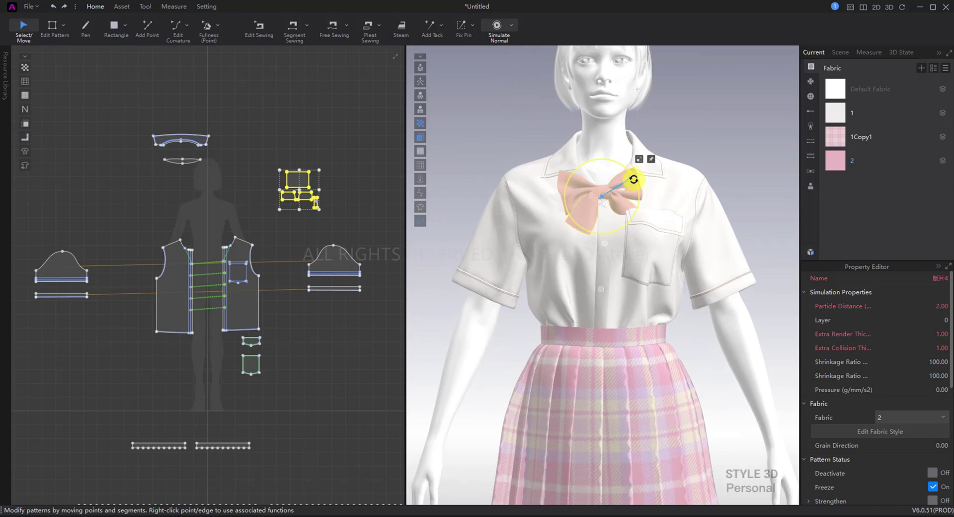
drag(634, 180, 634, 187)
drag(599, 252, 595, 242)
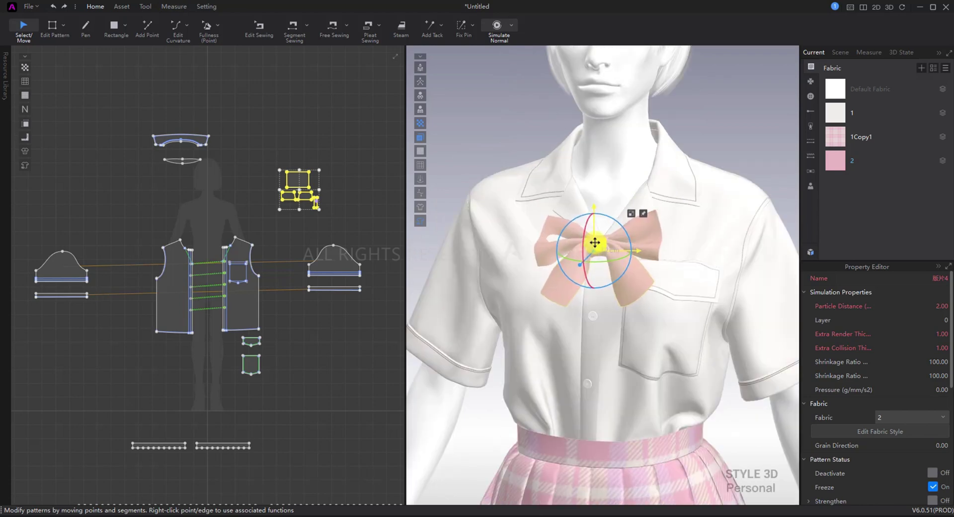
Step: Scale the bow down to a suitable size
scroll(596, 241, down, 5)
scroll(347, 194, up, 5)
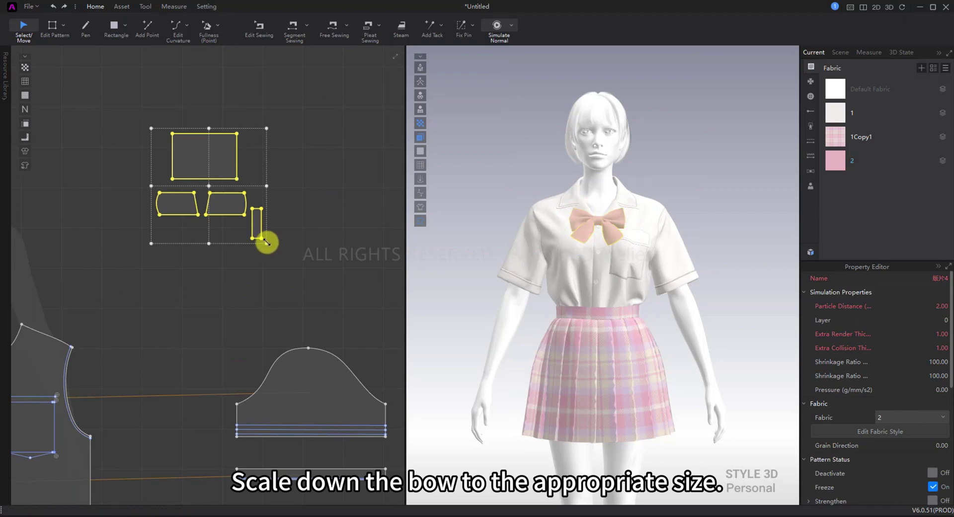
drag(267, 243, 253, 222)
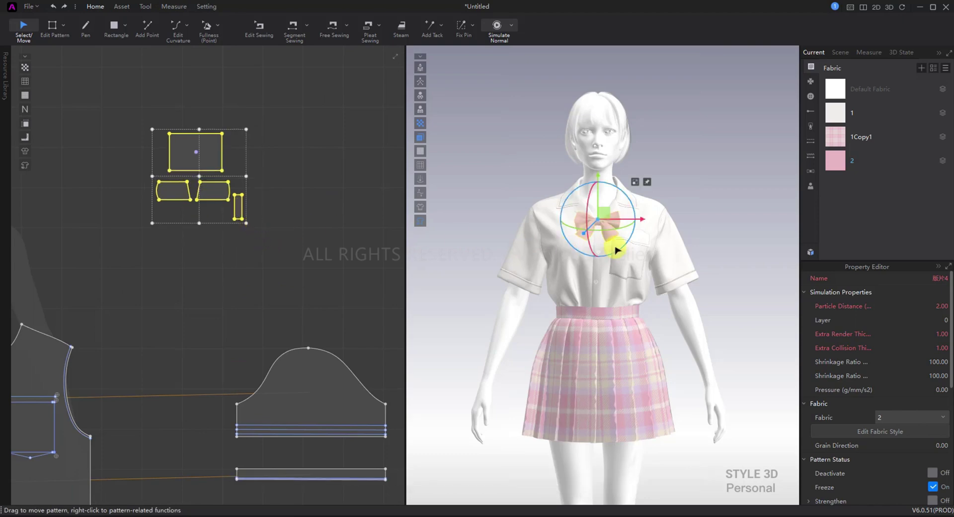
scroll(617, 250, up, 5)
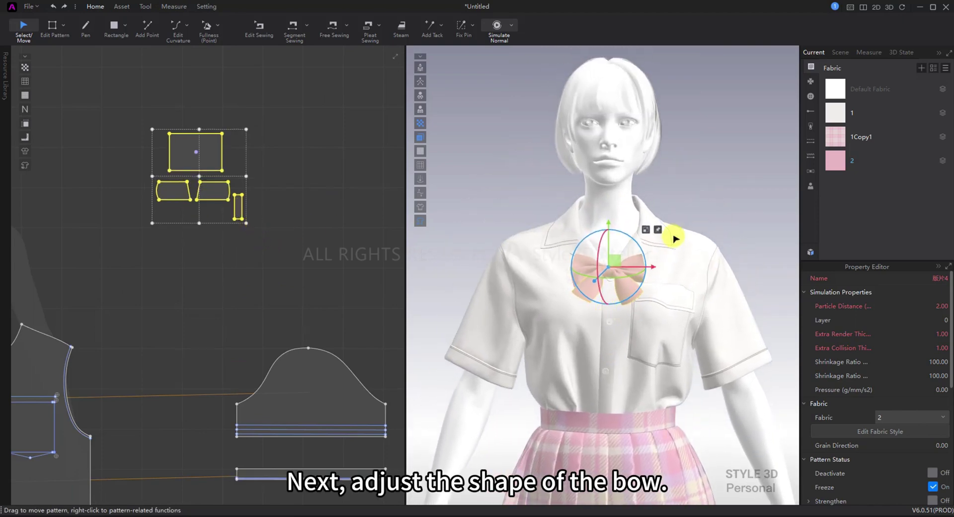
scroll(604, 271, up, 5)
scroll(219, 229, up, 5)
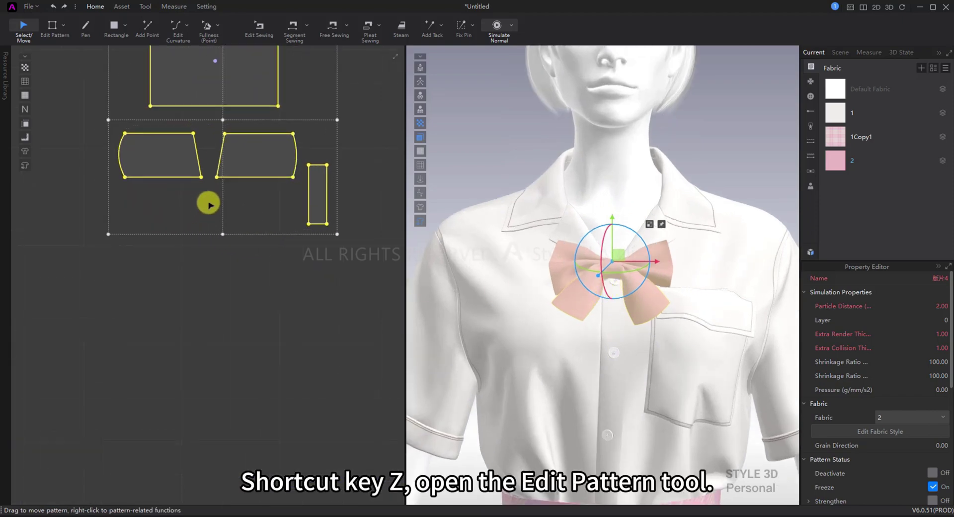
Step: Pull the right bow piece's top corner outward to lengthen it
middle_drag(202, 230, 215, 395)
scroll(264, 309, up, 2)
key(z)
drag(317, 297, 353, 299)
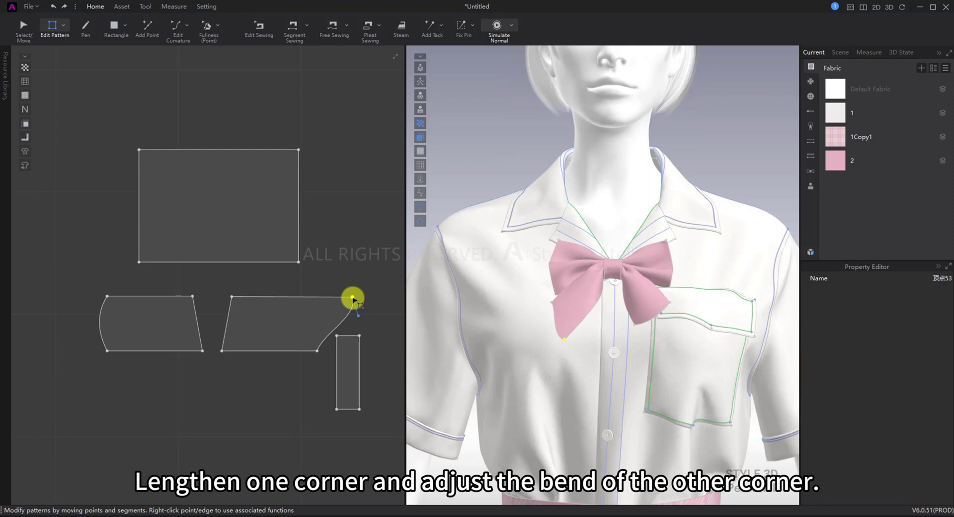
click(317, 350)
click(329, 336)
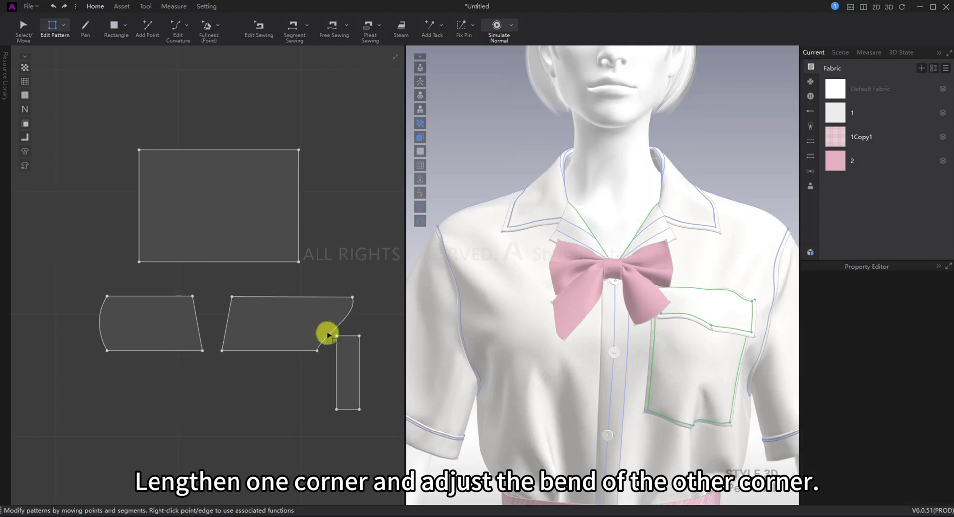
click(323, 337)
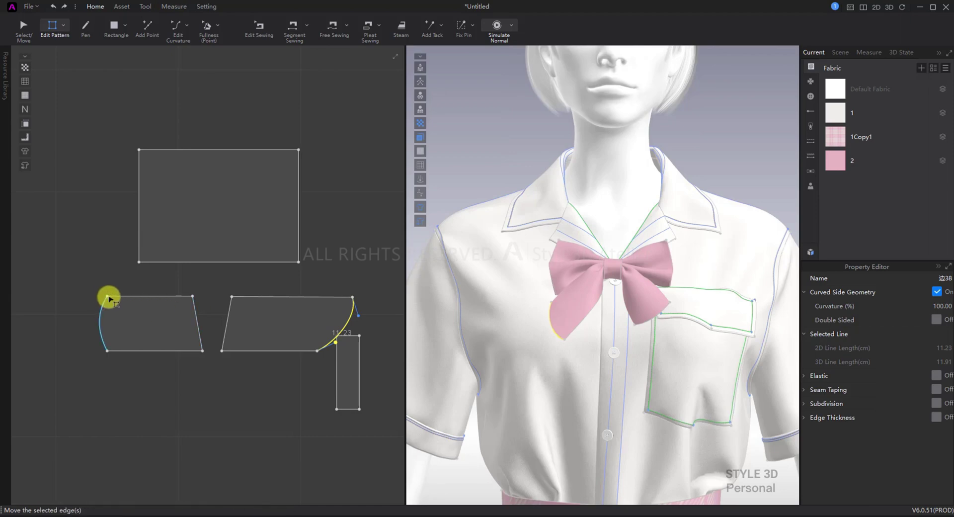
Step: Drag the left bow piece's top corner outward and curve its outer edge to match the right piece
drag(106, 298, 82, 300)
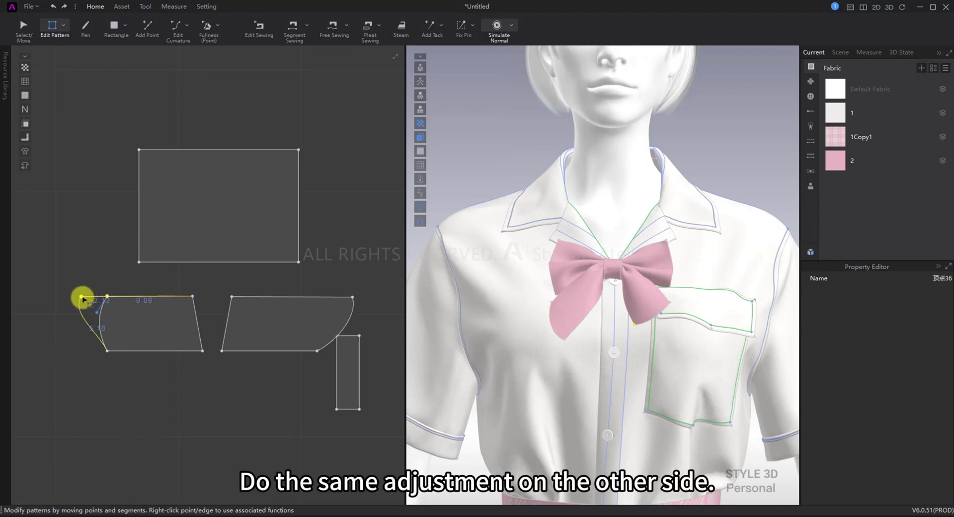
click(105, 350)
click(94, 334)
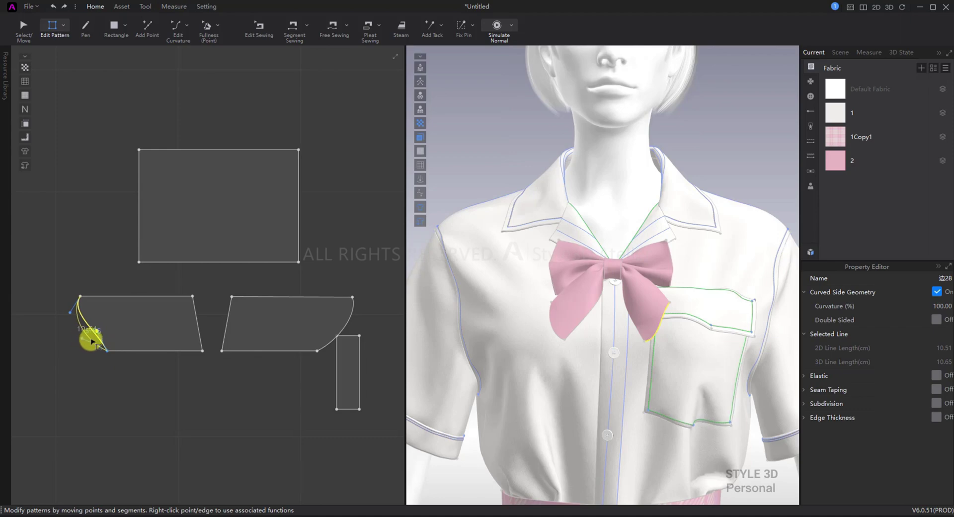
drag(91, 339, 90, 339)
drag(80, 297, 72, 298)
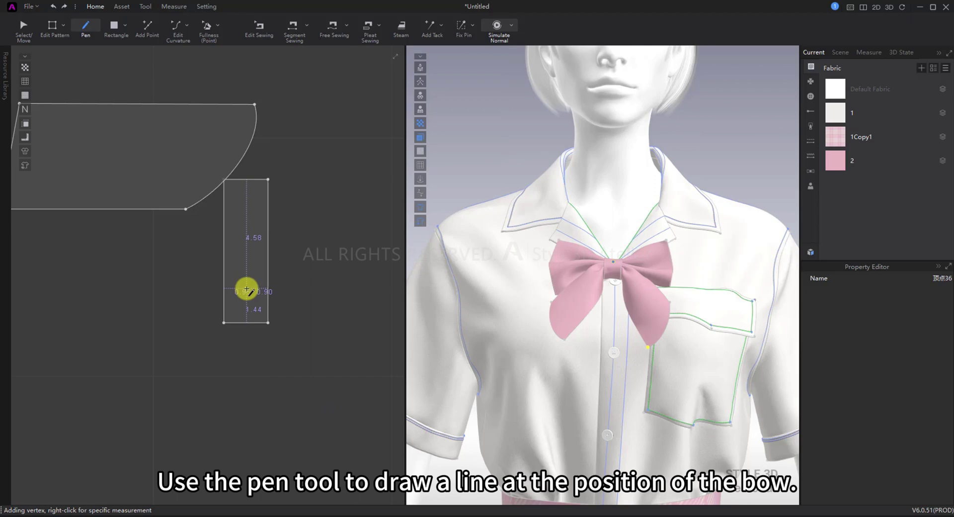
Step: Draw a short vertical internal line on the bow's knot piece with the Pen tool
click(246, 293)
scroll(247, 293, up, 2)
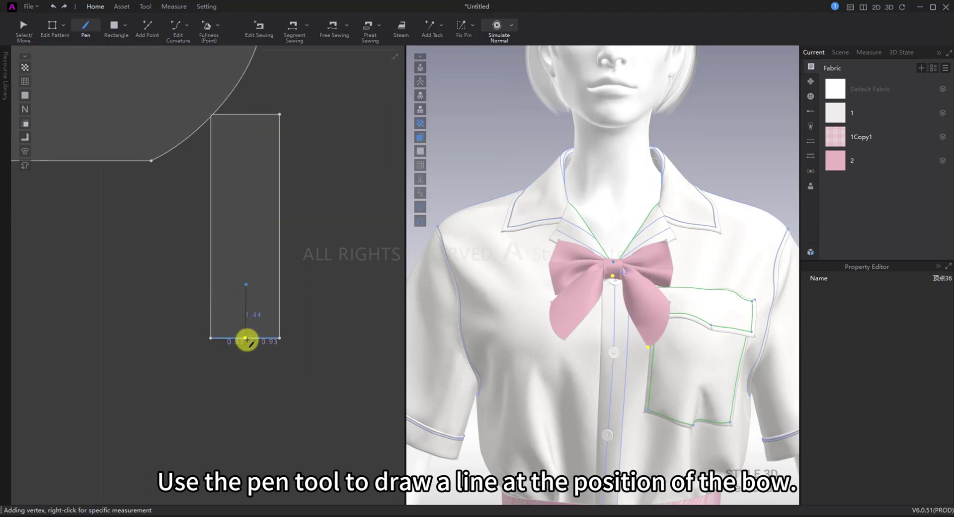
drag(244, 343, 244, 340)
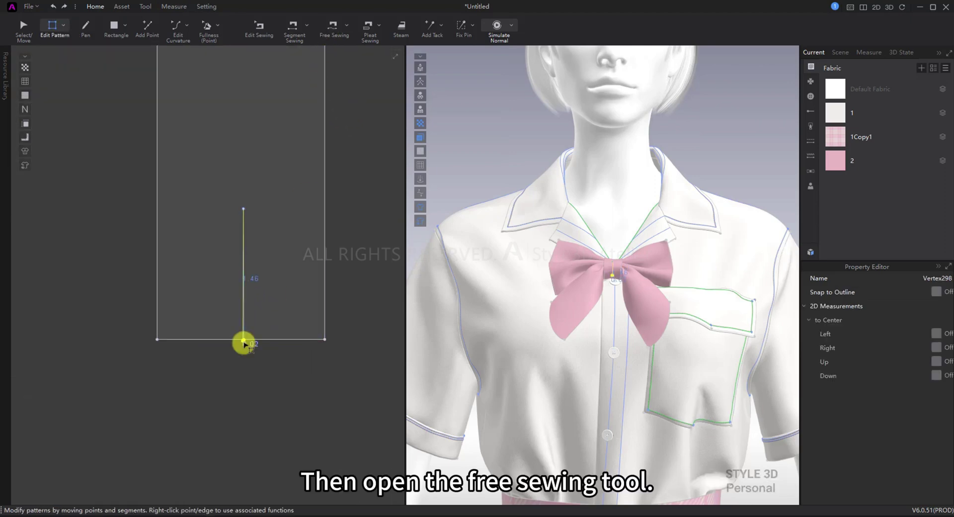
Step: Free-sew the knot piece's internal line to the first-button point on the shirt front
click(333, 27)
click(243, 213)
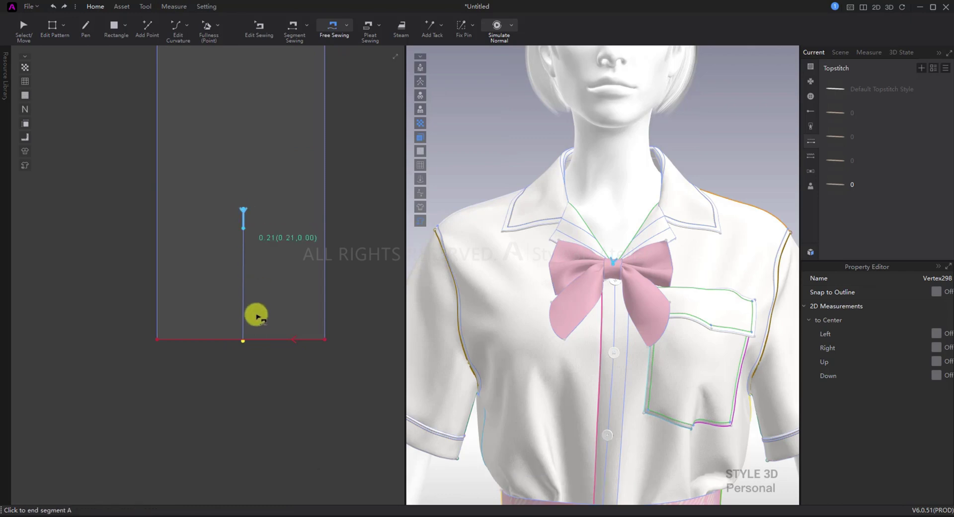
scroll(247, 348, down, 8)
middle_drag(247, 348, 316, 177)
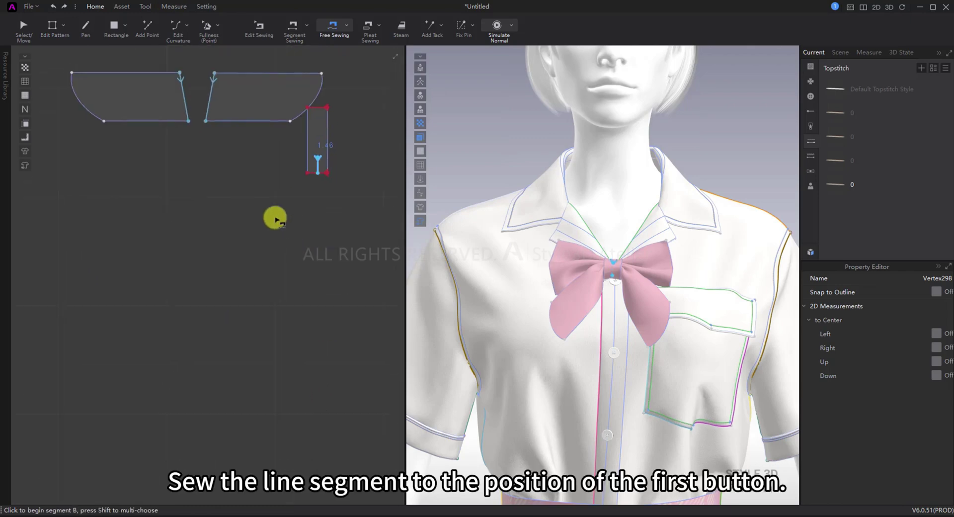
scroll(293, 343, down, 7)
middle_drag(299, 332, 400, 236)
scroll(234, 335, up, 5)
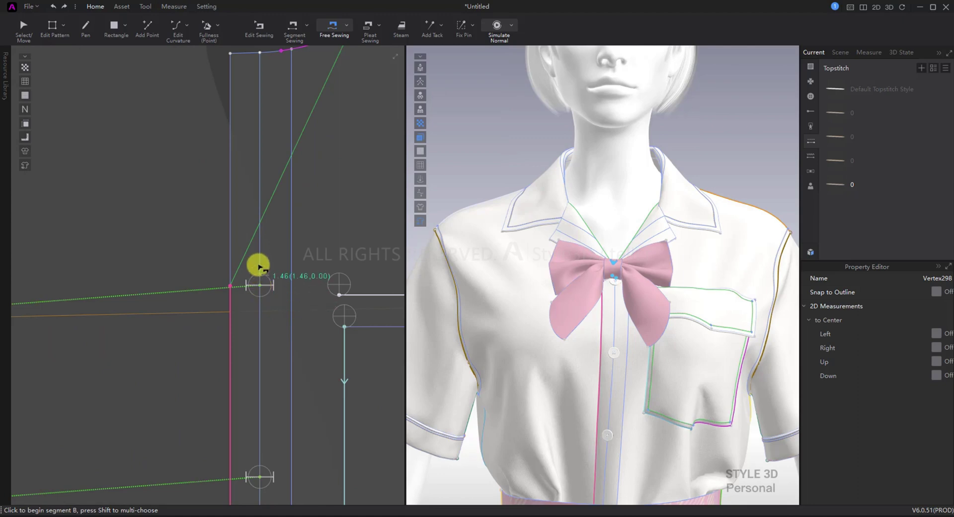
click(265, 298)
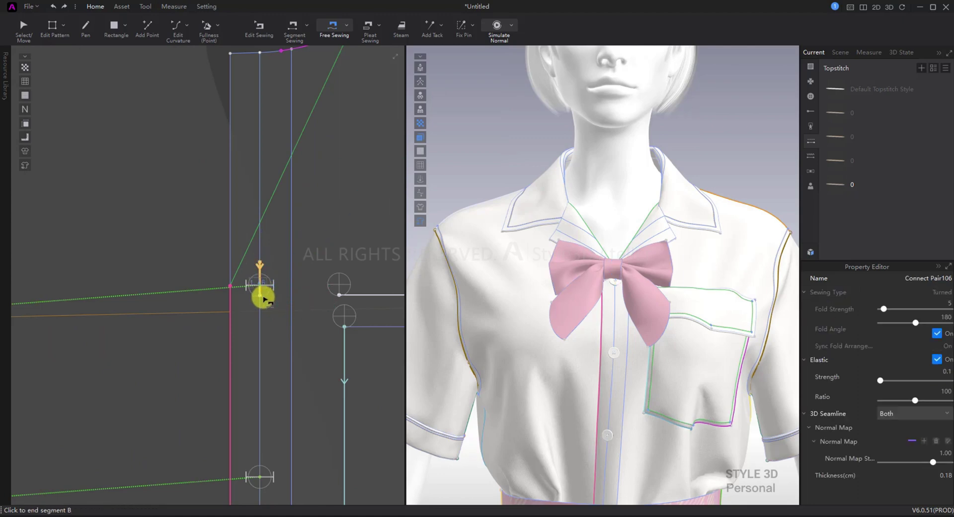
Step: Turn on effect colour display and unfreeze the bow pieces
key(b)
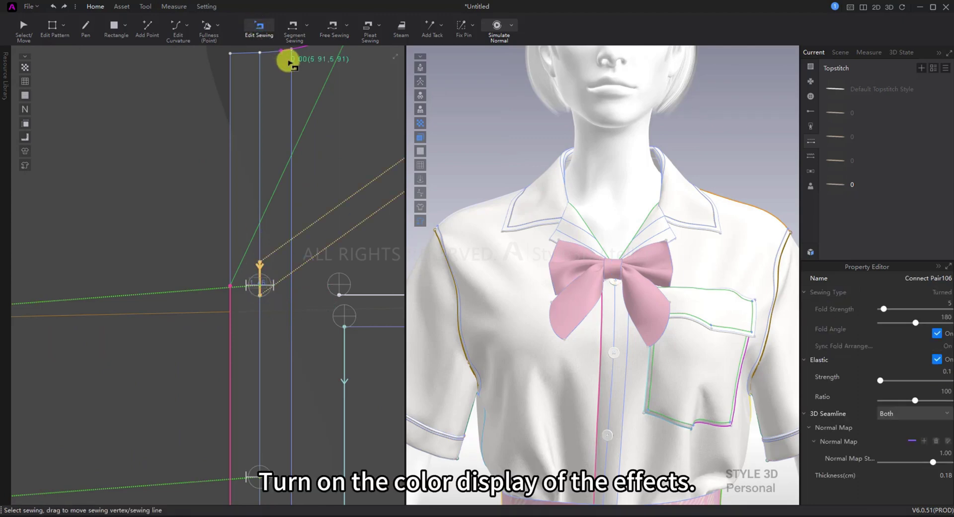
click(419, 223)
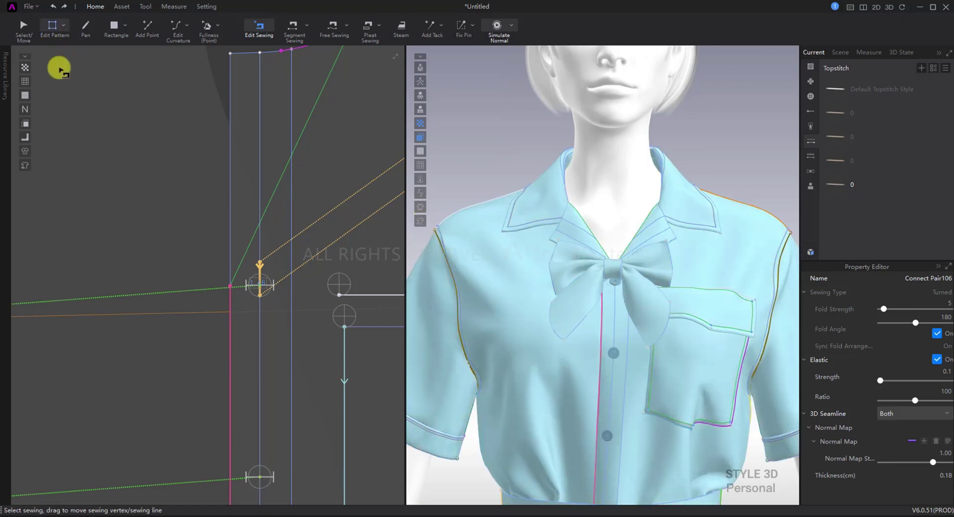
click(20, 36)
scroll(238, 187, down, 10)
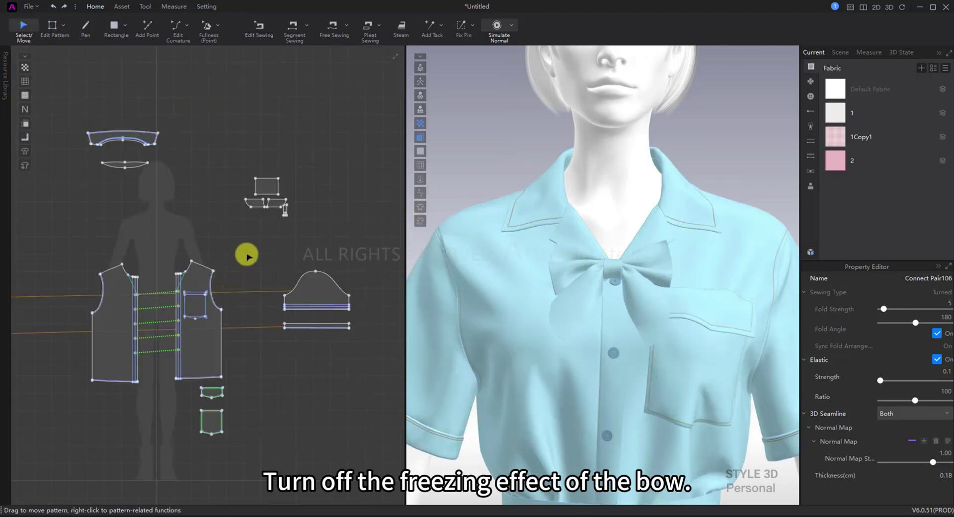
click(286, 195)
right_click(234, 227)
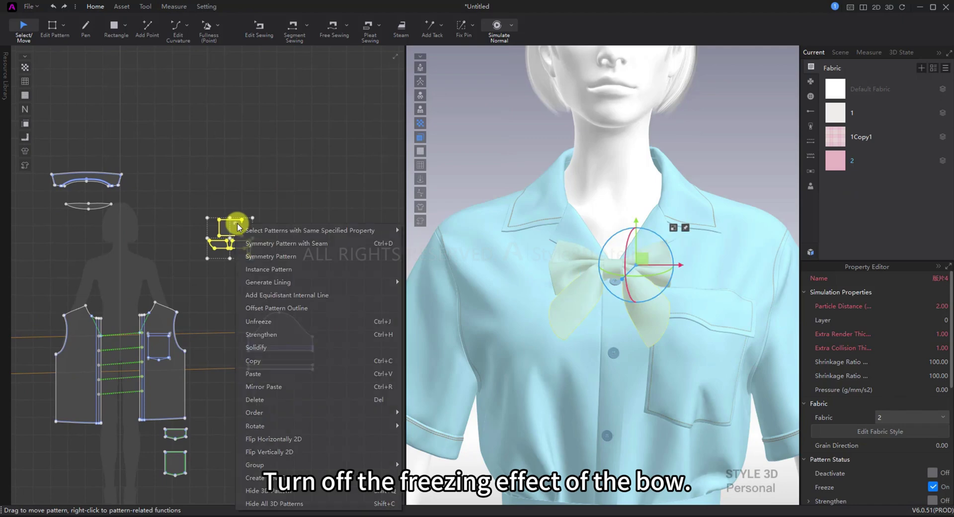
click(277, 321)
Step: Strengthen and then solidify the bow in the 3D view
right_click(649, 261)
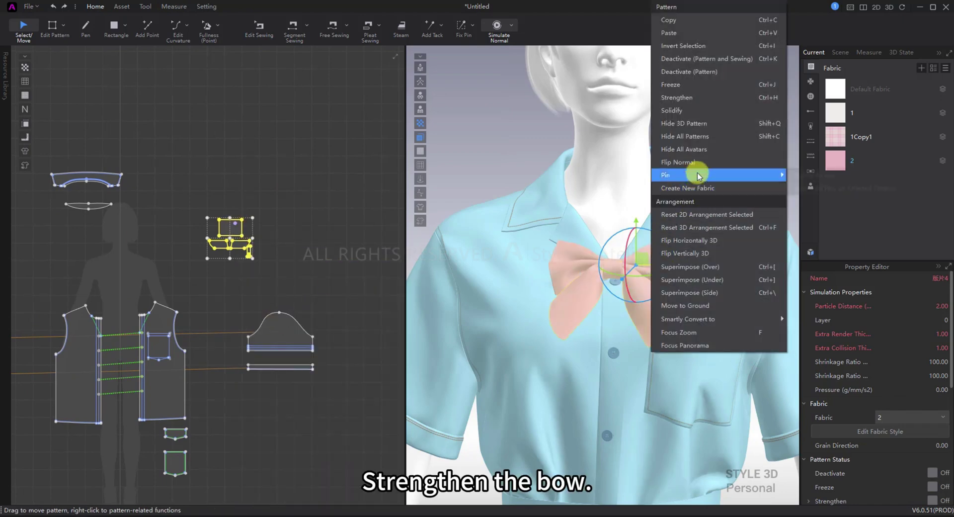
click(681, 97)
right_click(663, 230)
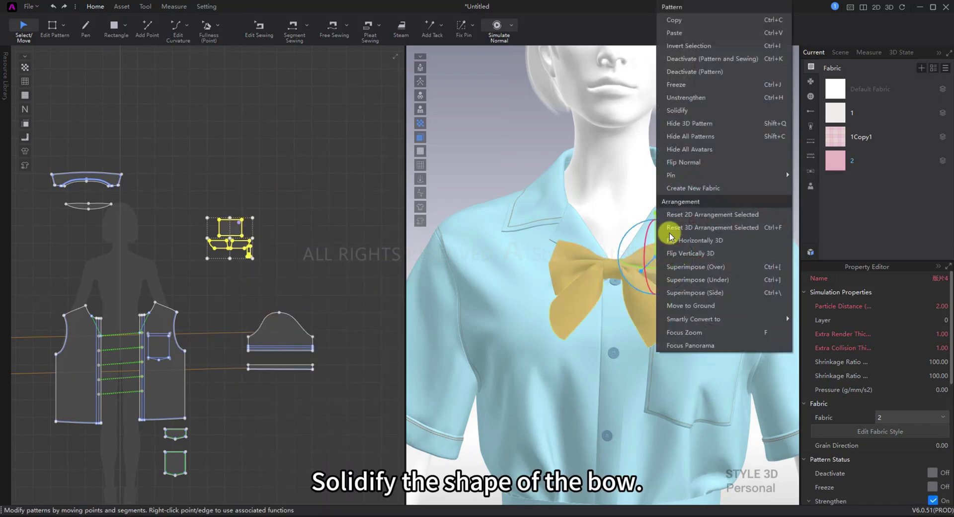
click(691, 111)
scroll(642, 271, up, 3)
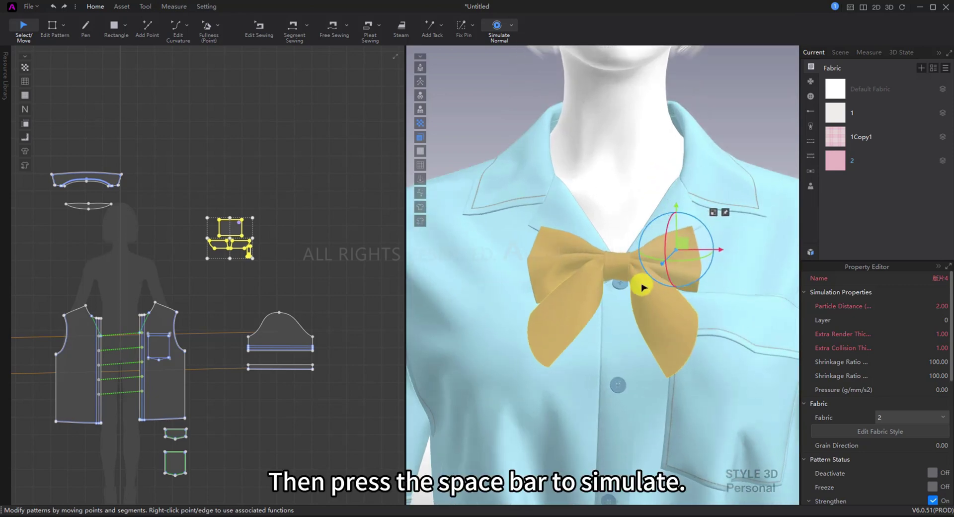
Step: Simulate while pulling the bow's wings and tails into a neat, symmetrical knot at the collar
key(space)
drag(643, 283, 605, 283)
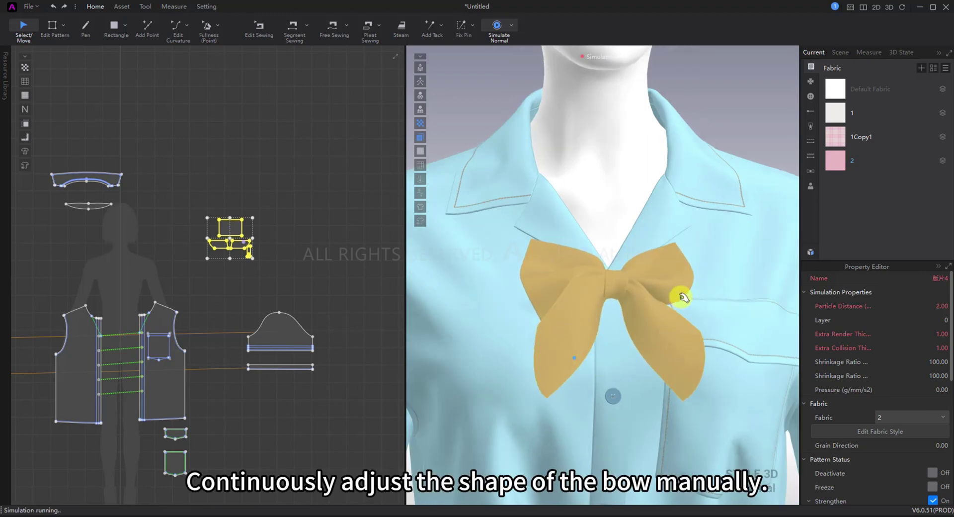
drag(685, 297, 599, 364)
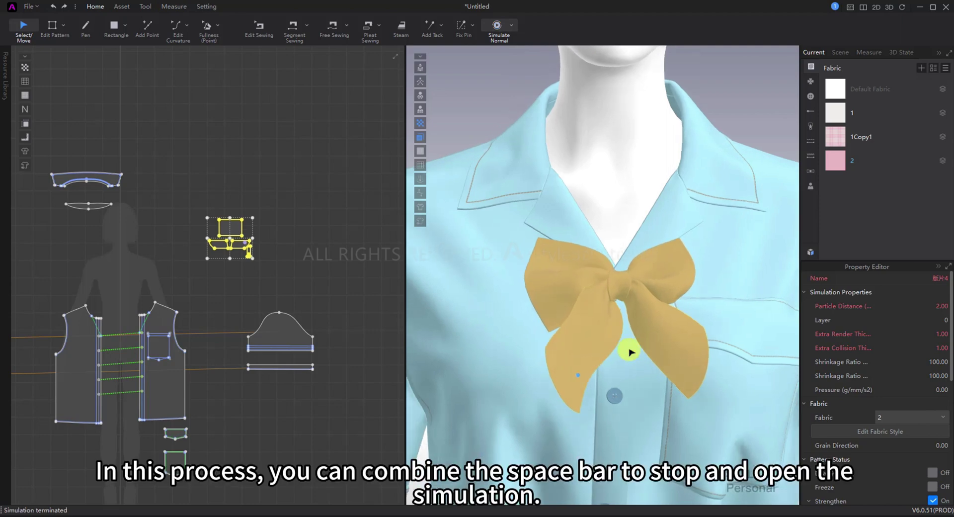
right_drag(629, 350, 624, 341)
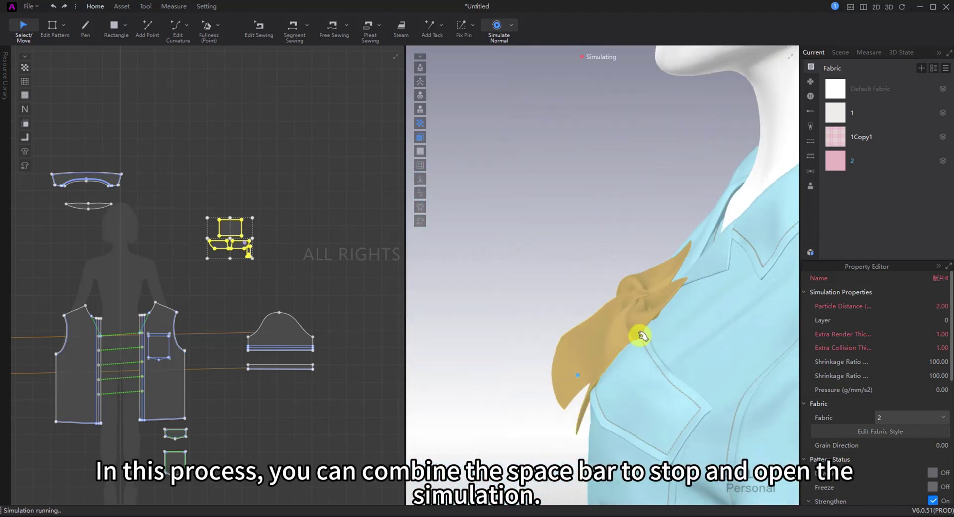
drag(642, 336, 614, 347)
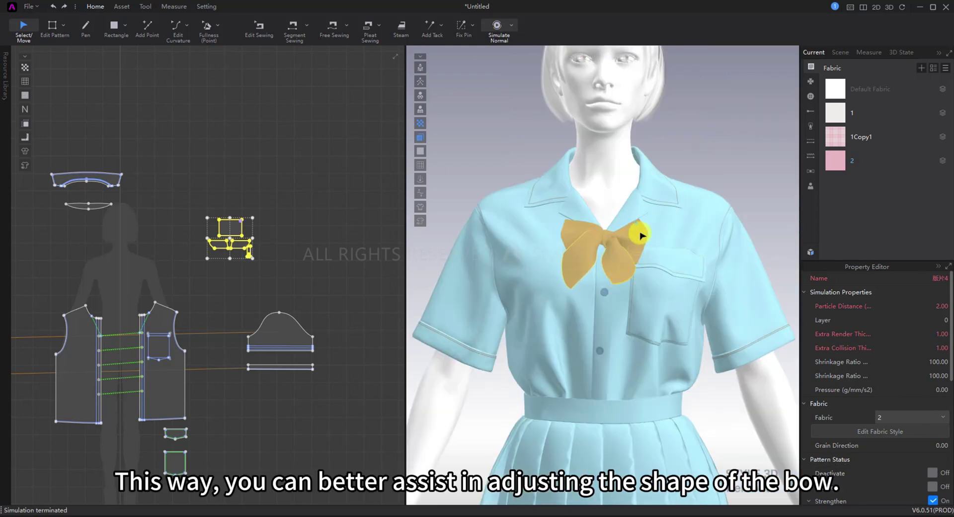
mouse_move(641, 236)
mouse_down()
mouse_move(641, 217)
mouse_move(638, 239)
mouse_up()
key(space)
Step: Select all garment pieces, turn off Strengthen and Freeze, and switch to the front view
click(716, 159)
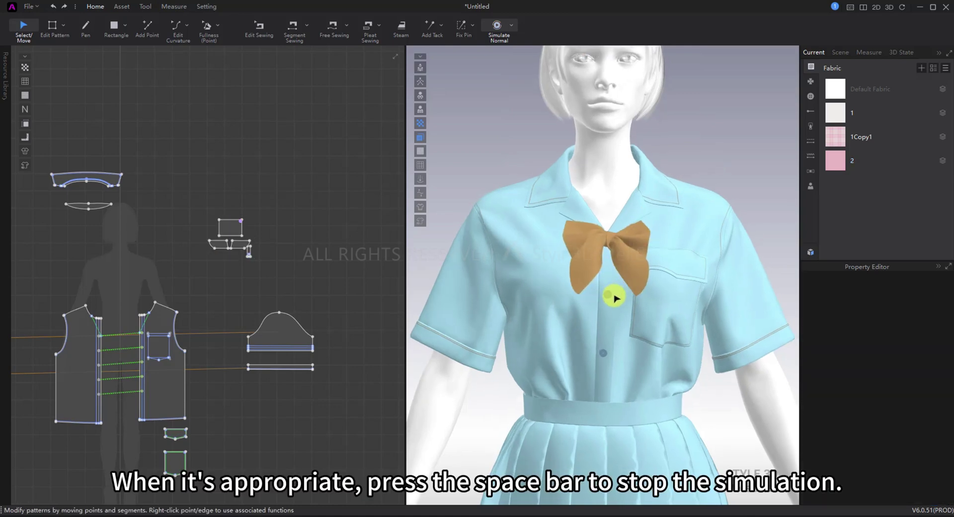
scroll(608, 295, down, 5)
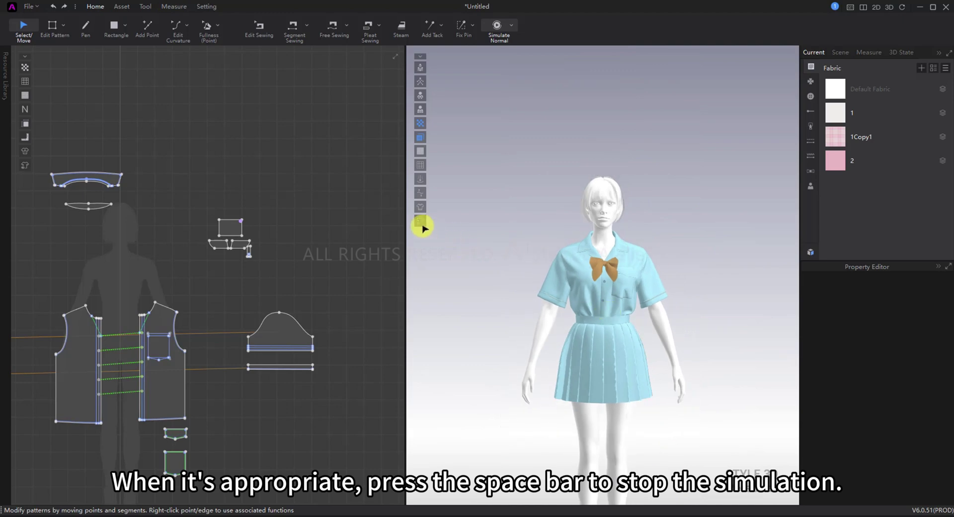
key(ctrl+a)
right_click(637, 267)
click(669, 87)
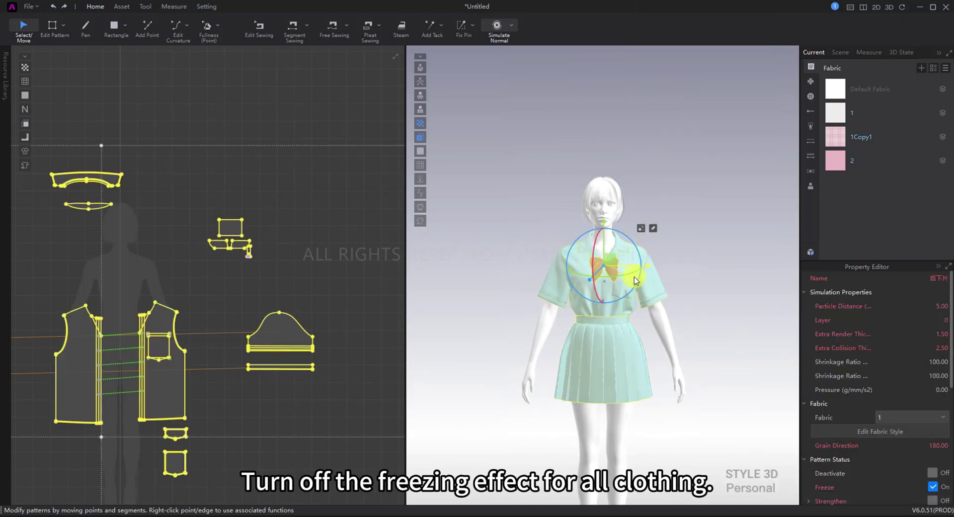
right_click(616, 276)
click(655, 98)
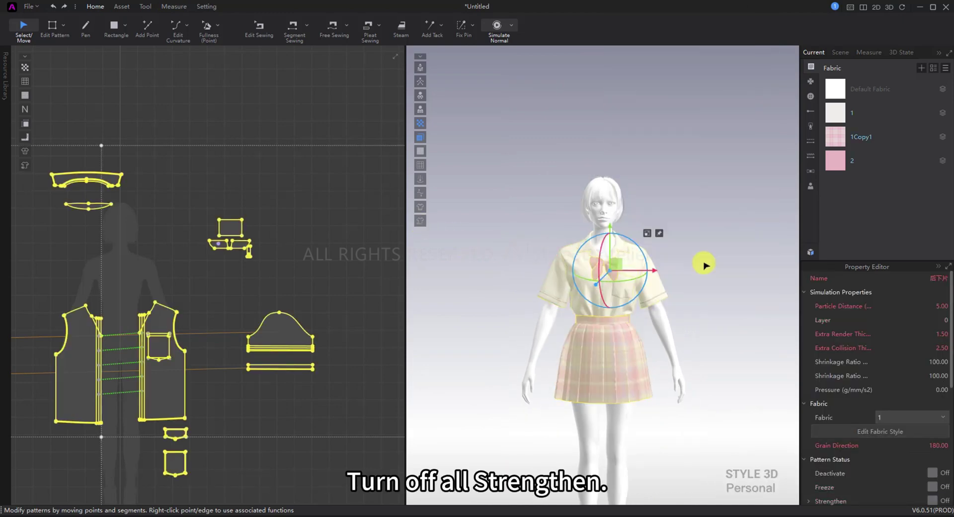
key(2)
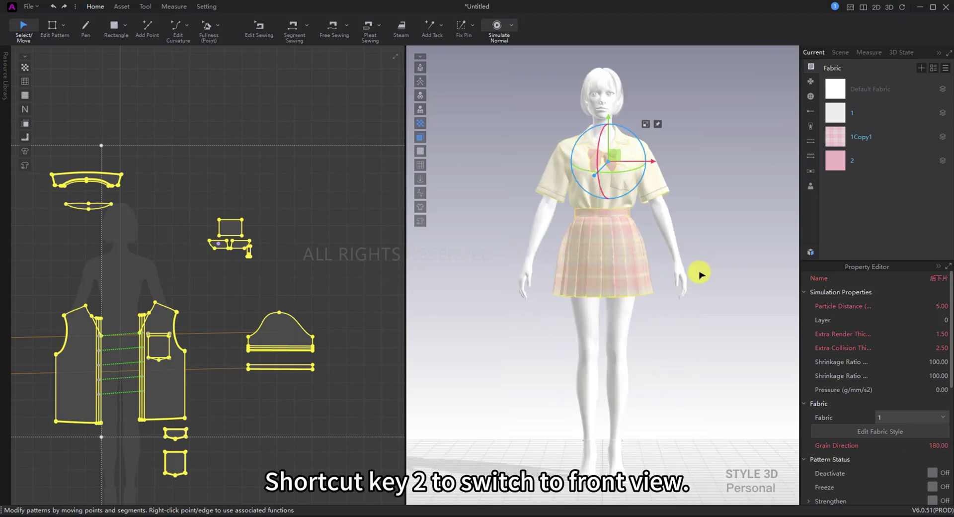
click(698, 289)
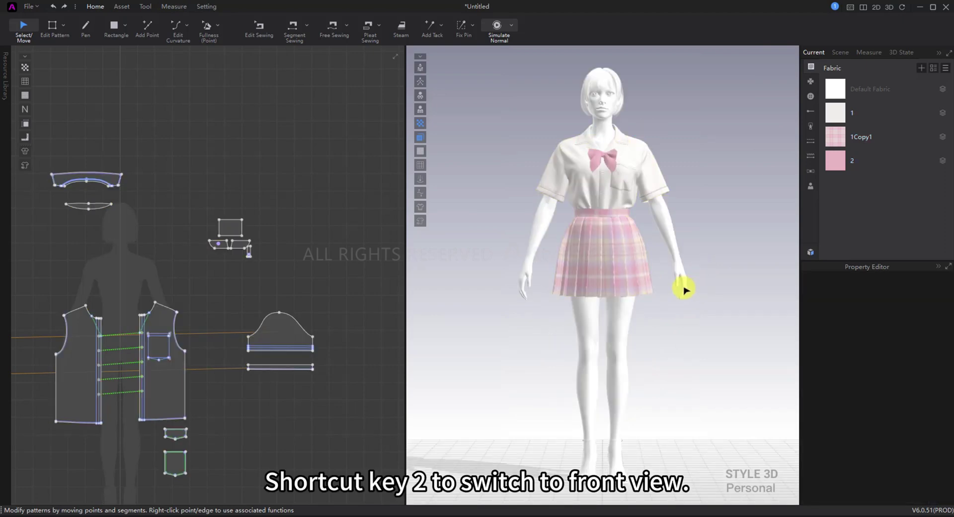
right_drag(622, 383, 742, 386)
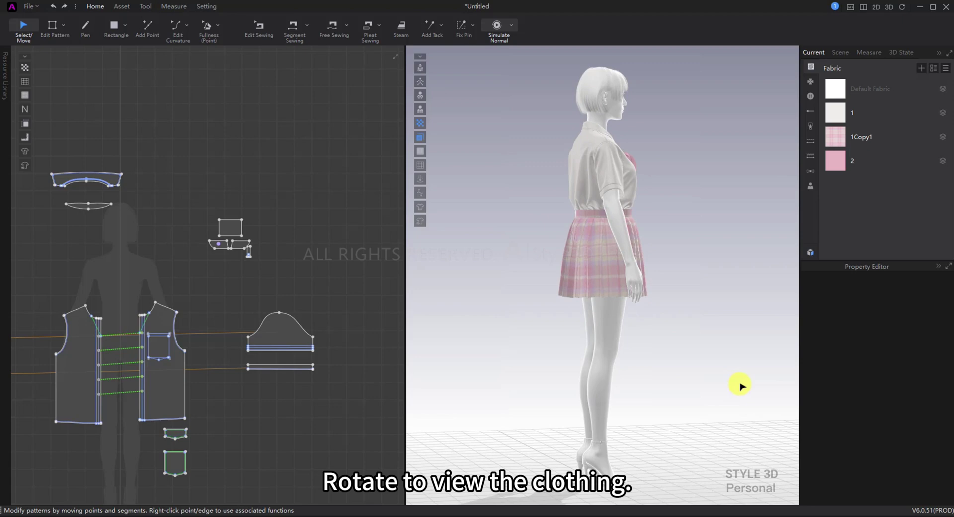
right_drag(580, 403, 715, 405)
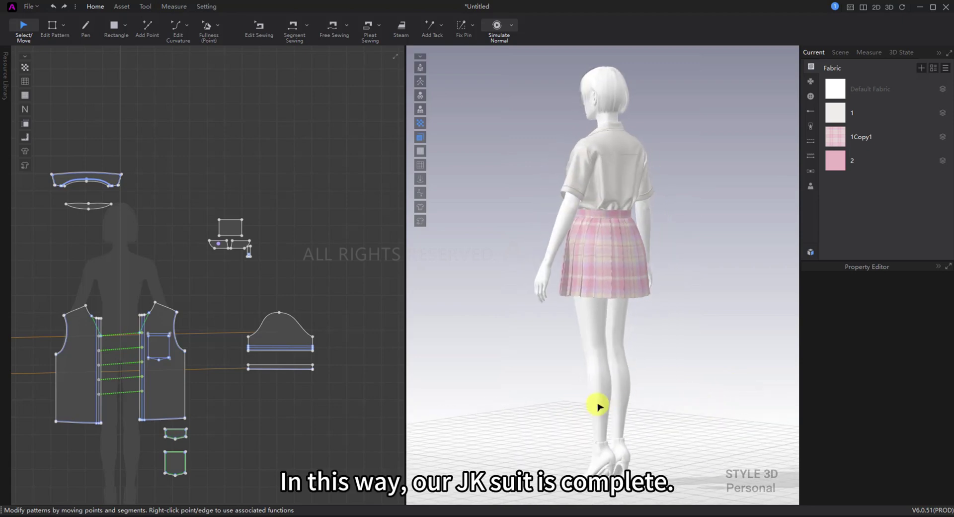
right_drag(598, 405, 716, 403)
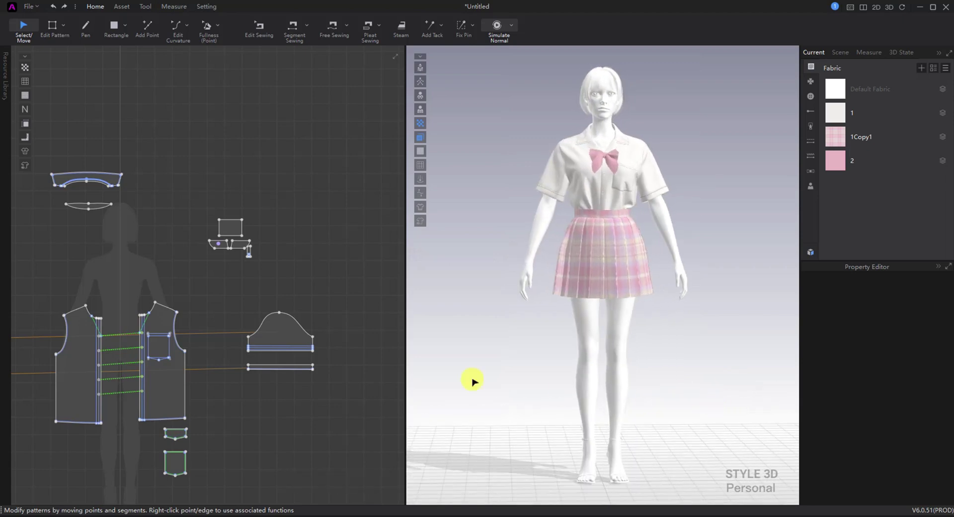